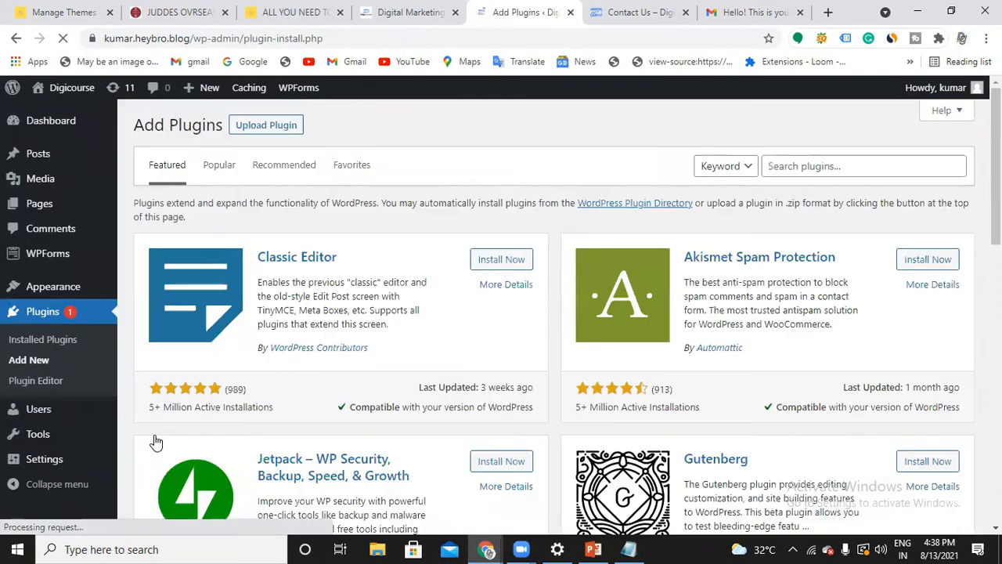
# Search the plugin directory for "chat bot" and look through the listed chatbot plugins
pyautogui.click(786, 166)
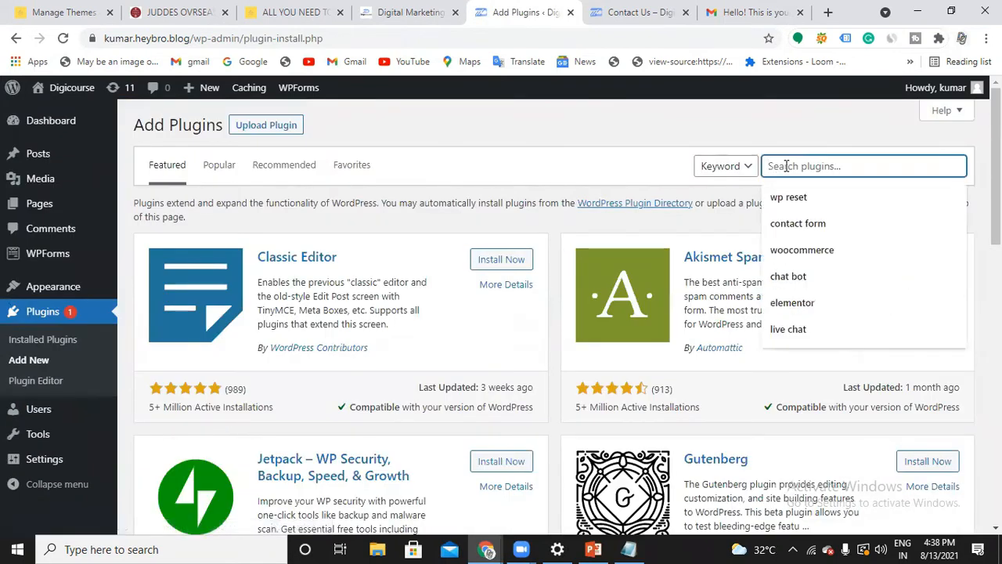
pyautogui.write('chat bot')
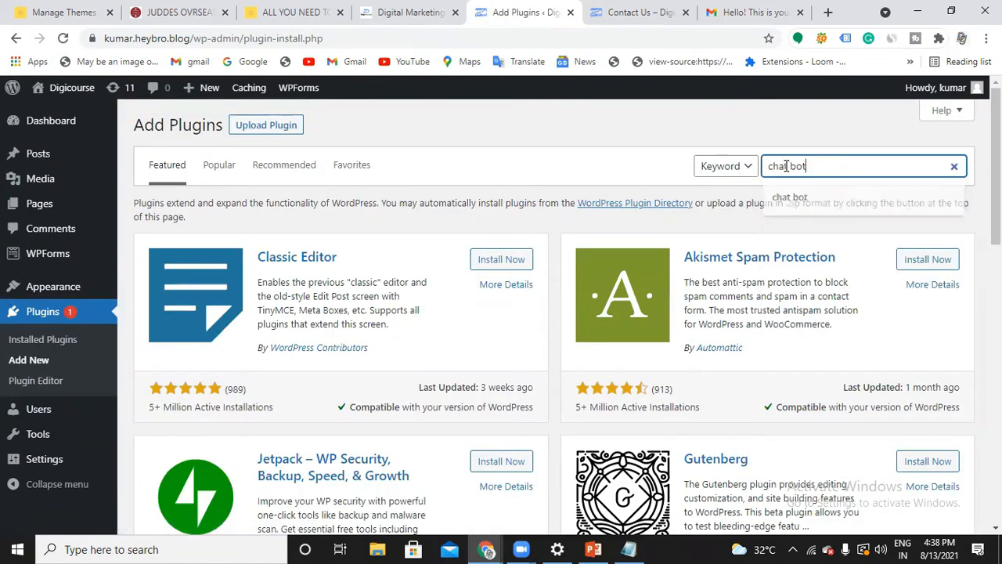
pyautogui.press('Return')
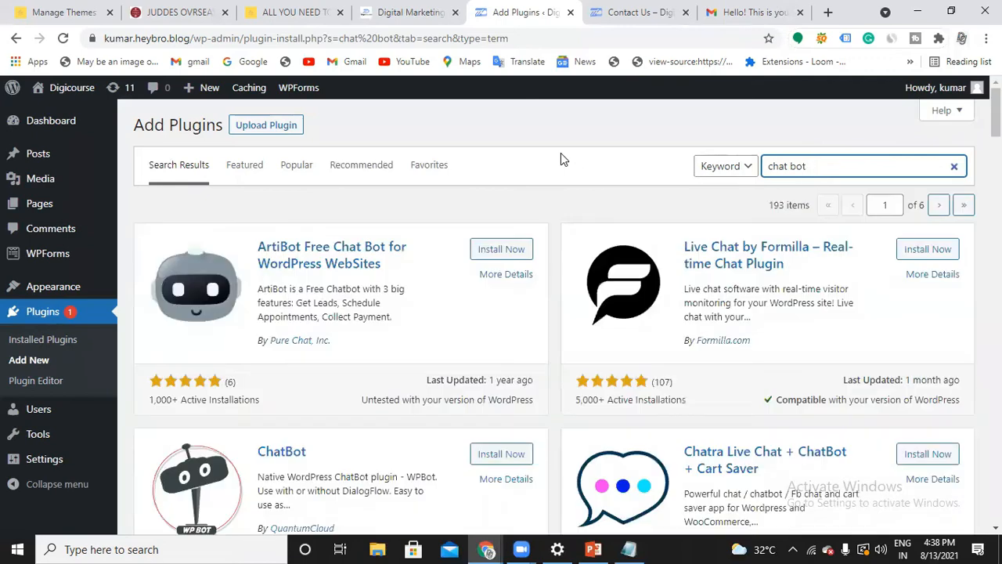
pyautogui.scroll(-5, 561, 161)
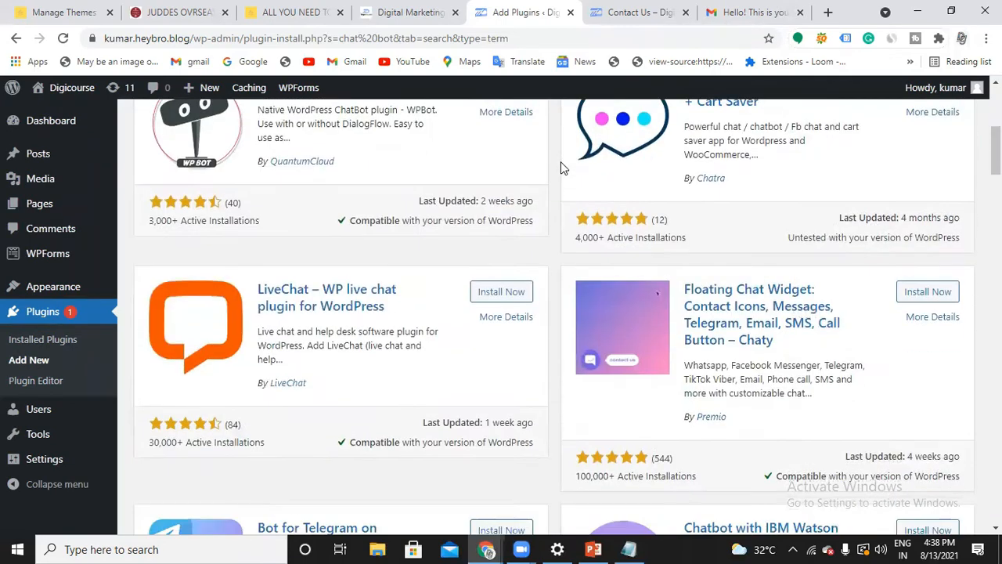
pyautogui.scroll(-9, 561, 161)
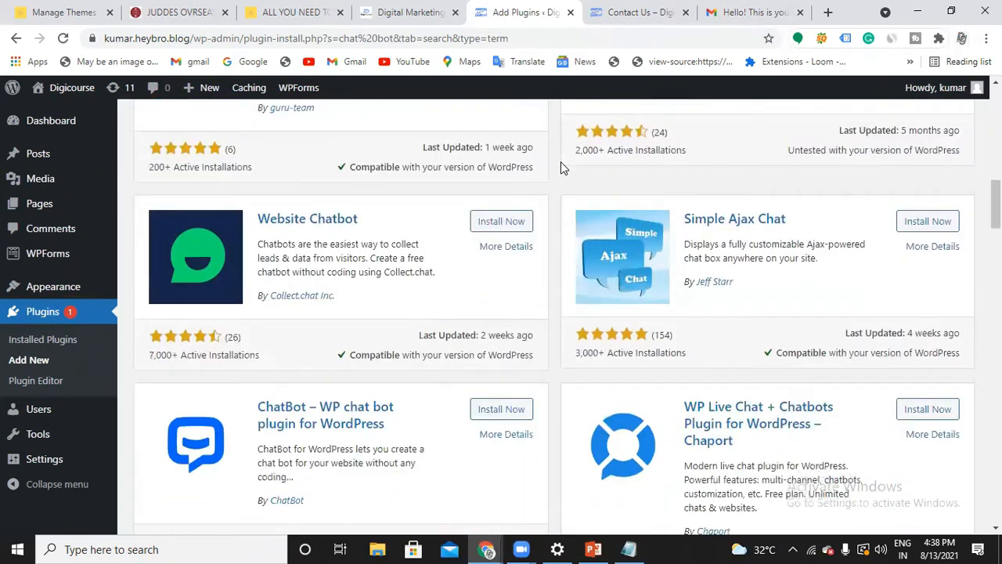
pyautogui.scroll(-10, 560, 161)
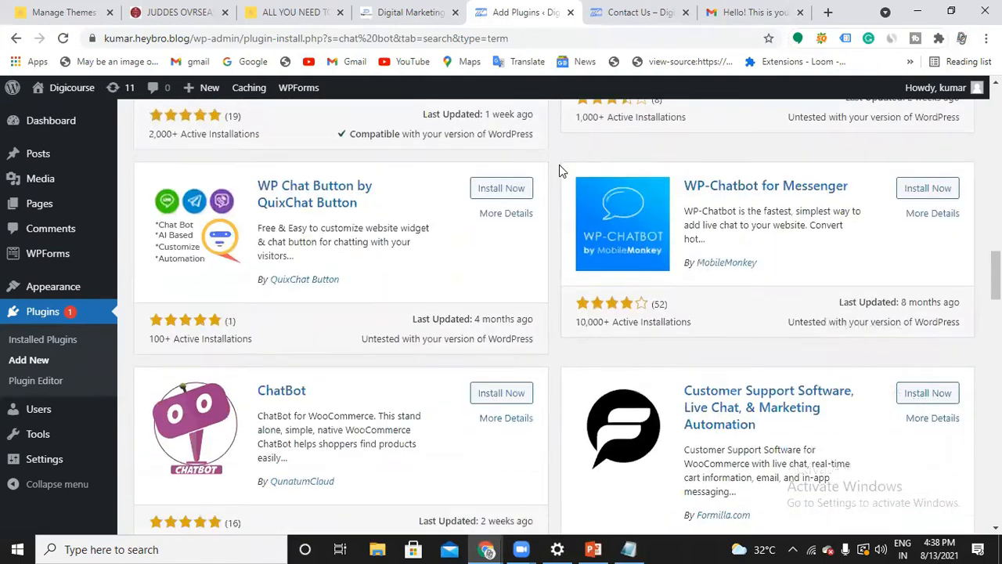
pyautogui.scroll(-3, 641, 317)
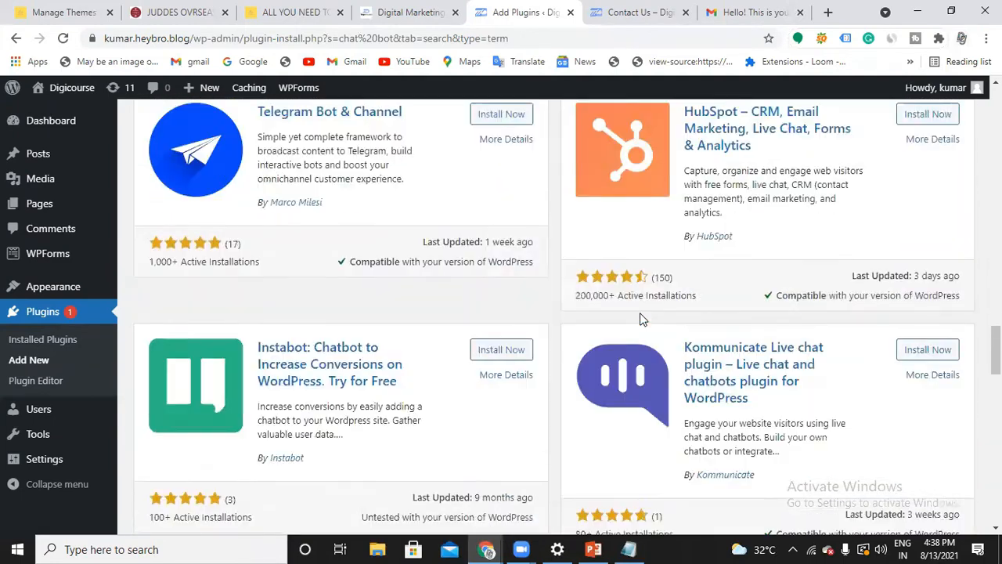
pyautogui.scroll(-15, 640, 313)
pyautogui.scroll(2, 645, 308)
pyautogui.scroll(20, 645, 309)
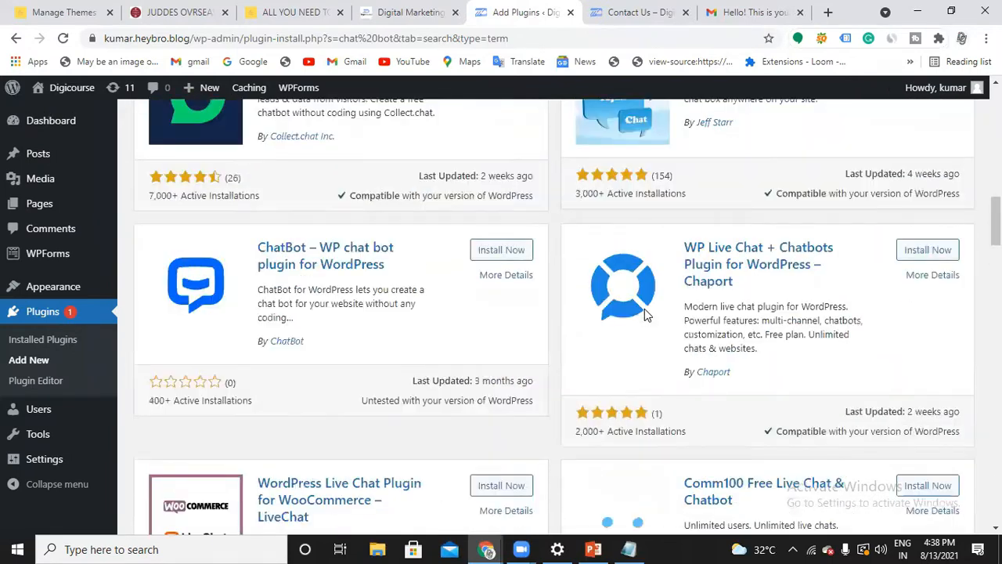
pyautogui.scroll(10, 645, 308)
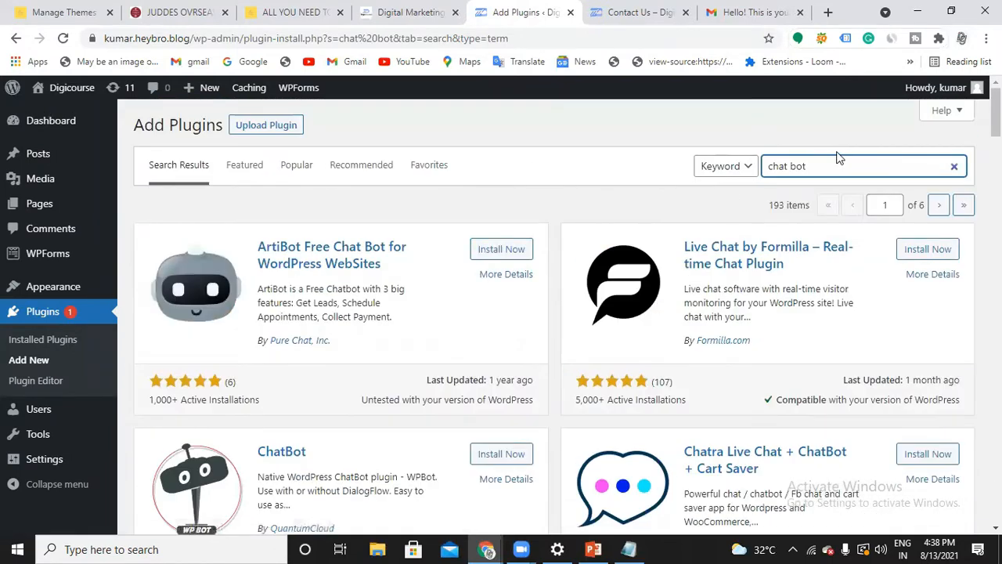
# Search the plugin directory for "tidio", and install and activate the Tidio – Live Chat, Chatbots & Messenger plugin
pyautogui.press('BackSpace')
pyautogui.press('BackSpace')
pyautogui.press('BackSpace')
pyautogui.press('BackSpace')
pyautogui.press('BackSpace')
pyautogui.press('BackSpace')
pyautogui.press('BackSpace')
pyautogui.press('BackSpace')
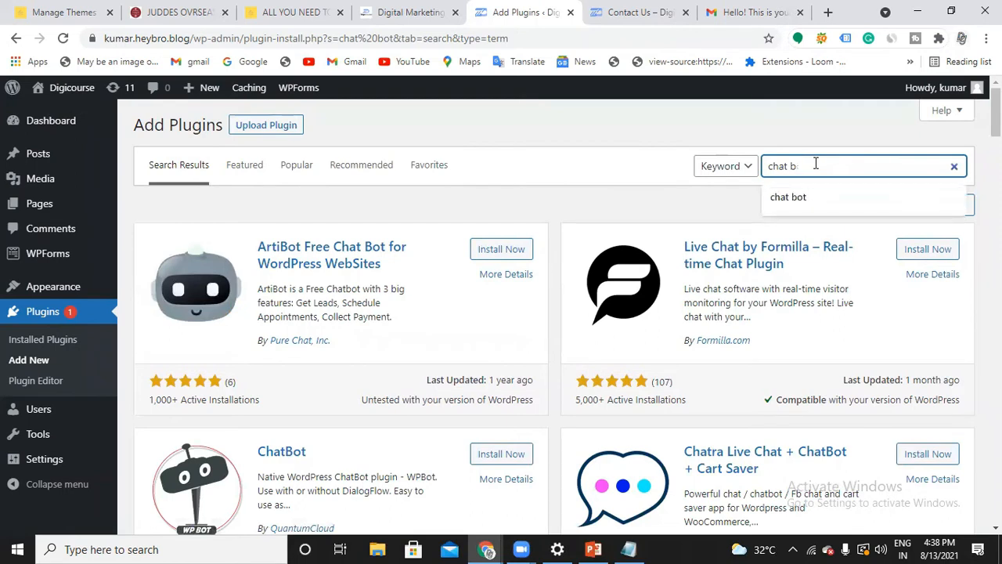
pyautogui.write('tidio')
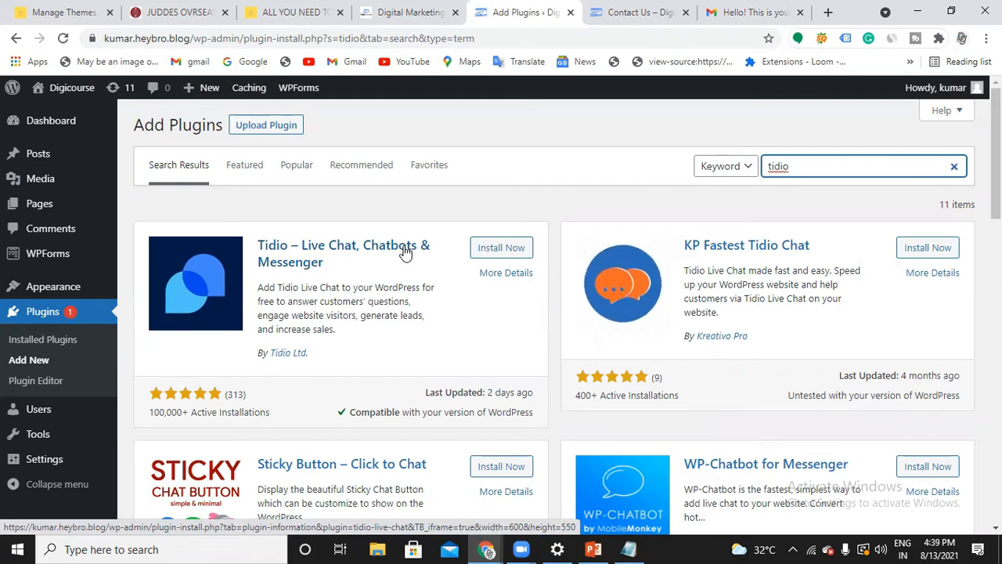
pyautogui.click(496, 255)
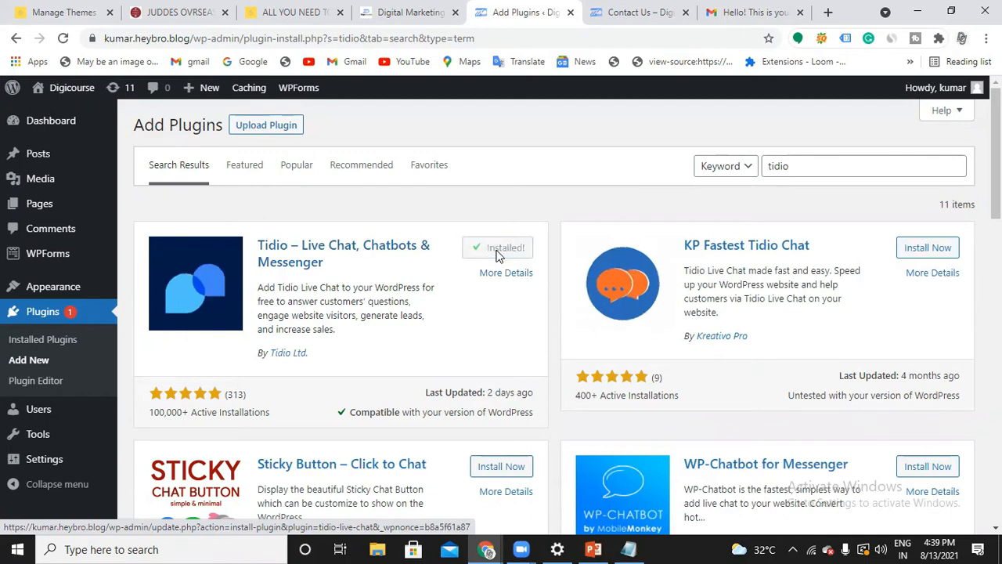
pyautogui.click(498, 250)
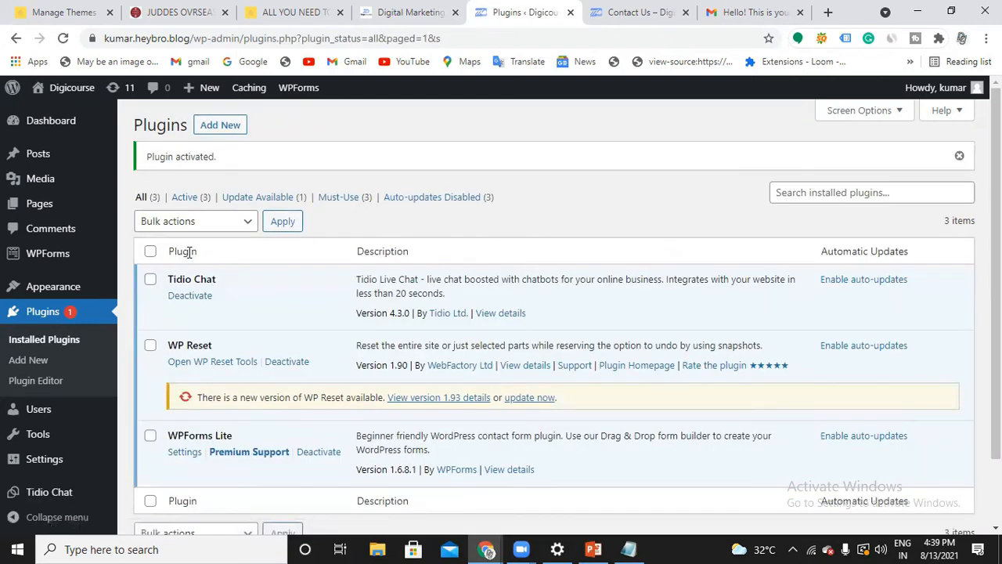
# Open the Tidio Chat setup page in the WordPress admin and look at its email address field without filling it in
pyautogui.moveTo(69, 179)
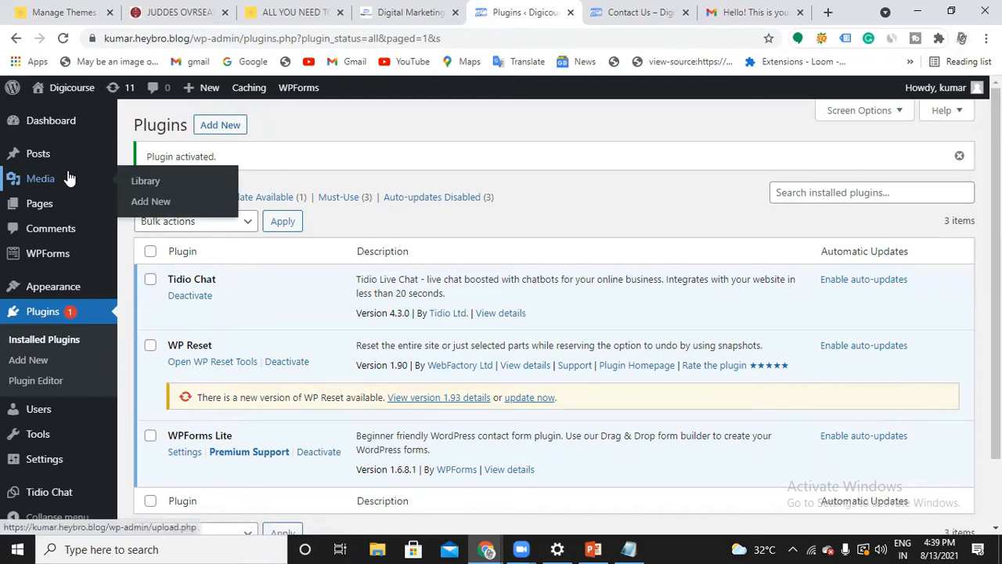
pyautogui.scroll(-1, 71, 309)
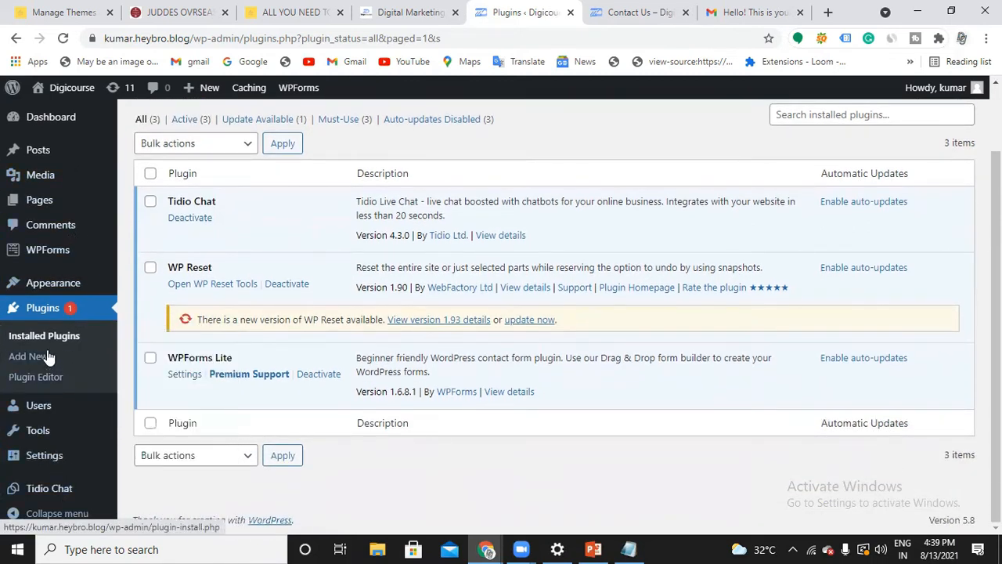
pyautogui.moveTo(67, 260)
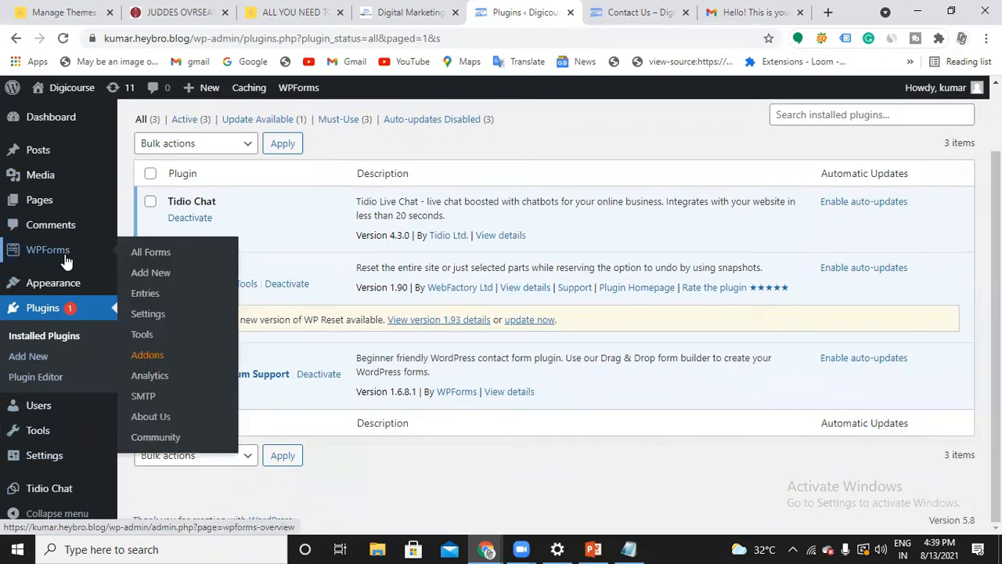
pyautogui.click(56, 491)
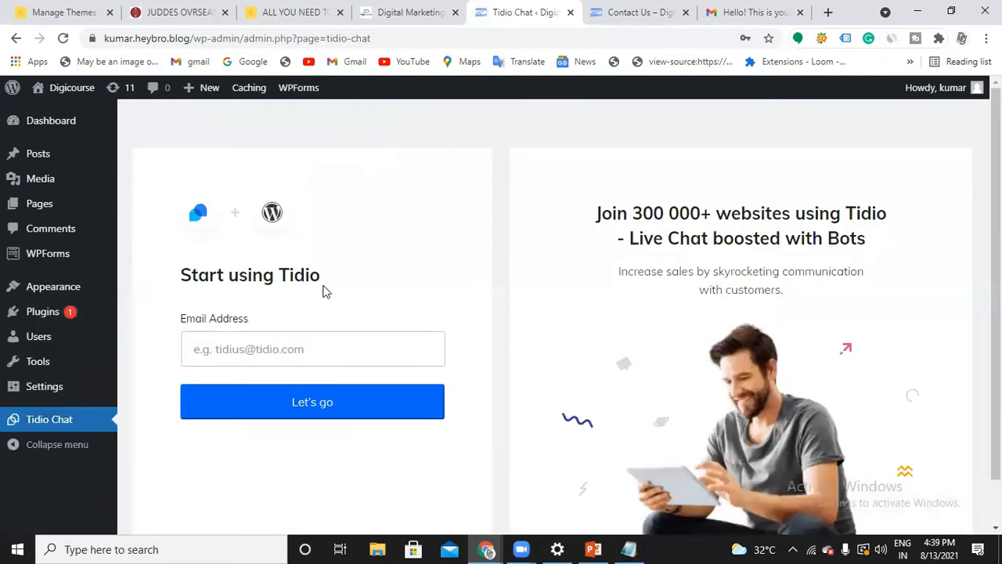
pyautogui.click(278, 354)
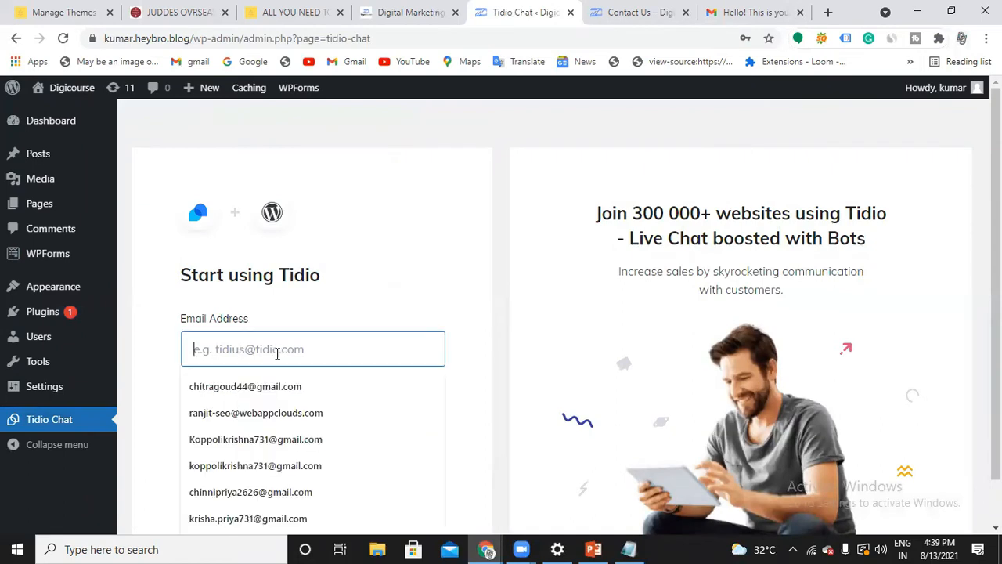
pyautogui.click(505, 320)
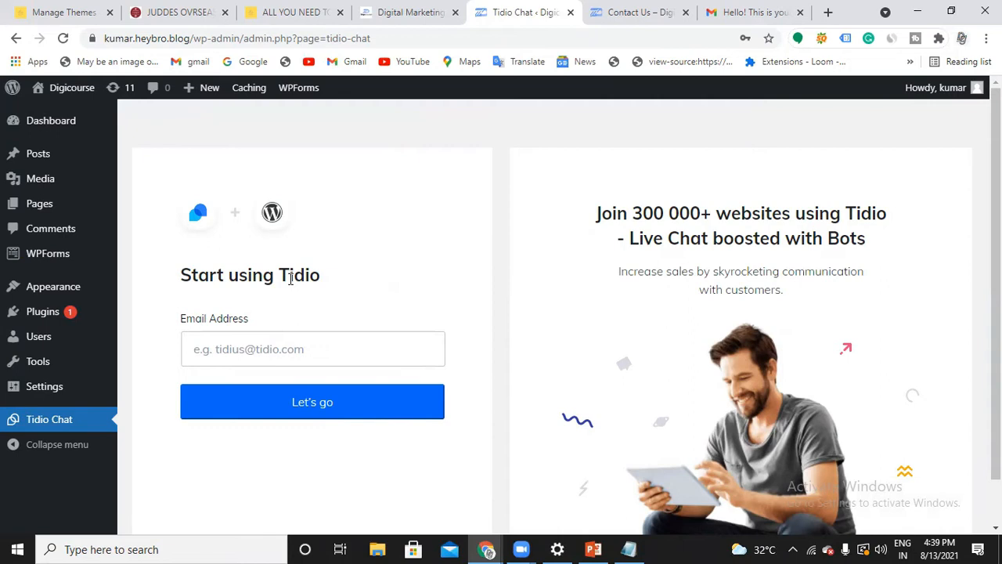
# Search the web for "tidio" in a new browser tab
pyautogui.click(828, 12)
pyautogui.click(522, 37)
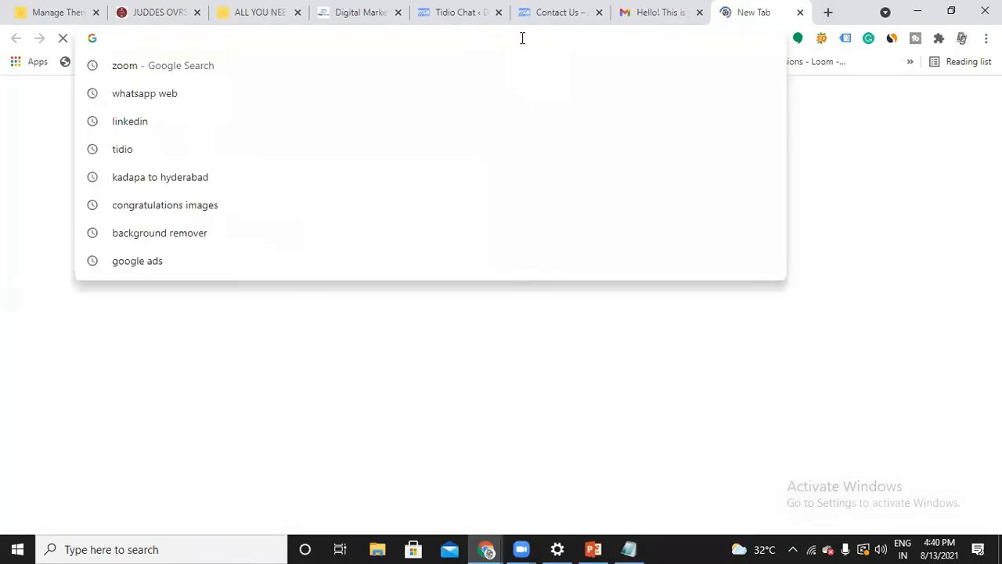
pyautogui.write('tidio')
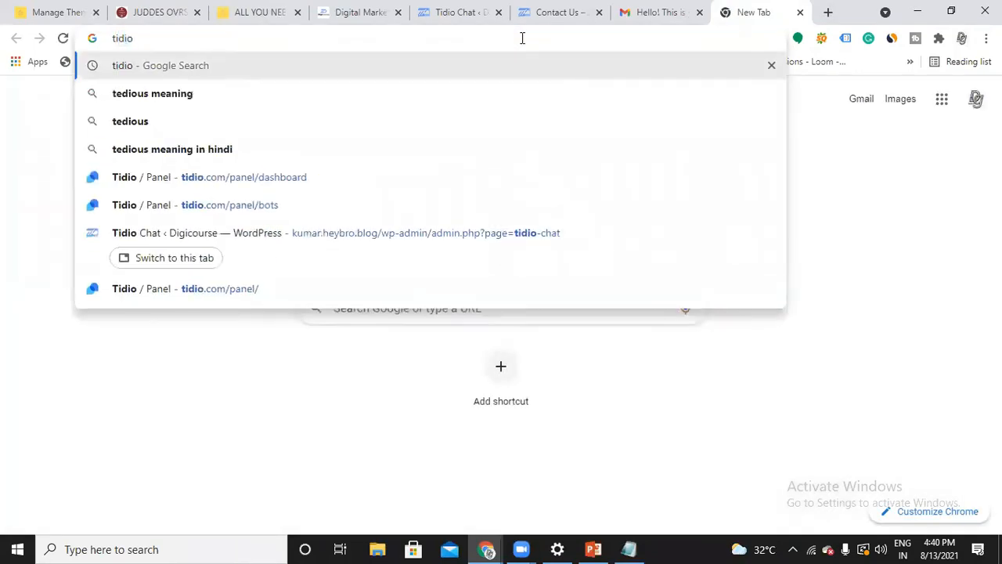
pyautogui.press('Return')
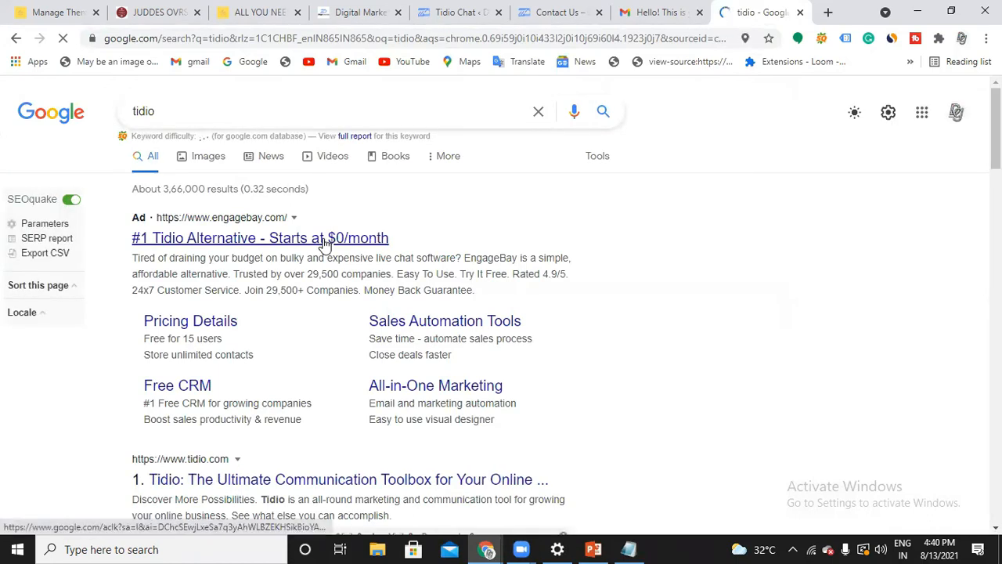
# Open the official tidio.com website from the search results and go to its app
pyautogui.click(324, 244)
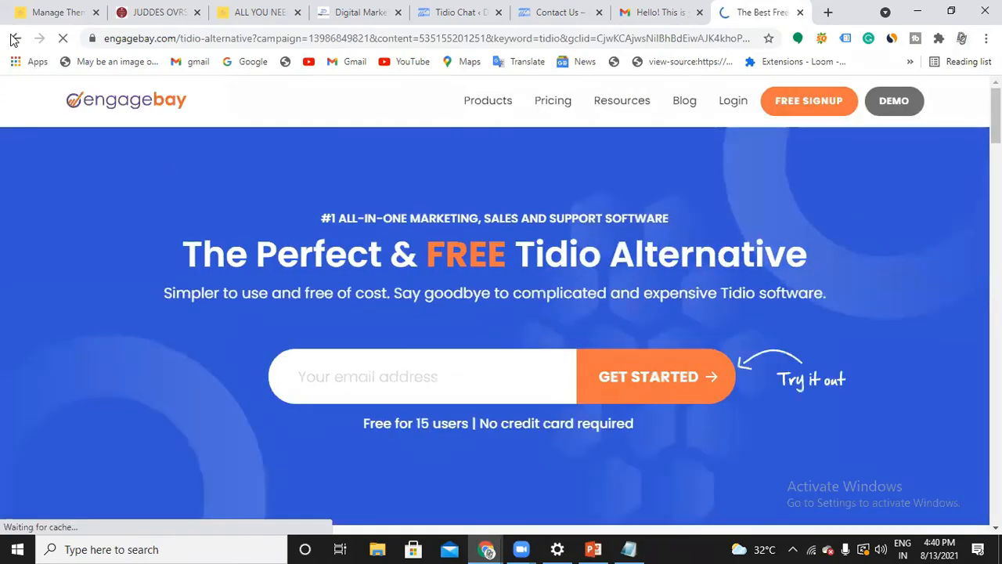
pyautogui.click(15, 38)
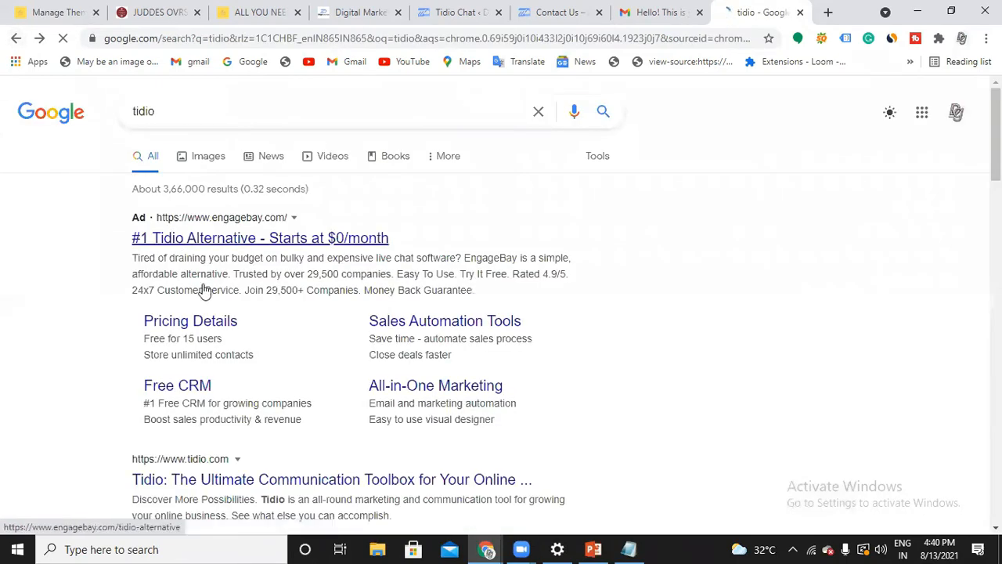
pyautogui.scroll(-1, 223, 400)
pyautogui.click(224, 408)
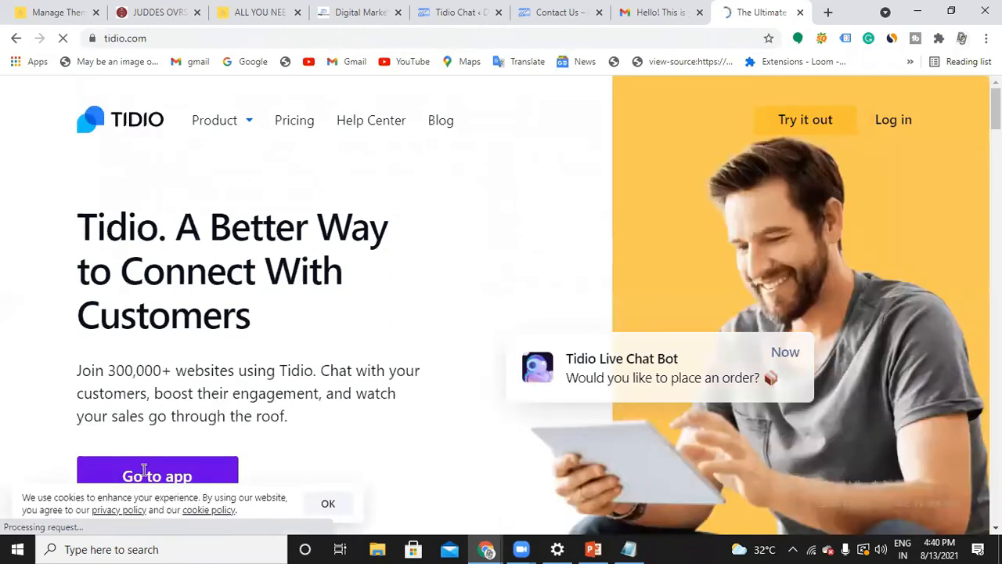
pyautogui.scroll(-1, 153, 476)
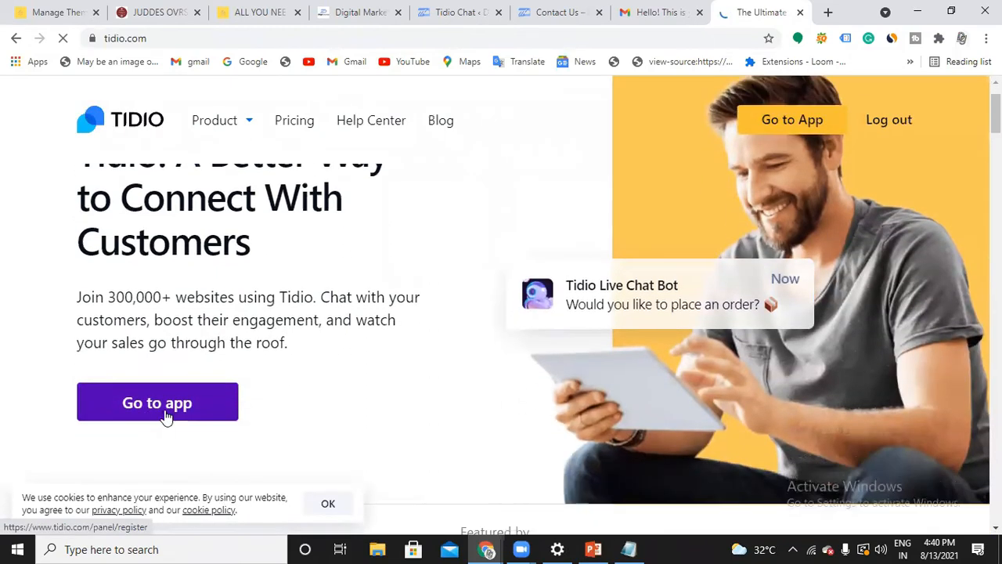
pyautogui.click(167, 409)
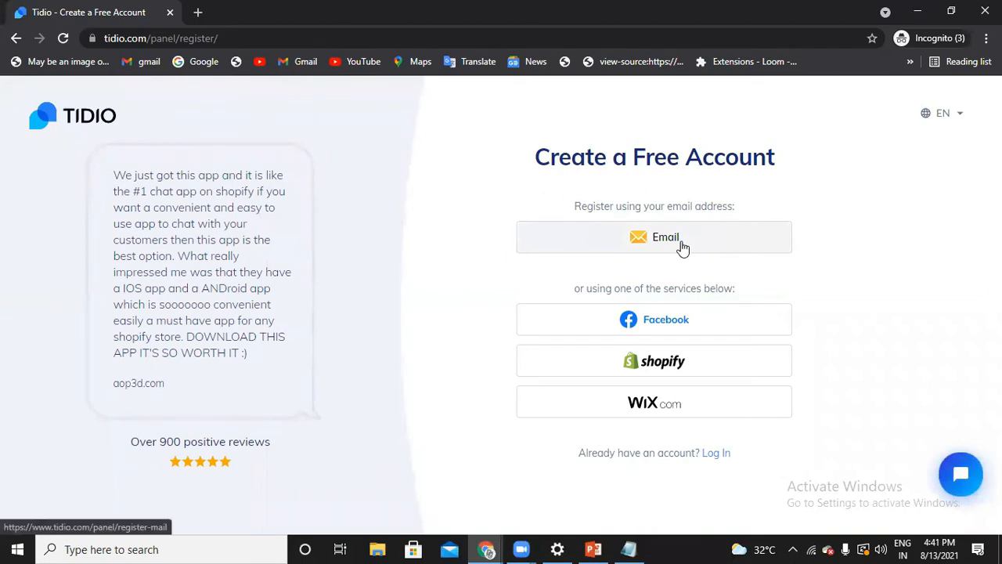
# Choose to register the free Tidio account by email and enter the account's email address
pyautogui.click(676, 323)
pyautogui.click(653, 234)
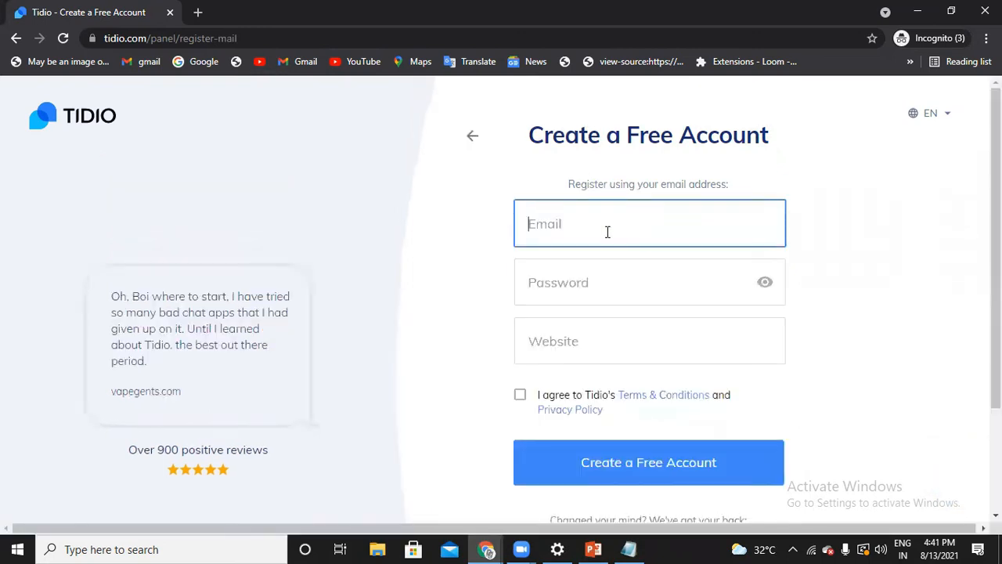
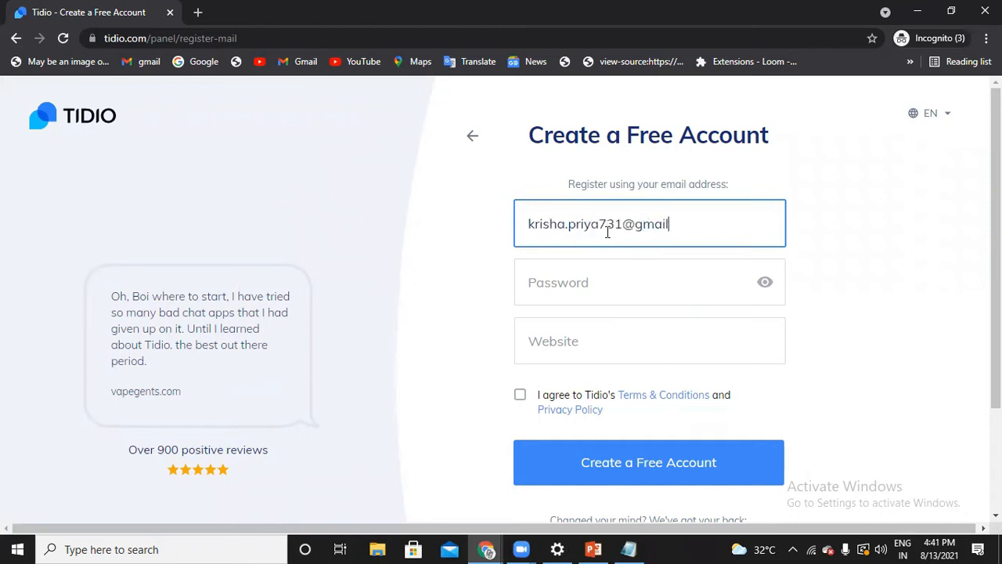
# Enter the account password in the Tidio registration form
pyautogui.click(594, 280)
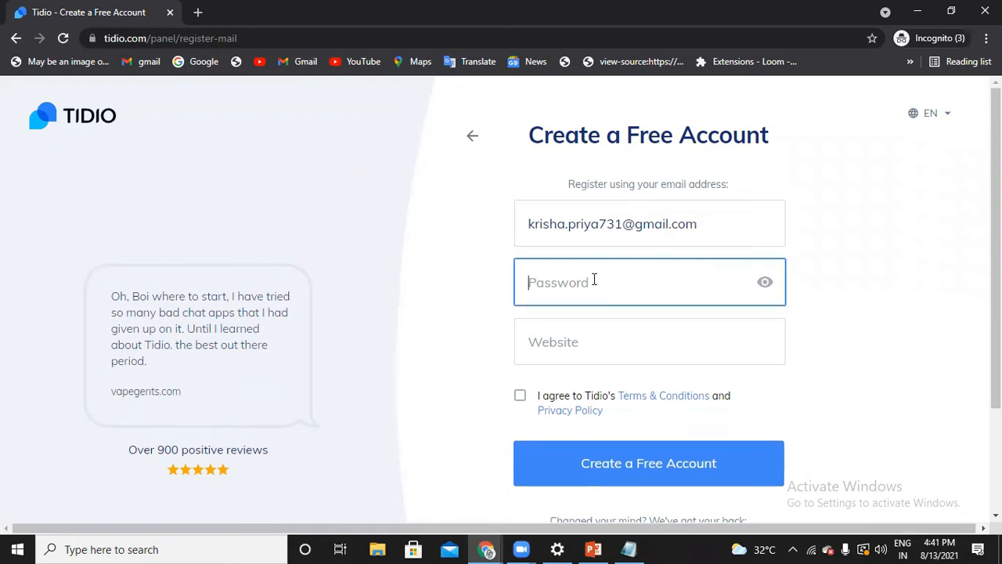
pyautogui.write('k*****')
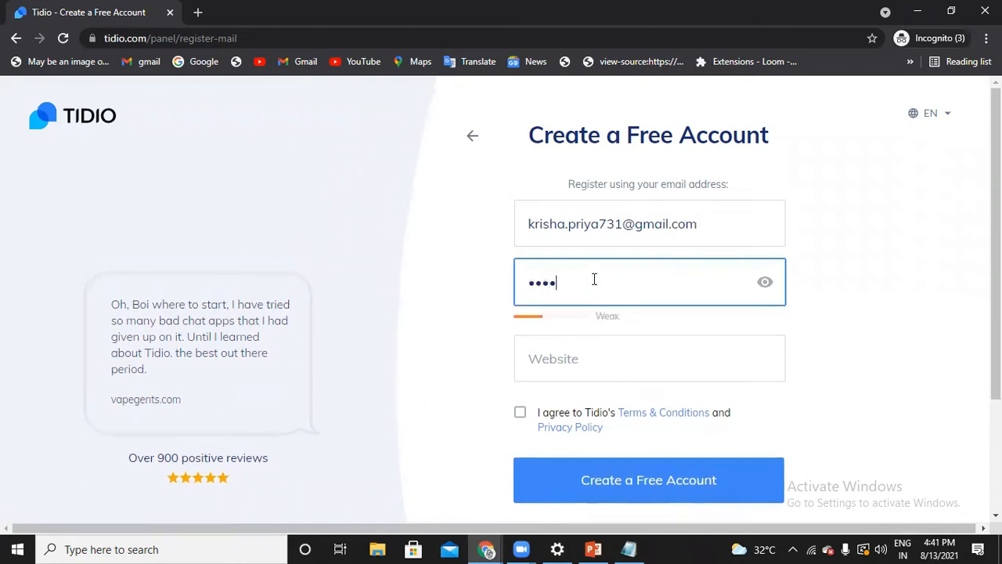
pyautogui.write('**')
pyautogui.click(589, 359)
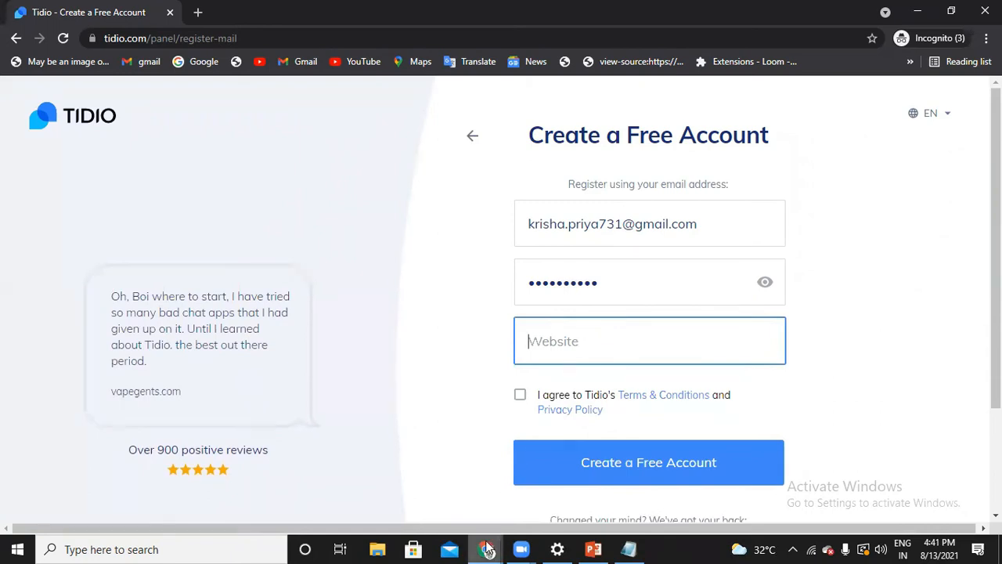
pyautogui.moveTo(487, 549)
pyautogui.click(267, 497)
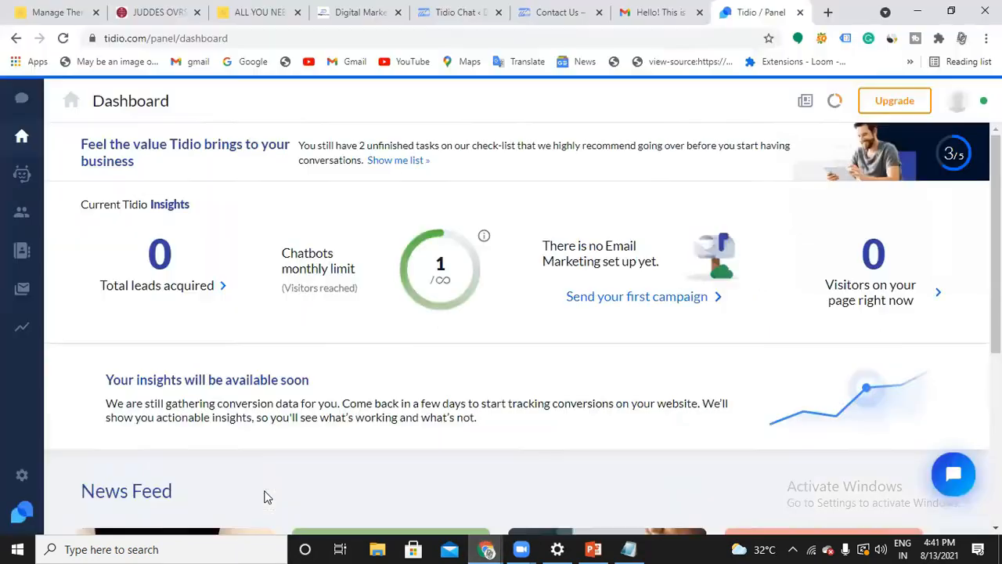
pyautogui.click(801, 12)
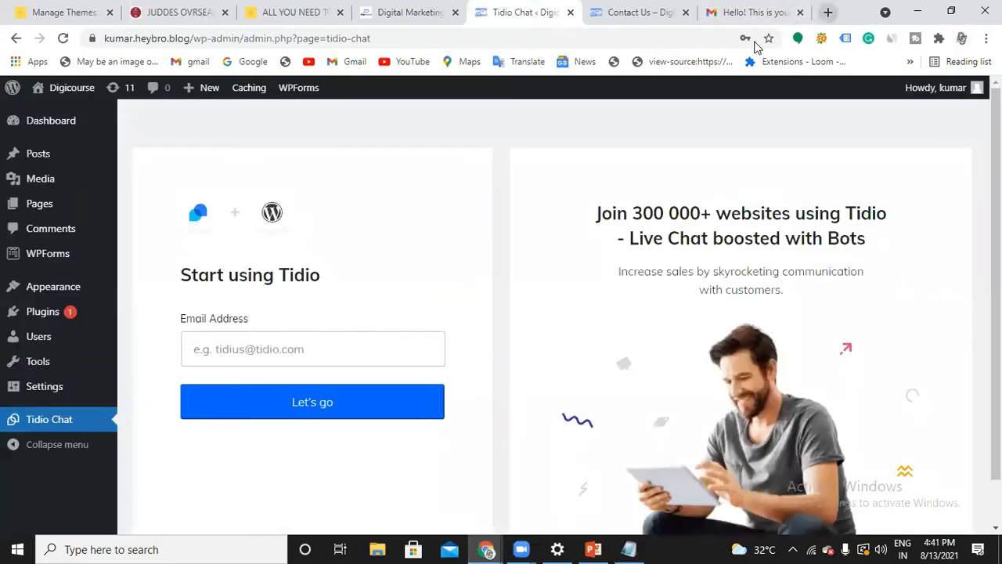
pyautogui.moveTo(190, 39); pyautogui.dragTo(134, 40)
pyautogui.hotkey('ctrl', 'c')
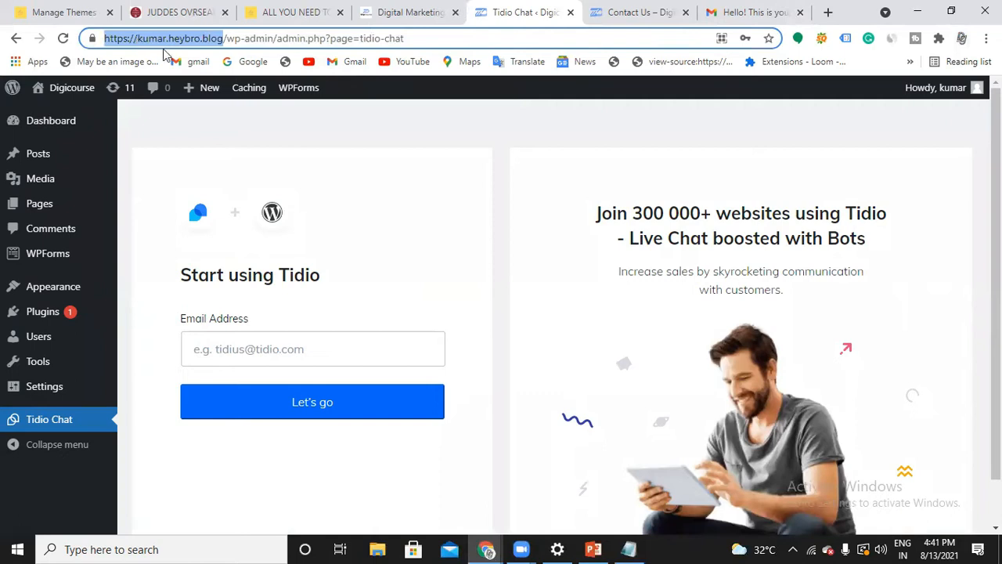
pyautogui.moveTo(487, 549)
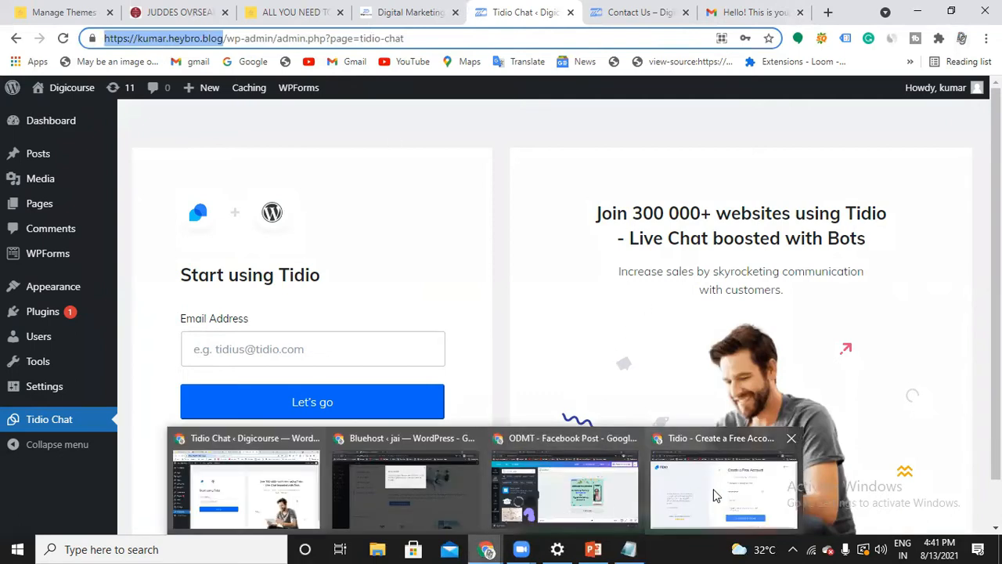
pyautogui.click(714, 495)
pyautogui.hotkey('ctrl', 'v')
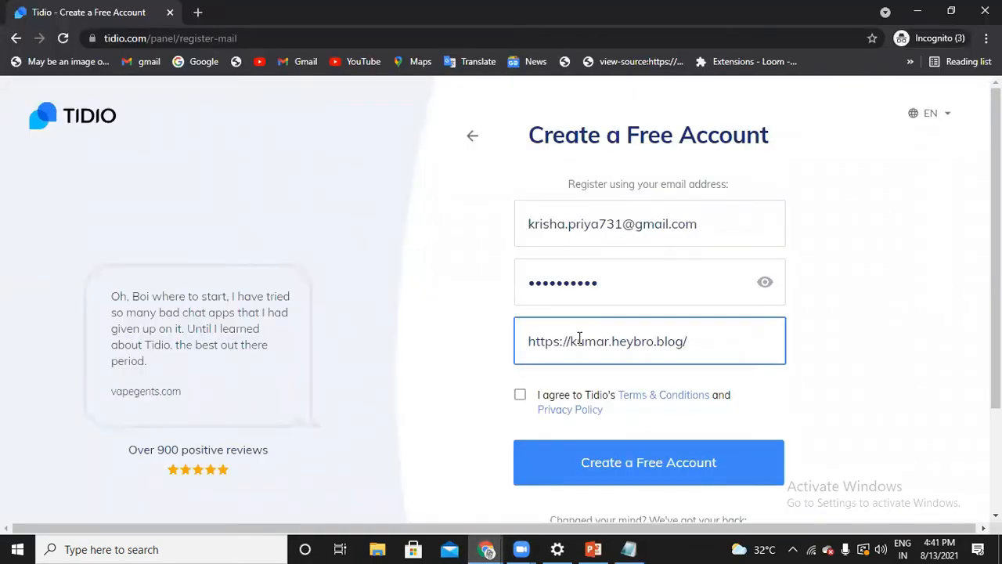
pyautogui.click(519, 397)
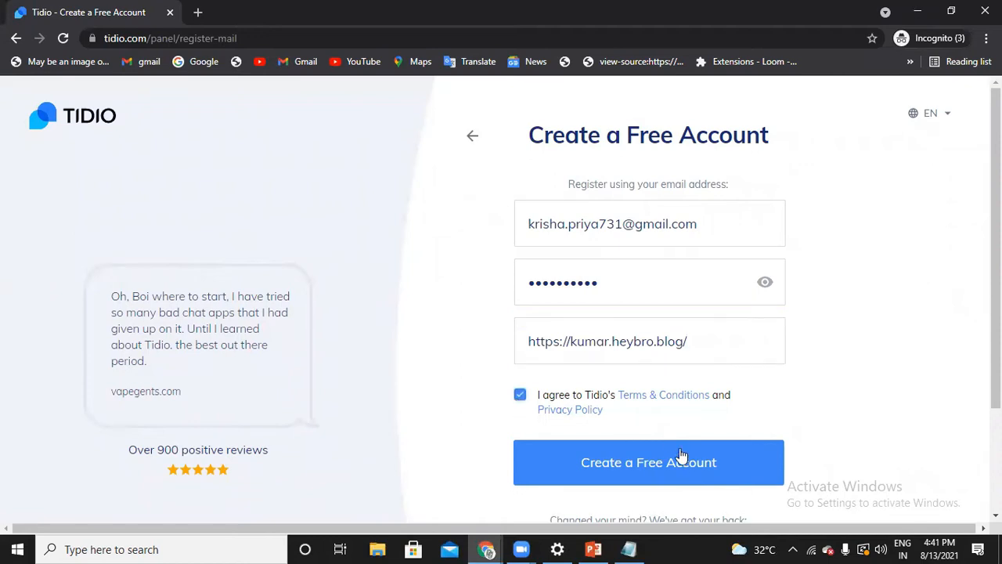
pyautogui.click(643, 463)
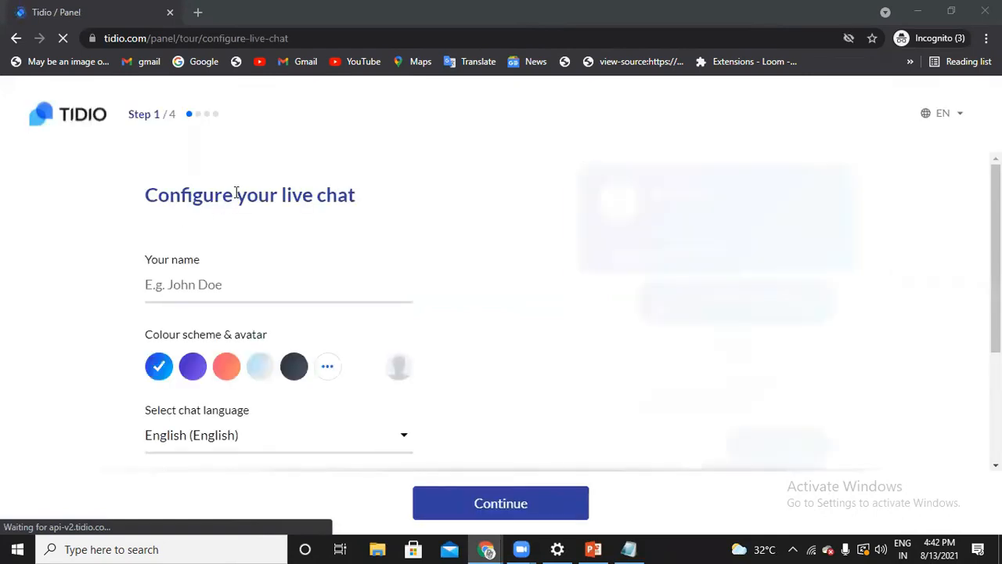
# Enter the operator's name in the live chat configuration
pyautogui.scroll(-1, 236, 193)
pyautogui.click(224, 212)
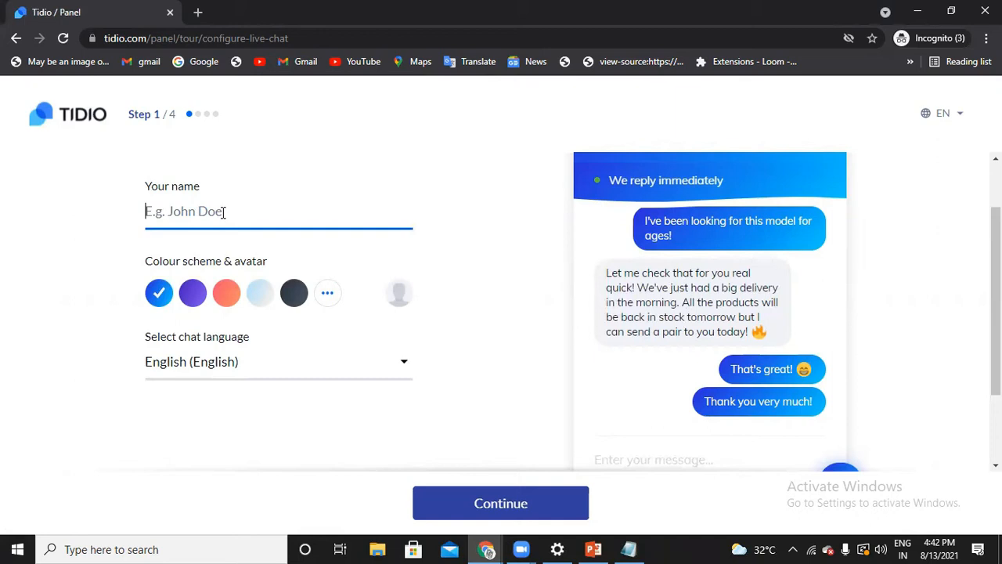
pyautogui.write('Lerr')
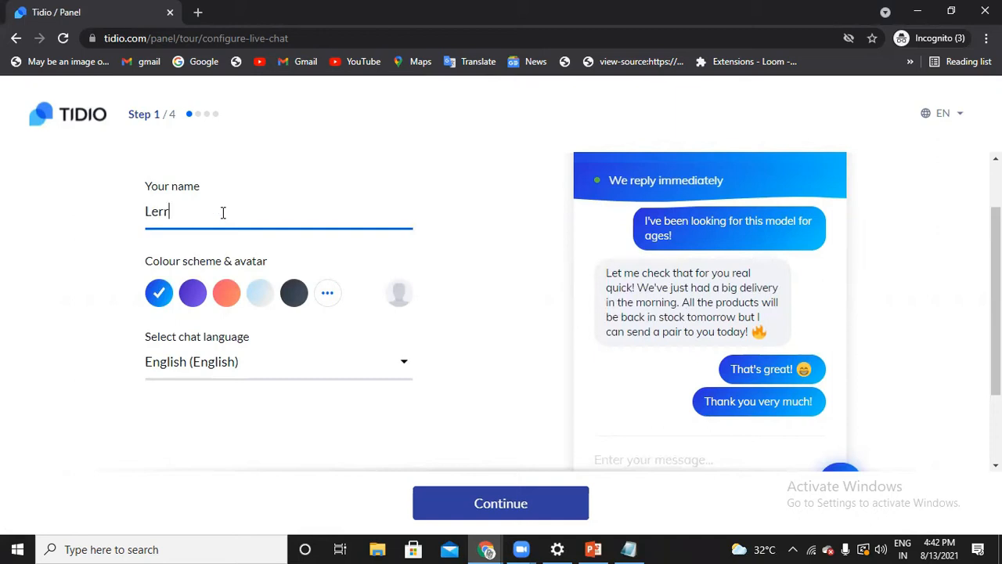
pyautogui.write('oy')
# Try the purple, coral, light blue and dark grey preset colour schemes on the live chat preview
pyautogui.click(194, 296)
pyautogui.click(229, 296)
pyautogui.click(264, 298)
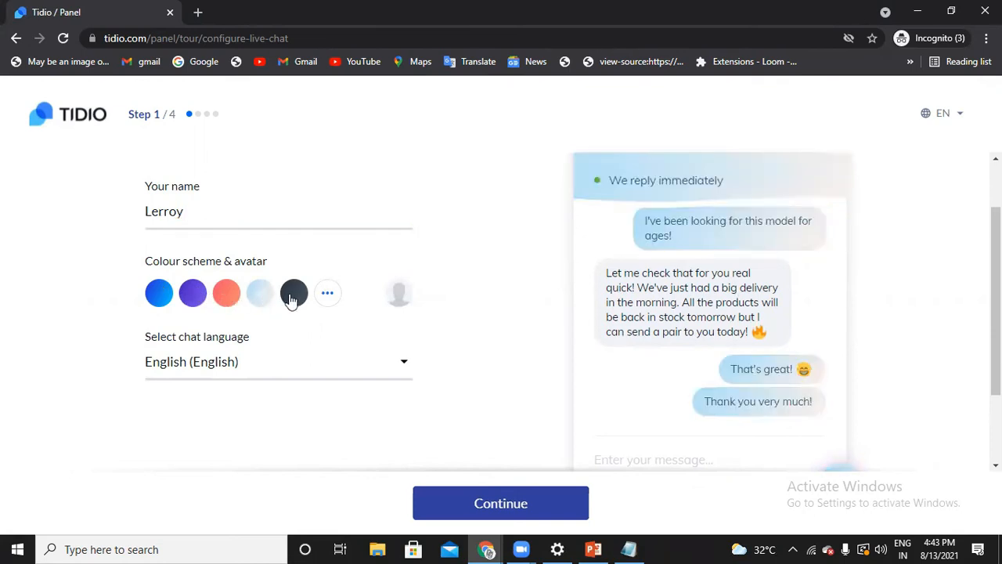
pyautogui.click(296, 298)
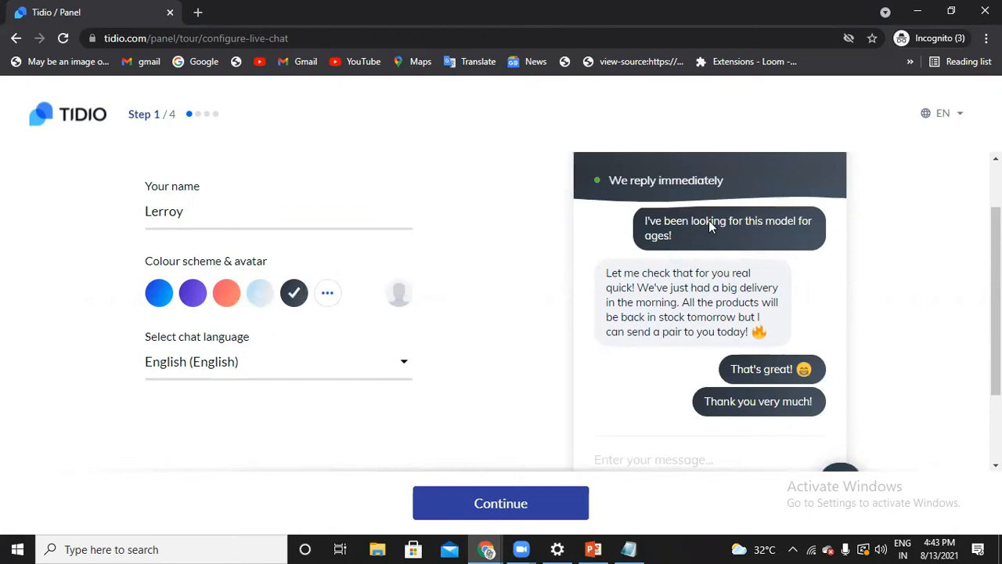
pyautogui.scroll(-2, 709, 223)
pyautogui.scroll(2, 714, 326)
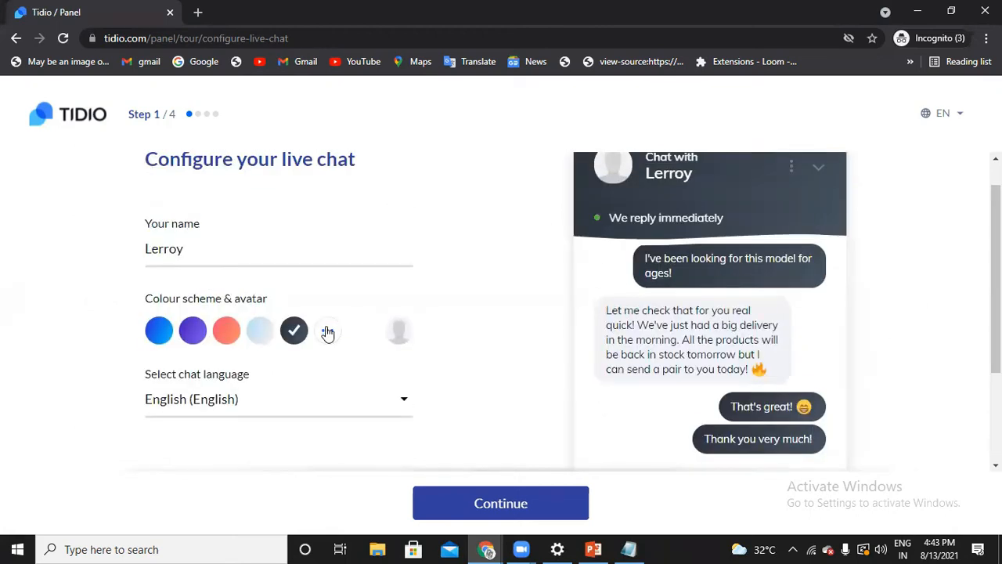
# Try the red, brown and teal gradients from the extended colour palette on the live chat preview
pyautogui.click(327, 333)
pyautogui.scroll(-2, 321, 384)
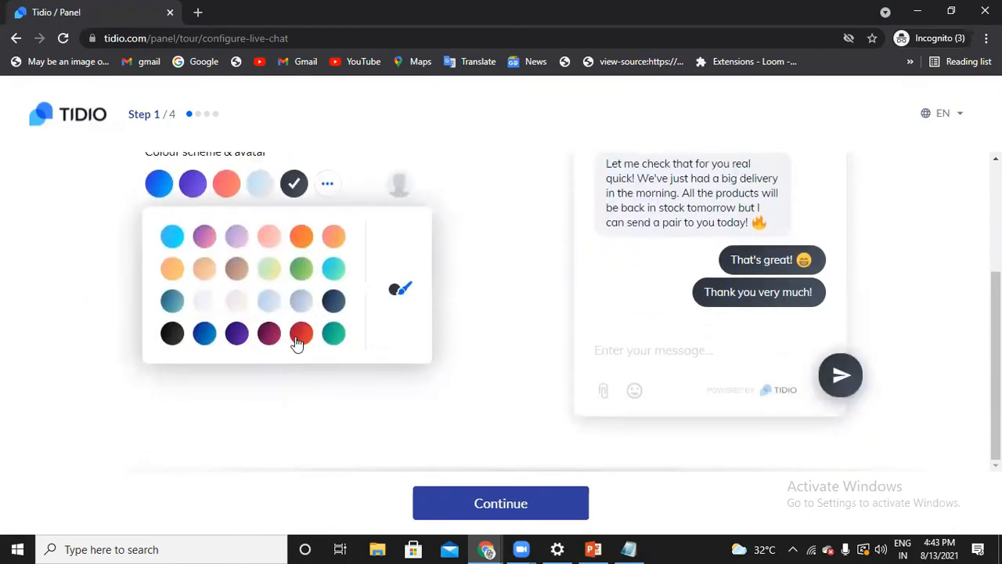
pyautogui.click(299, 342)
pyautogui.scroll(2, 648, 332)
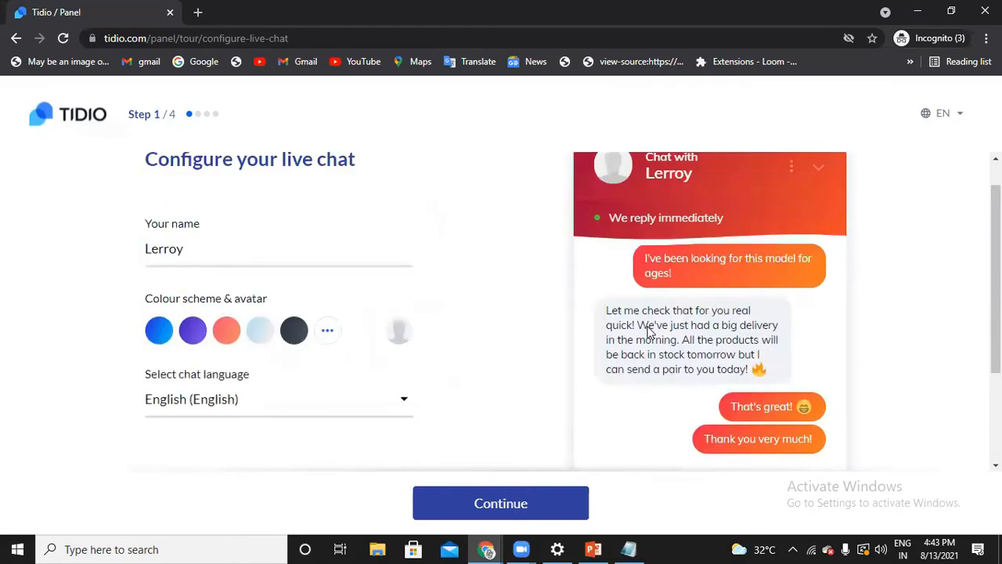
pyautogui.click(328, 341)
pyautogui.click(307, 412)
pyautogui.click(328, 332)
pyautogui.click(236, 419)
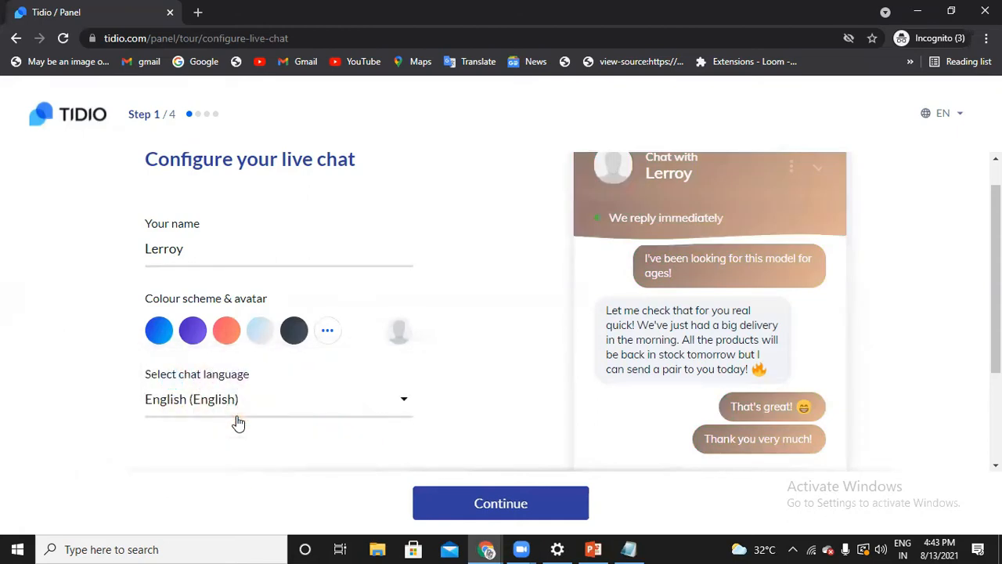
pyautogui.click(327, 333)
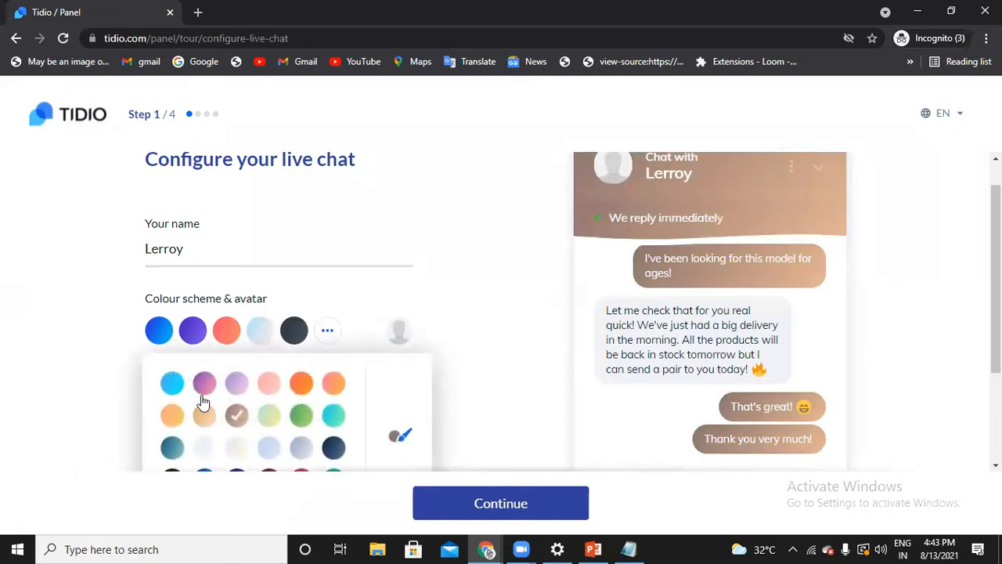
pyautogui.scroll(-1, 206, 423)
pyautogui.click(171, 375)
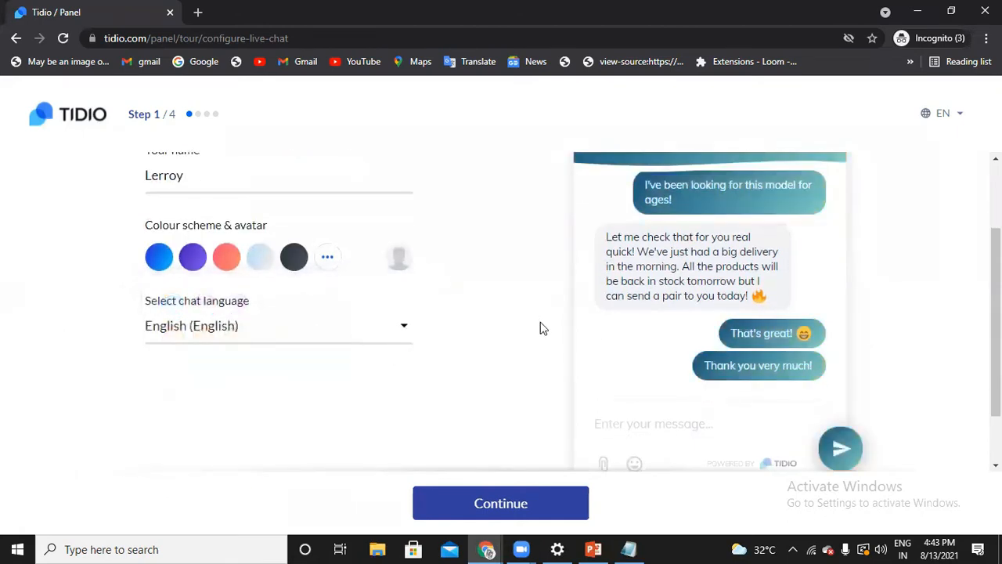
# Choose the green gradient as the live chat's colour scheme and continue to the account information step
pyautogui.scroll(2, 548, 333)
pyautogui.click(325, 367)
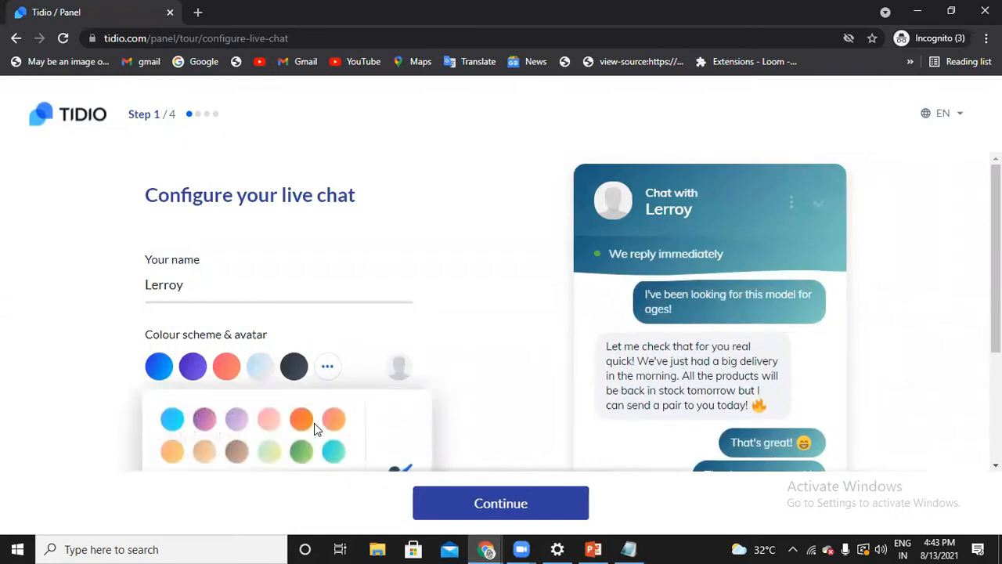
pyautogui.scroll(-1, 314, 423)
pyautogui.click(303, 381)
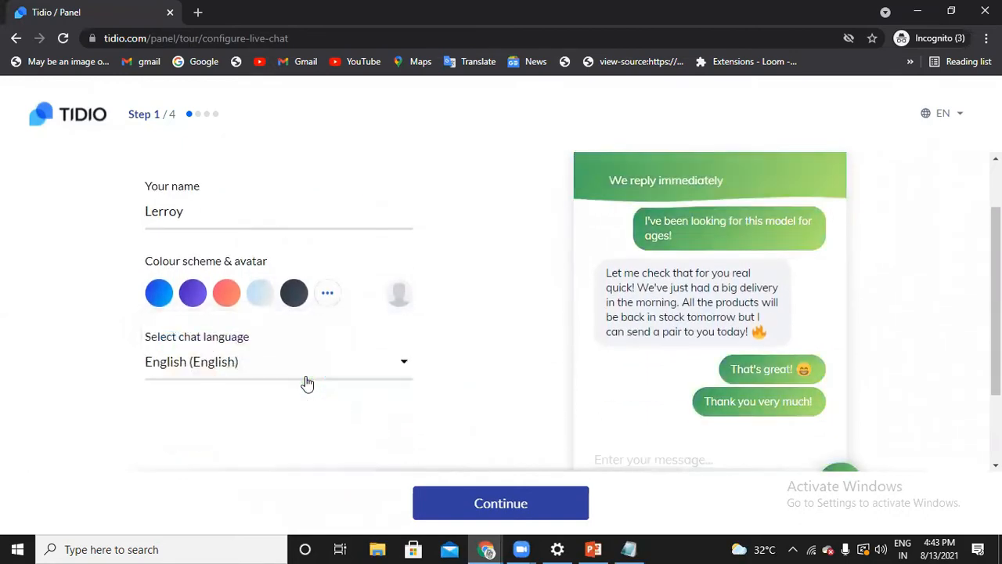
pyautogui.scroll(1, 374, 359)
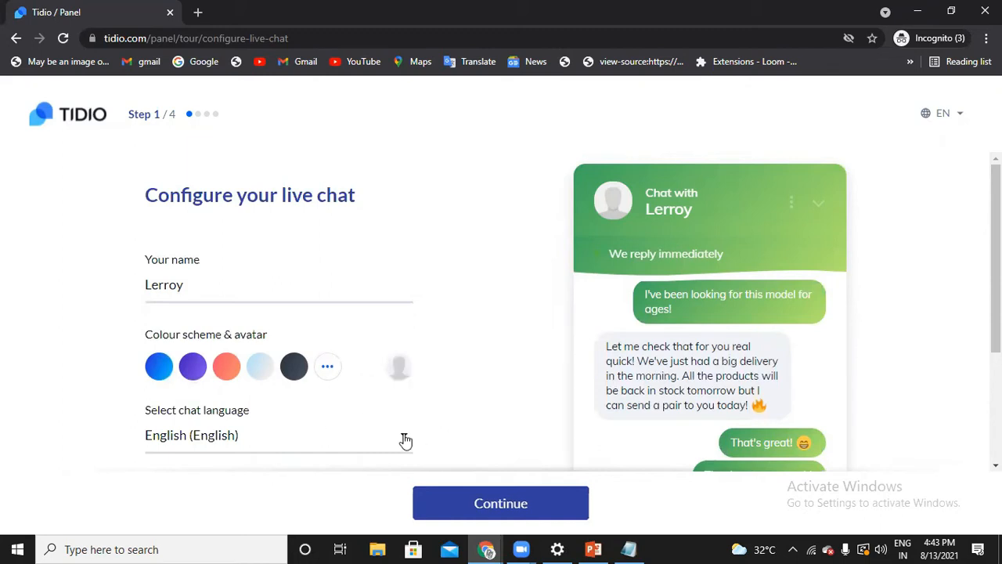
pyautogui.scroll(-2, 423, 434)
pyautogui.scroll(2, 451, 436)
pyautogui.click(472, 506)
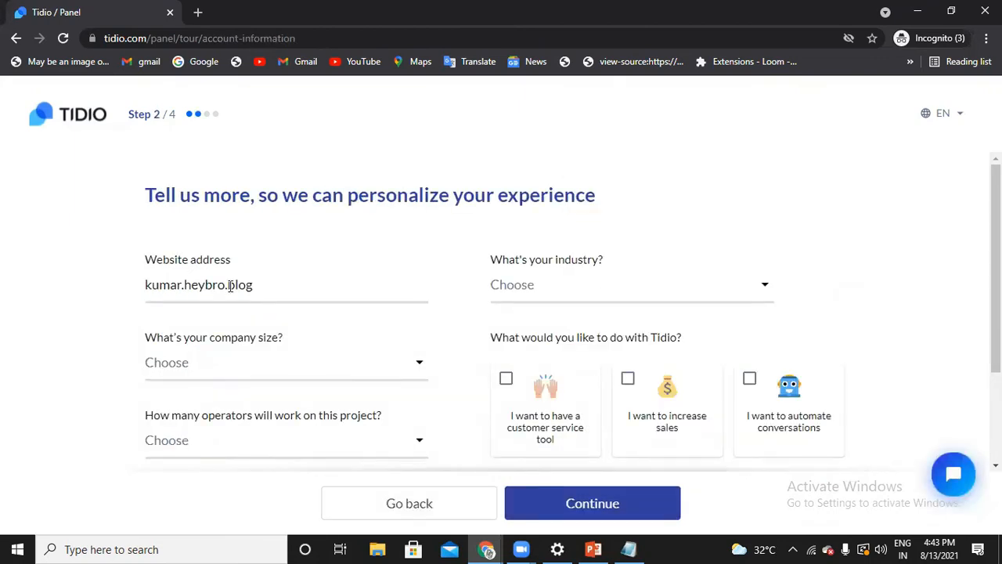
# Set the company size to 2-3 and the number of operators working on the project to 2
pyautogui.click(204, 371)
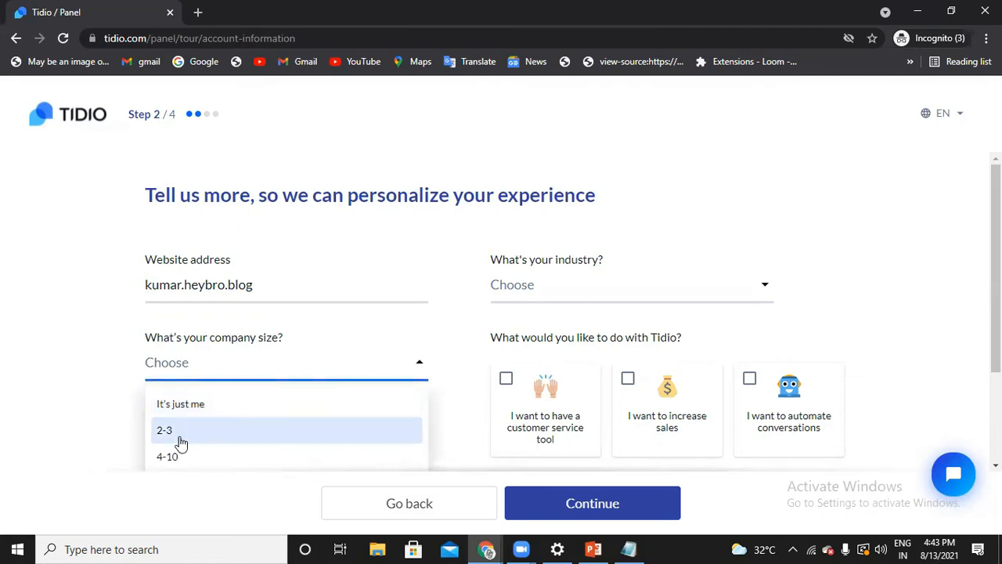
pyautogui.click(178, 429)
pyautogui.click(312, 442)
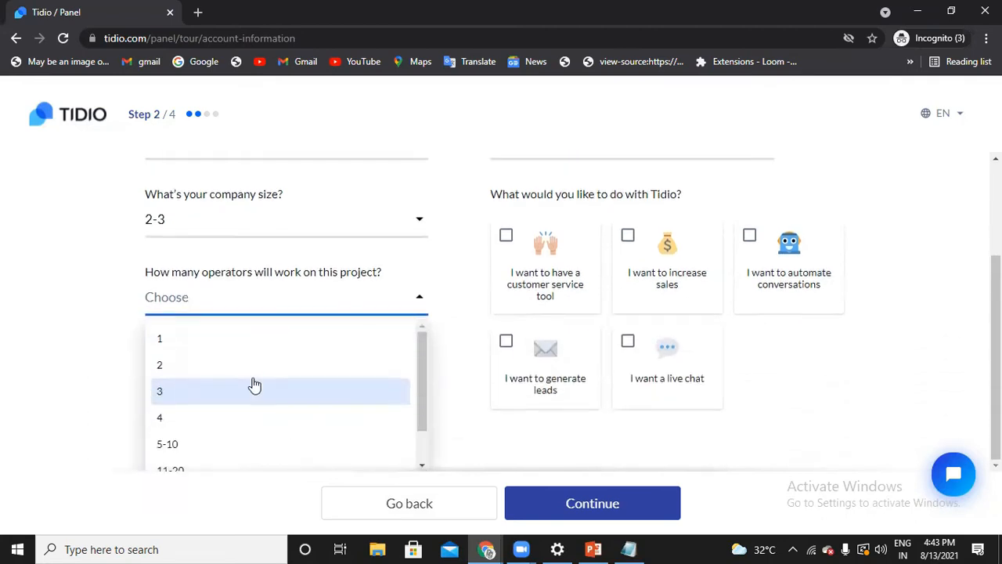
pyautogui.click(253, 371)
# Set the account's country to India
pyautogui.click(354, 392)
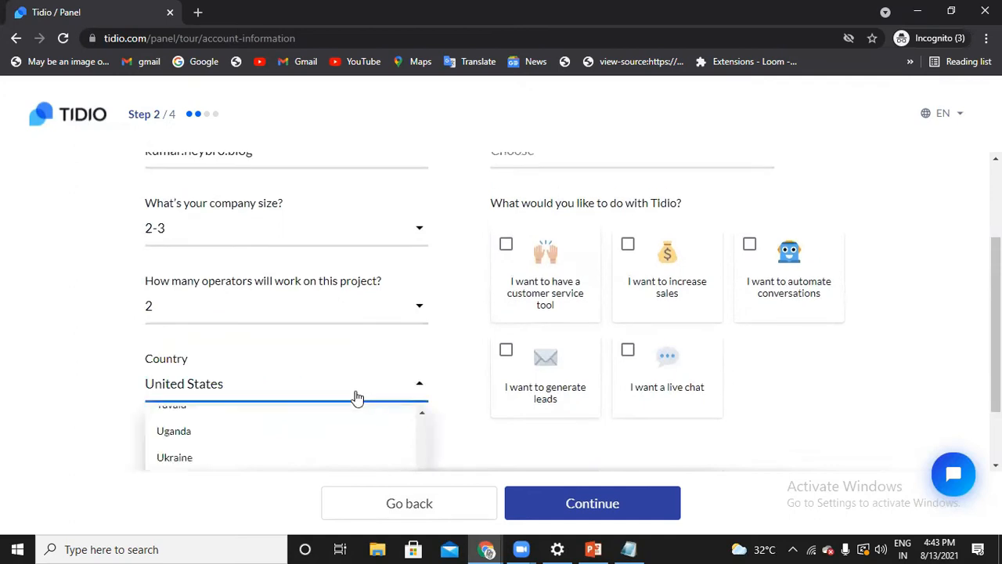
pyautogui.scroll(10, 305, 430)
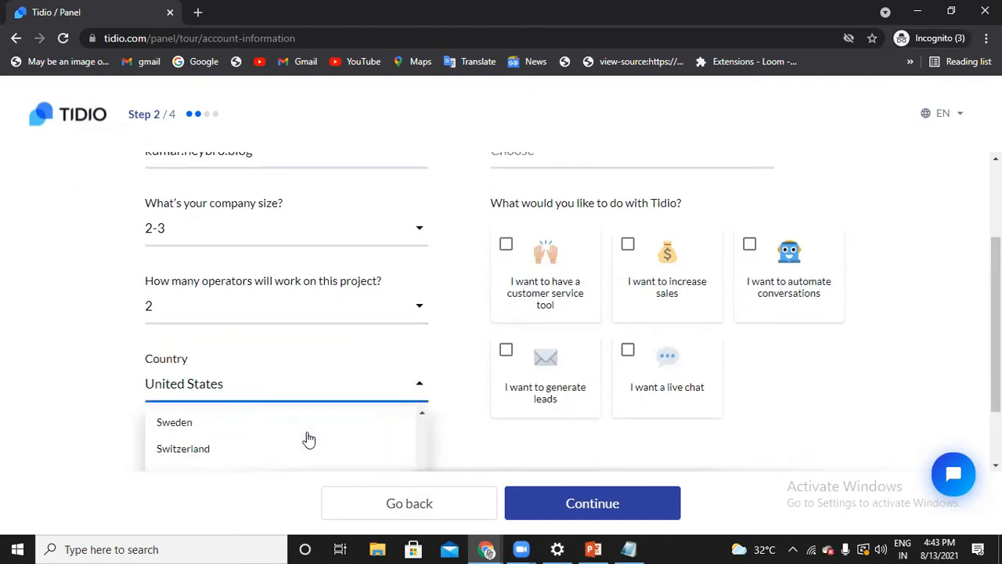
pyautogui.scroll(10, 309, 439)
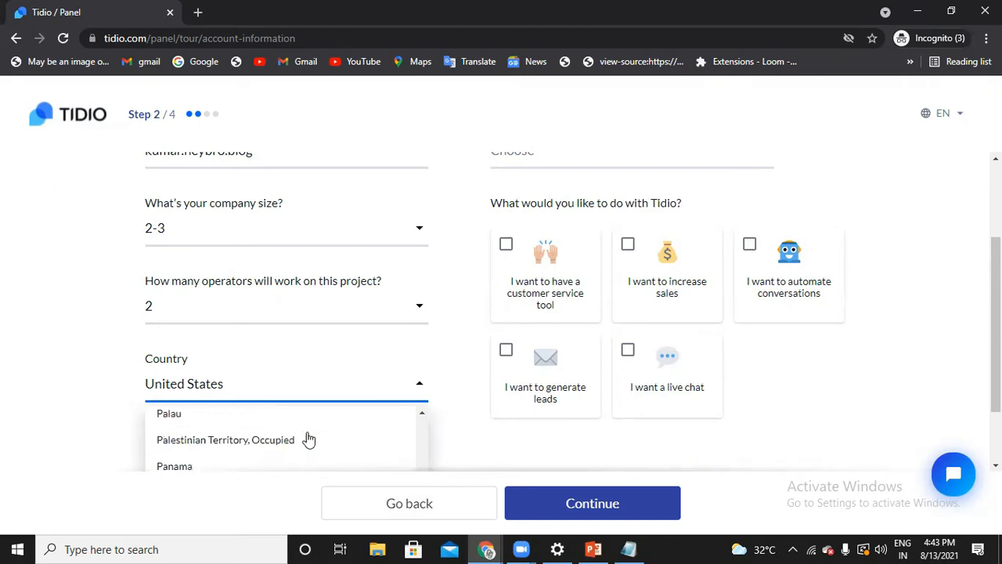
pyautogui.scroll(10, 321, 450)
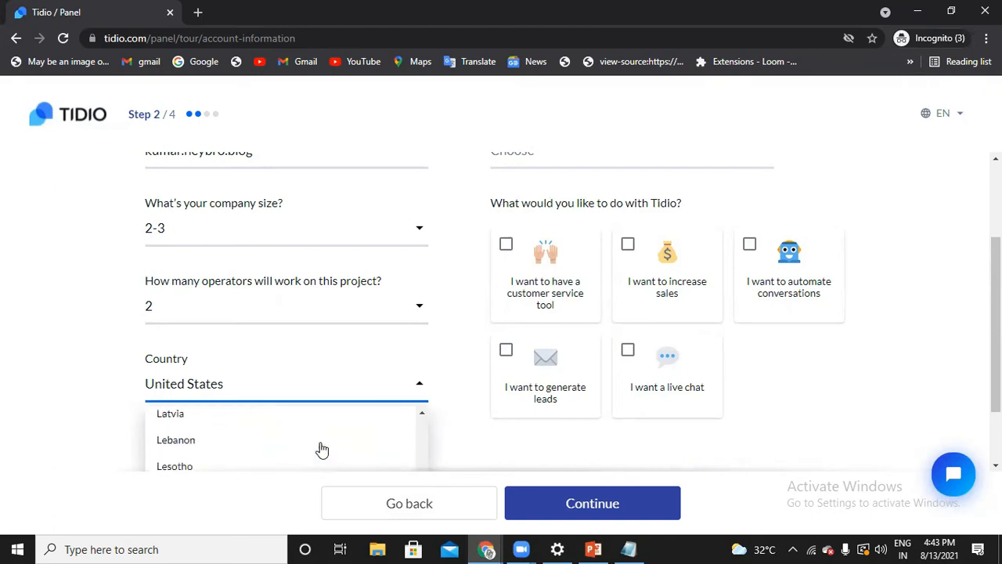
pyautogui.scroll(6, 320, 448)
pyautogui.scroll(-2, 318, 447)
pyautogui.scroll(-2, 250, 447)
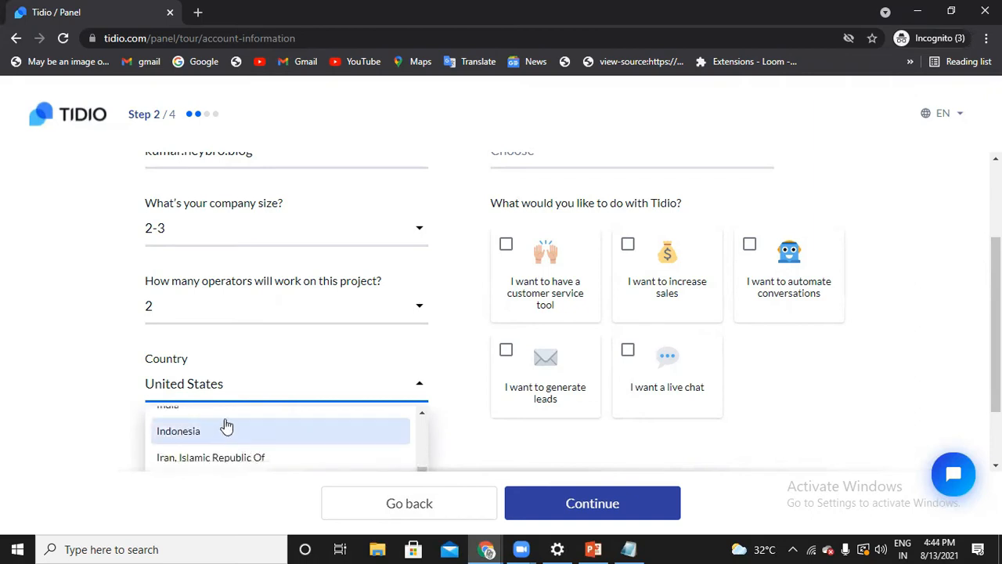
pyautogui.click(225, 412)
# Set the industry to Services in the account information form
pyautogui.scroll(2, 560, 360)
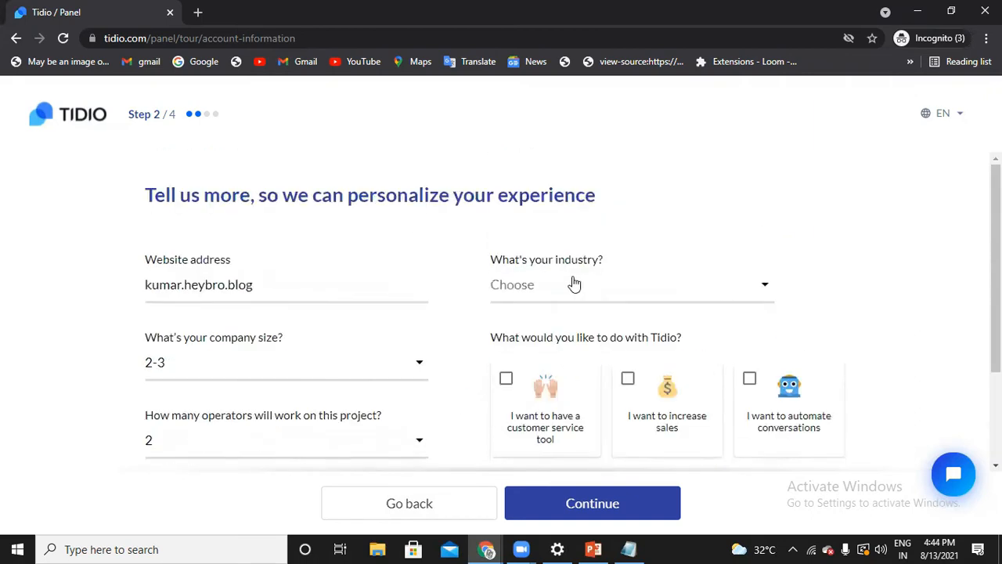
pyautogui.click(613, 290)
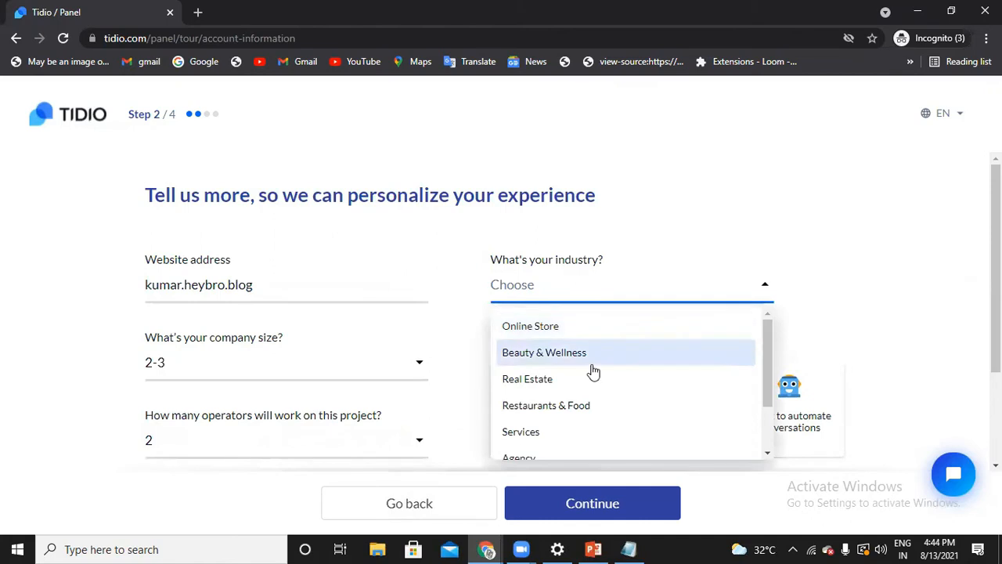
pyautogui.scroll(-1, 673, 368)
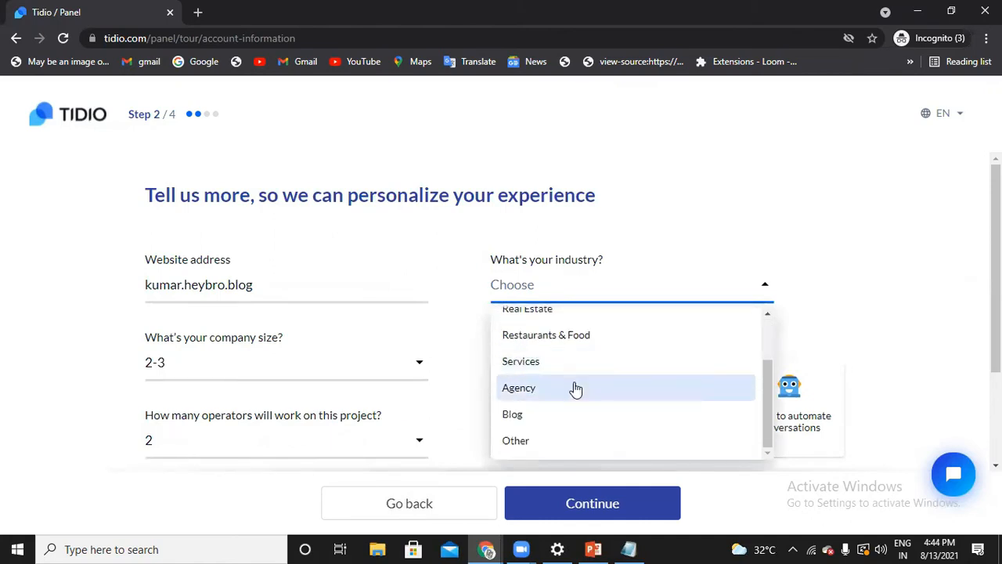
pyautogui.click(566, 362)
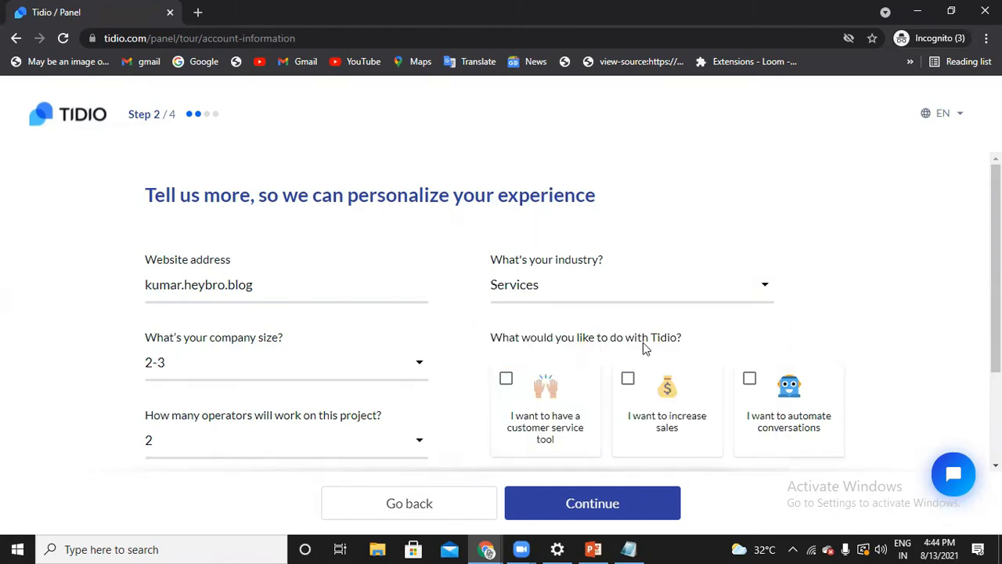
# Select automating conversations, having a live chat and generating leads as the intended uses of Tidio
pyautogui.scroll(-1, 643, 342)
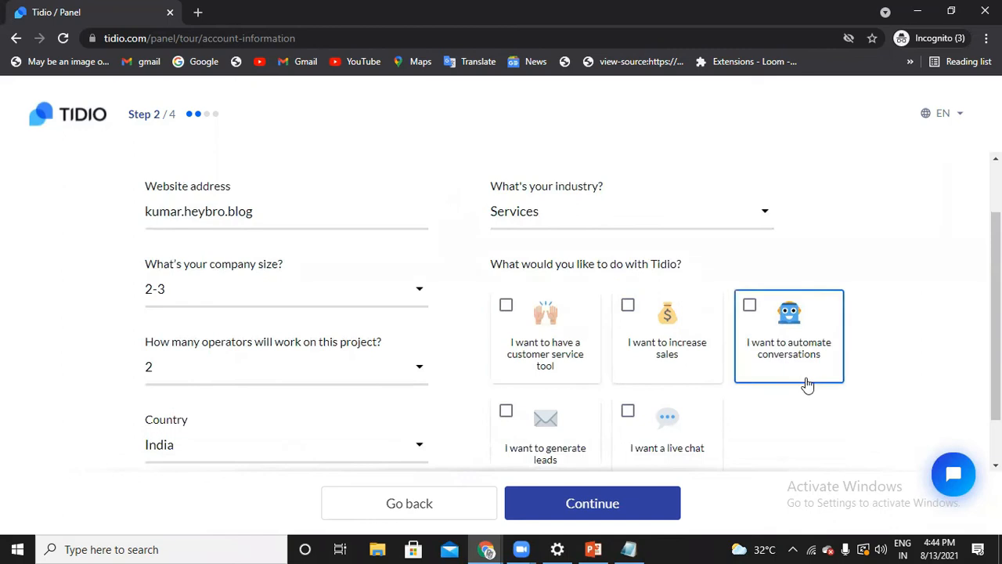
pyautogui.click(808, 384)
pyautogui.scroll(-1, 807, 380)
pyautogui.click(705, 398)
pyautogui.click(571, 396)
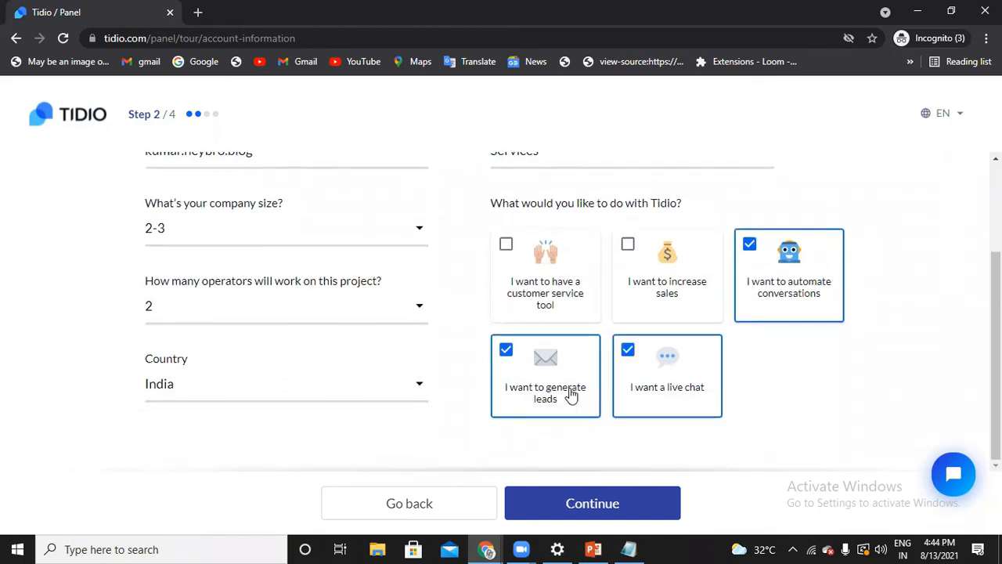
# Submit the account information and choose to just greet first-time visitors warmly
pyautogui.moveTo(523, 548)
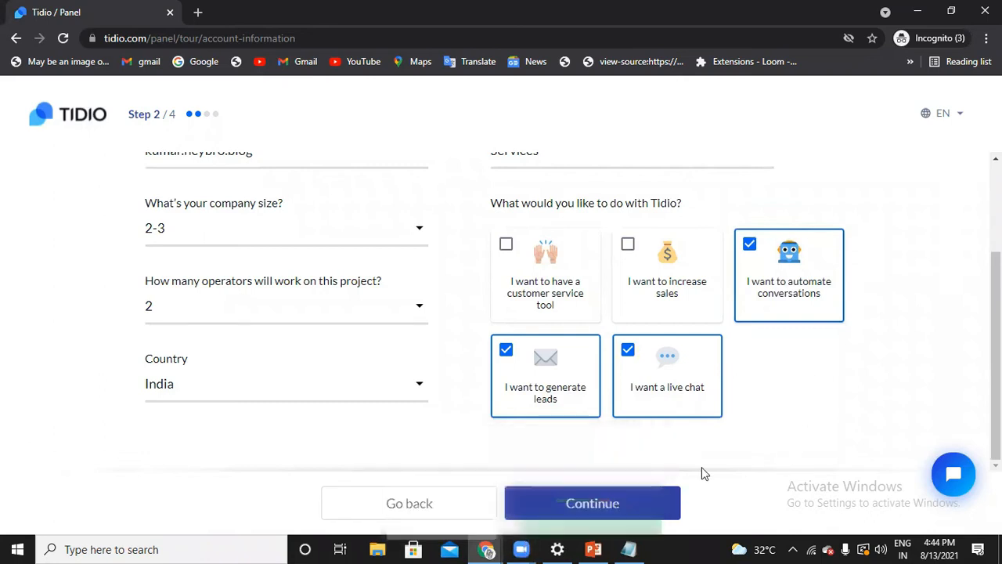
pyautogui.click(643, 502)
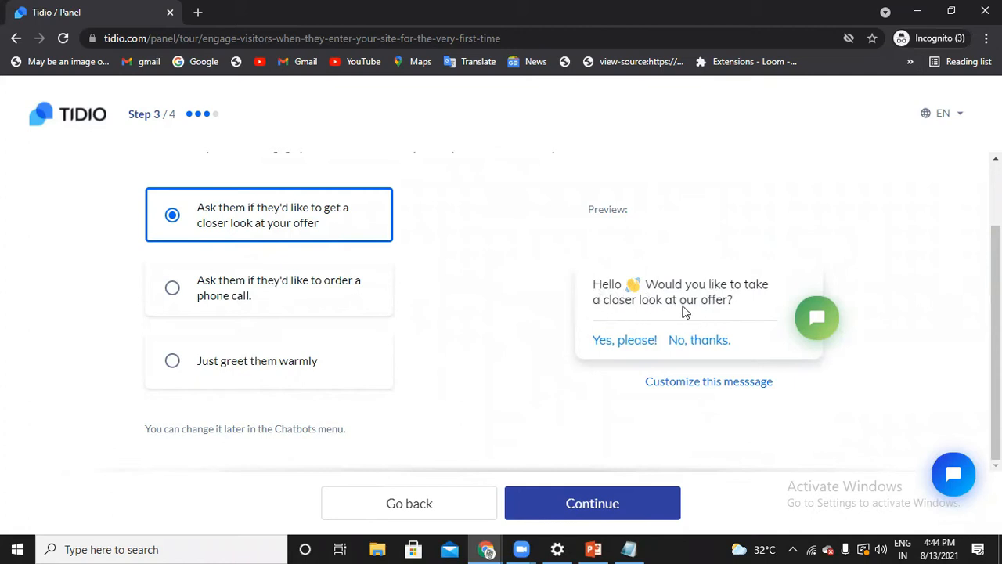
pyautogui.click(365, 310)
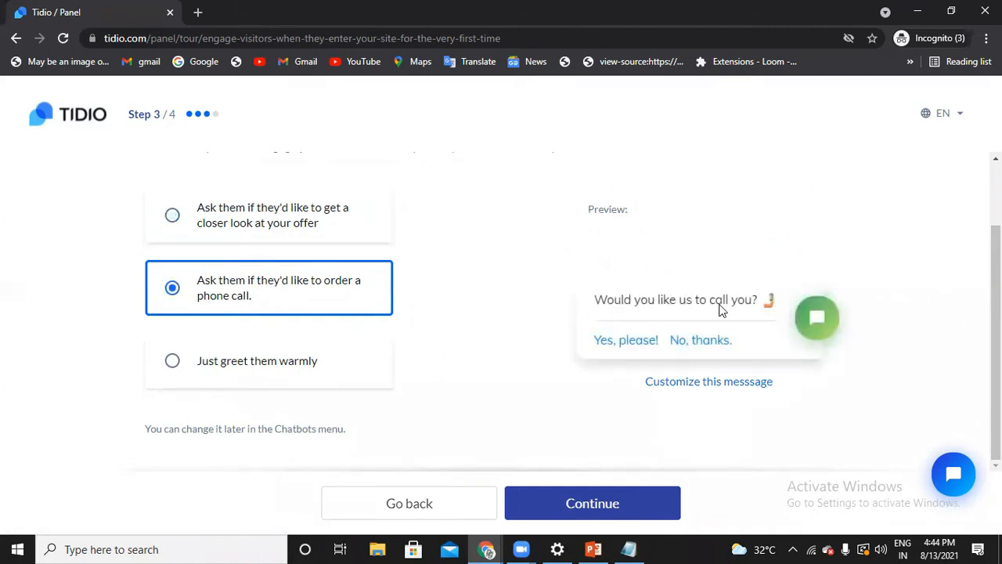
pyautogui.click(298, 381)
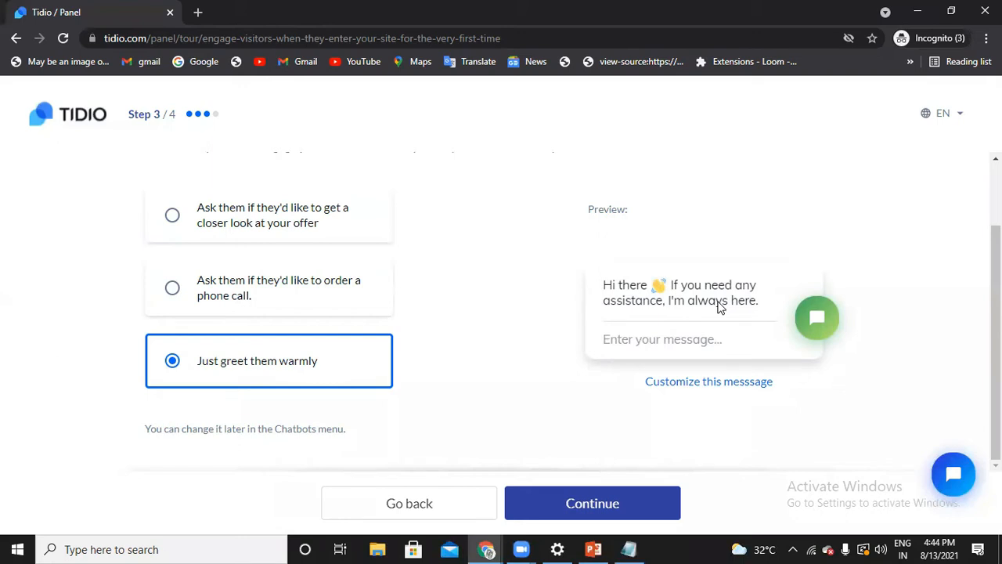
# Open the greeting message for customizing, save it with its default text, and complete the remaining setup steps through to the dashboard
pyautogui.click(711, 384)
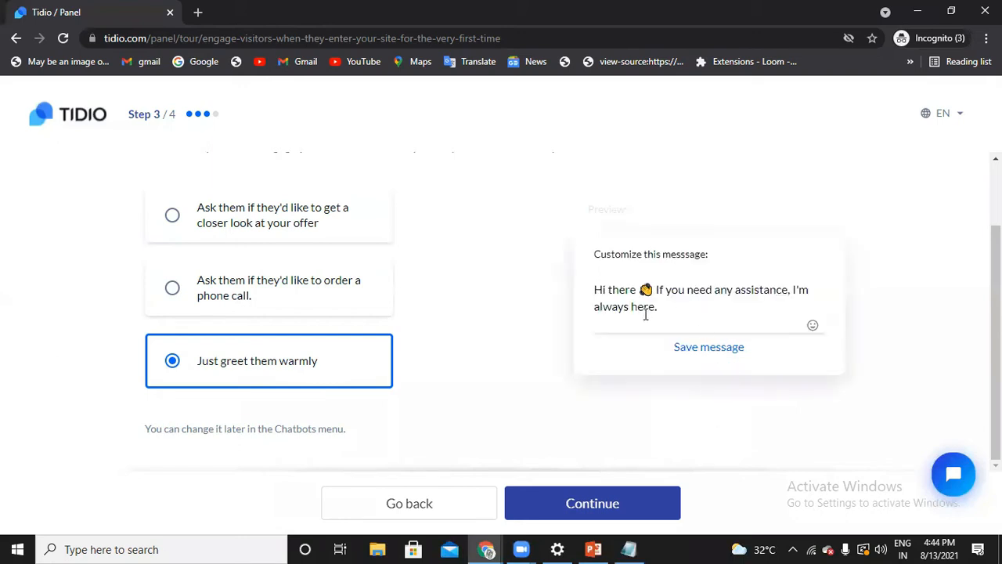
pyautogui.click(677, 307)
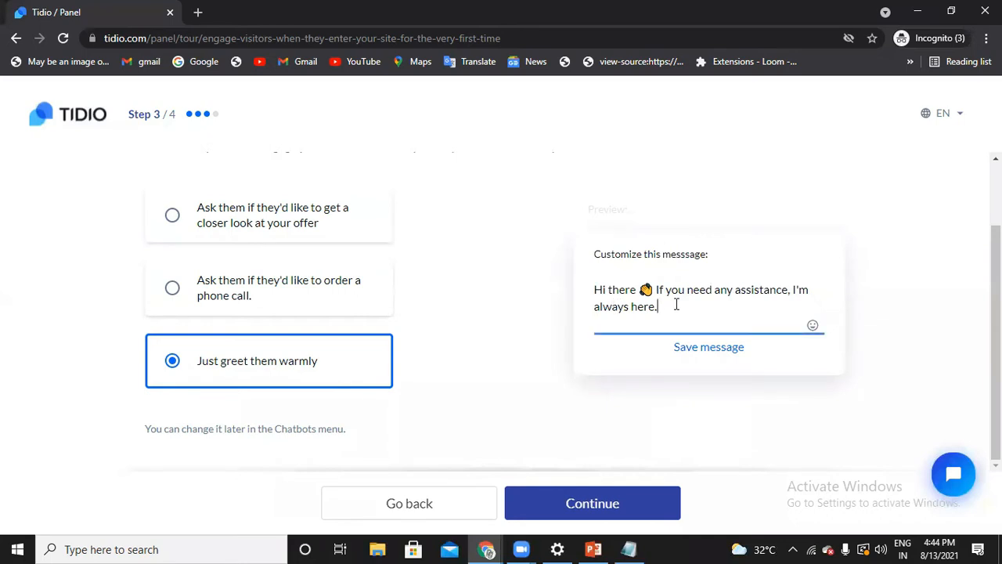
pyautogui.click(701, 350)
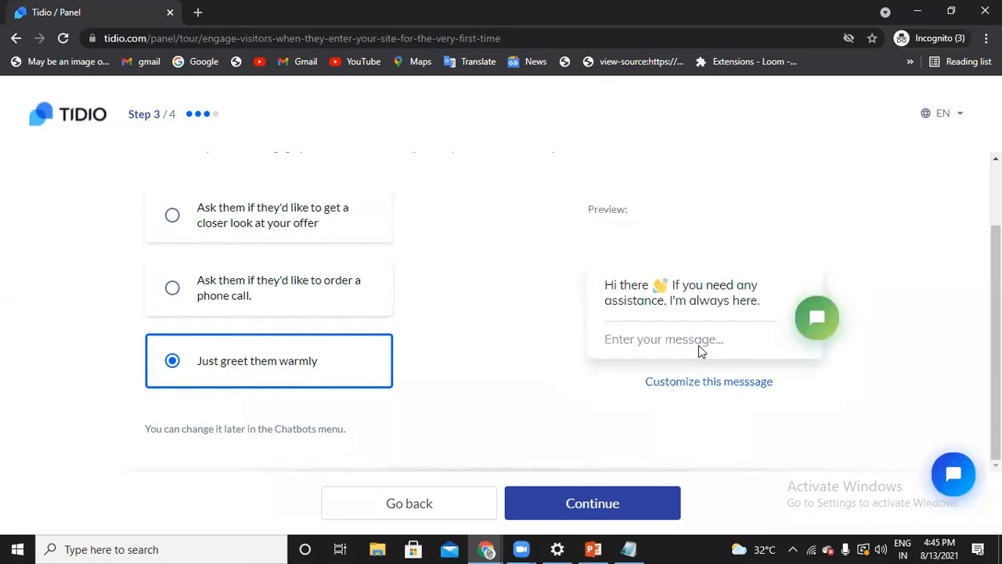
pyautogui.click(586, 499)
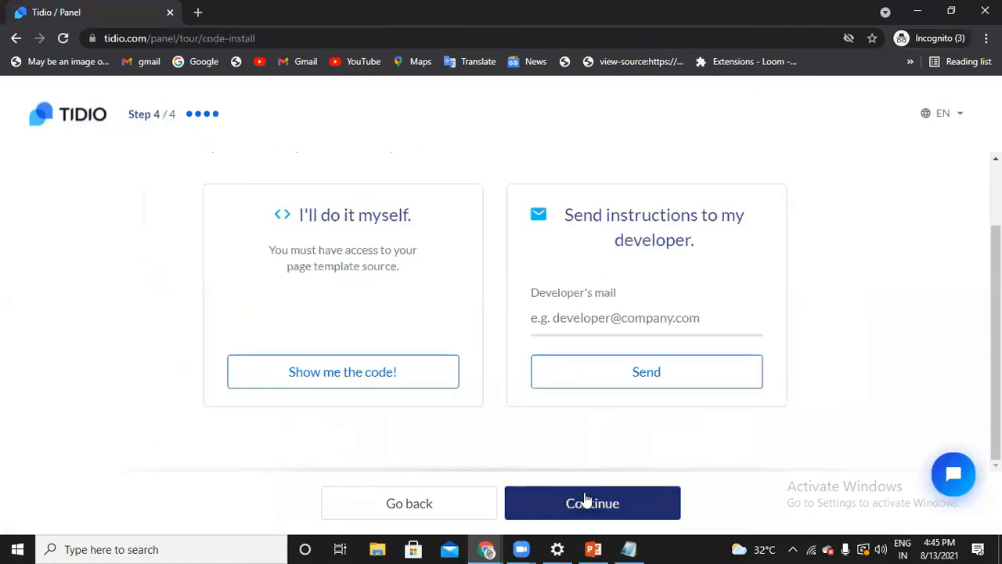
pyautogui.click(585, 500)
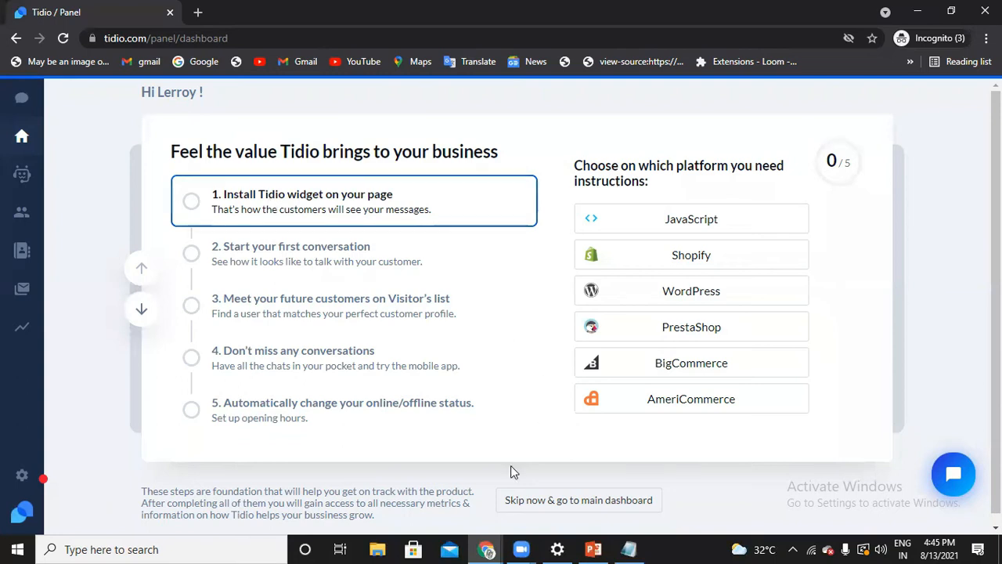
# Switch to the WordPress admin's Tidio Chat page and submit the Tidio account's e-mail address
pyautogui.moveTo(489, 549)
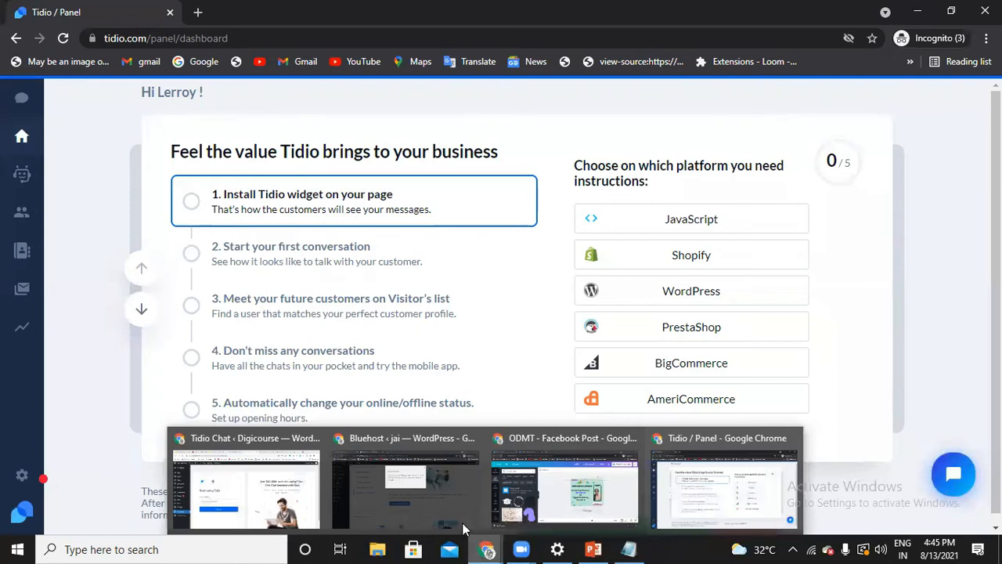
pyautogui.click(279, 492)
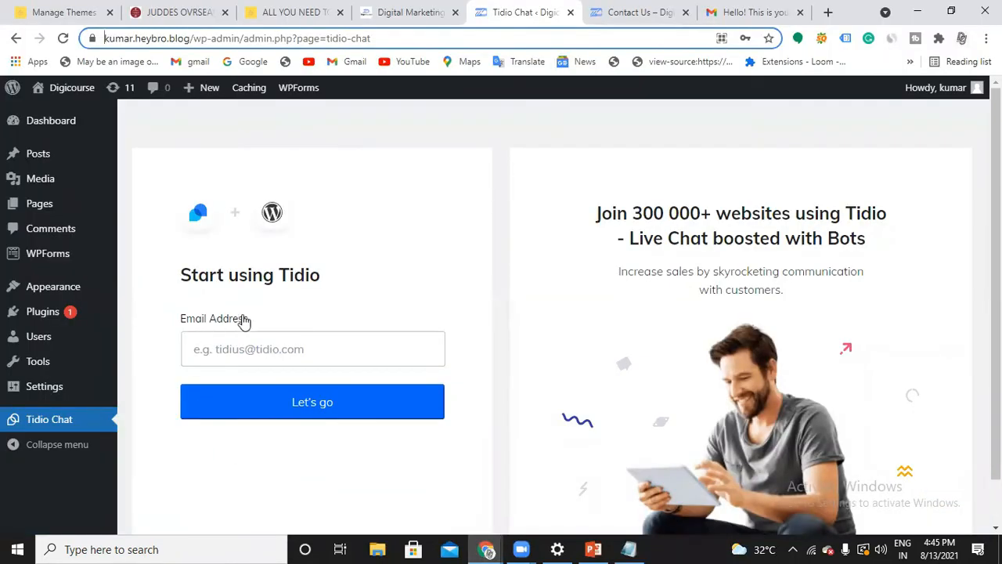
pyautogui.click(252, 350)
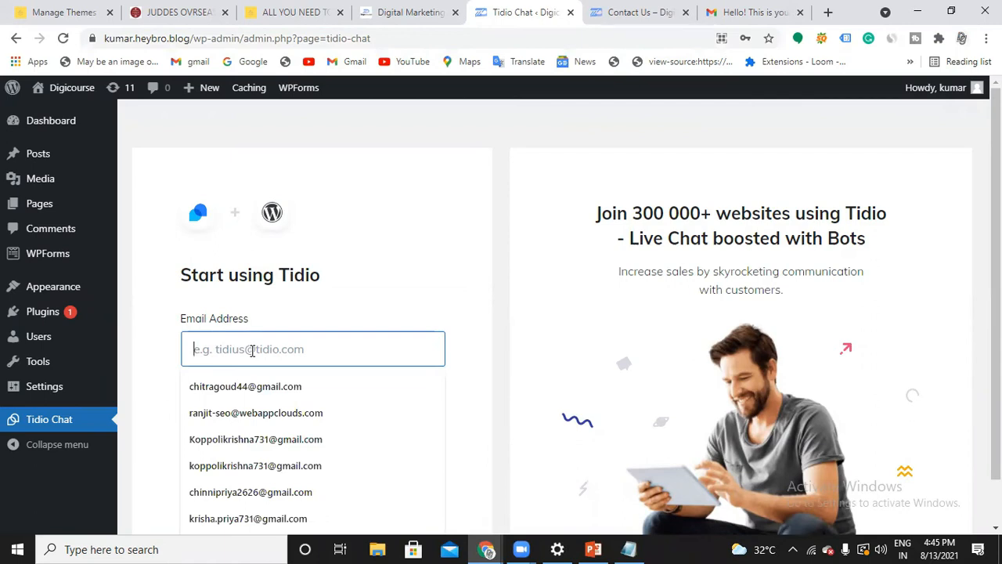
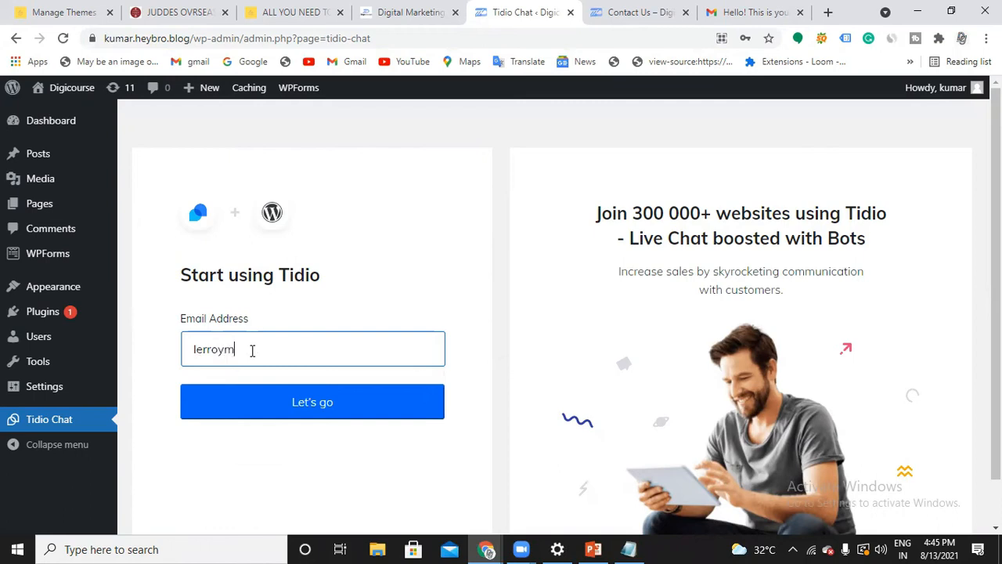
pyautogui.click(269, 406)
# Enter the account password in the plugin's login form and proceed to the Tidio panel
pyautogui.click(267, 407)
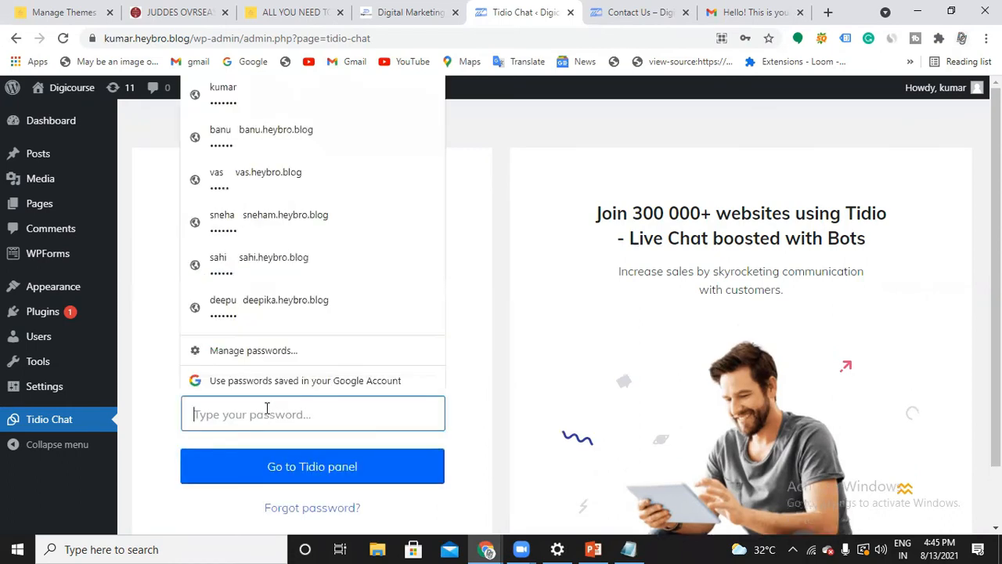
pyautogui.write('•••••••')
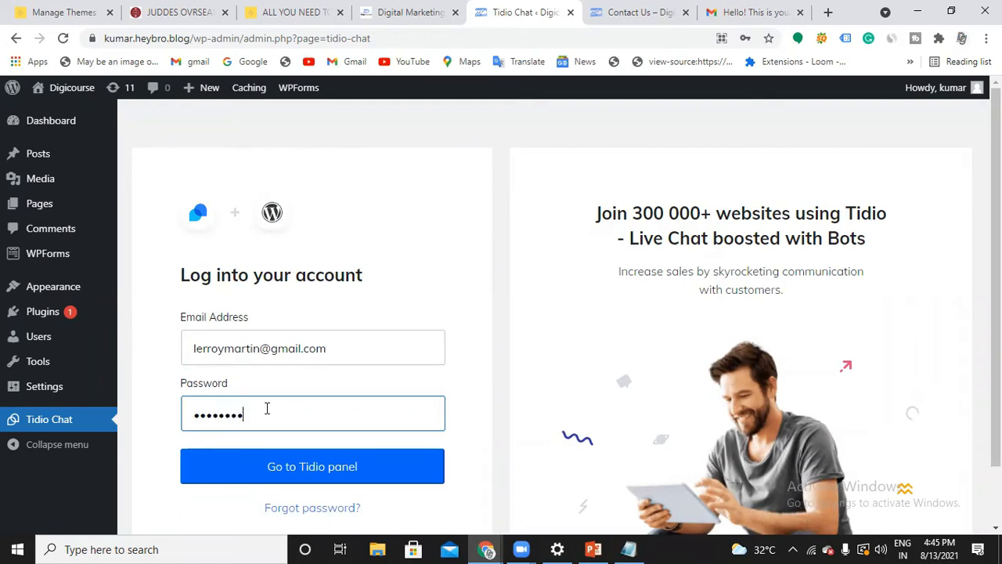
pyautogui.click(284, 478)
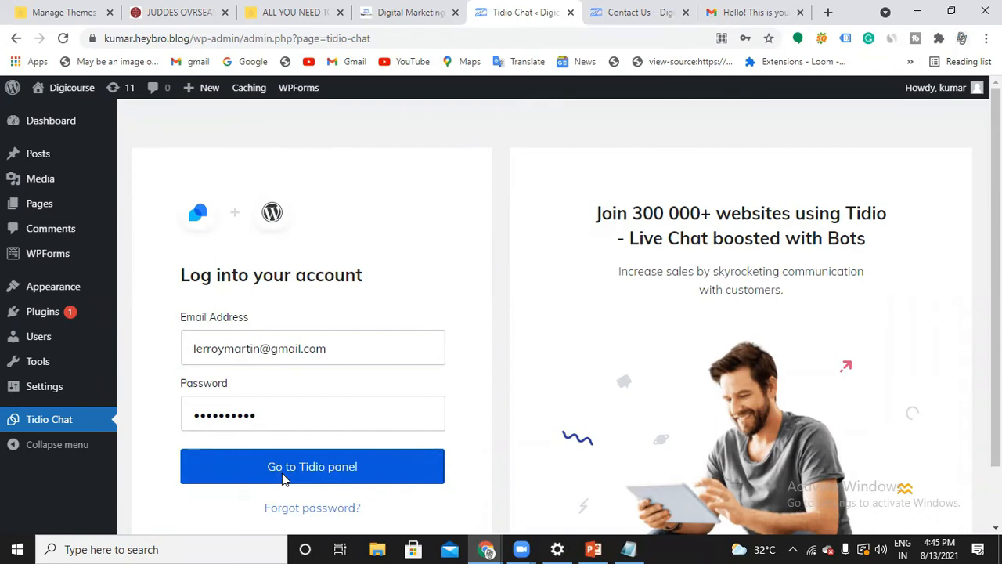
pyautogui.click(284, 478)
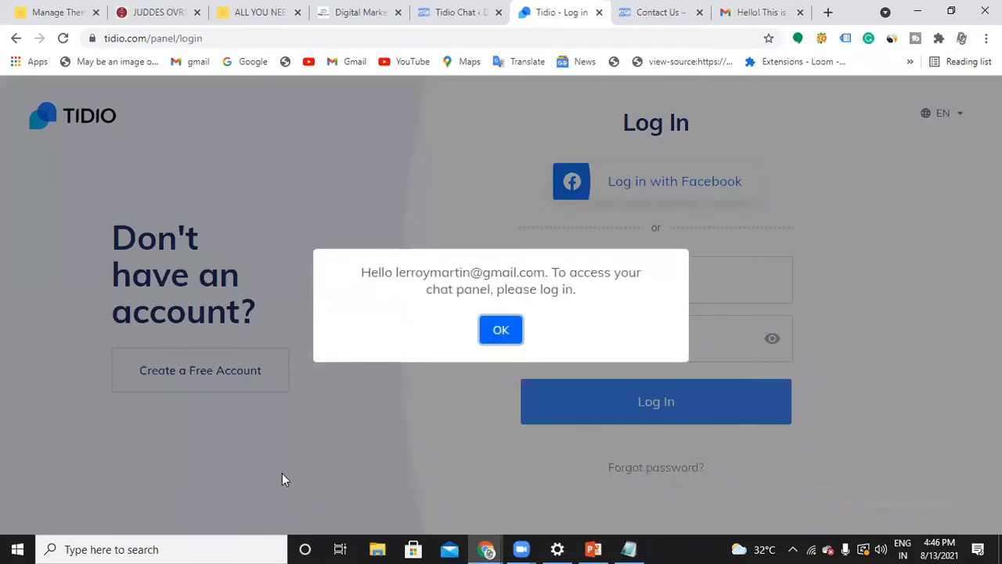
# Dismiss the login notice, log in to the Tidio panel with the account password, and close the browser's save-password prompt
pyautogui.click(510, 338)
pyautogui.click(622, 336)
pyautogui.write('••••••••')
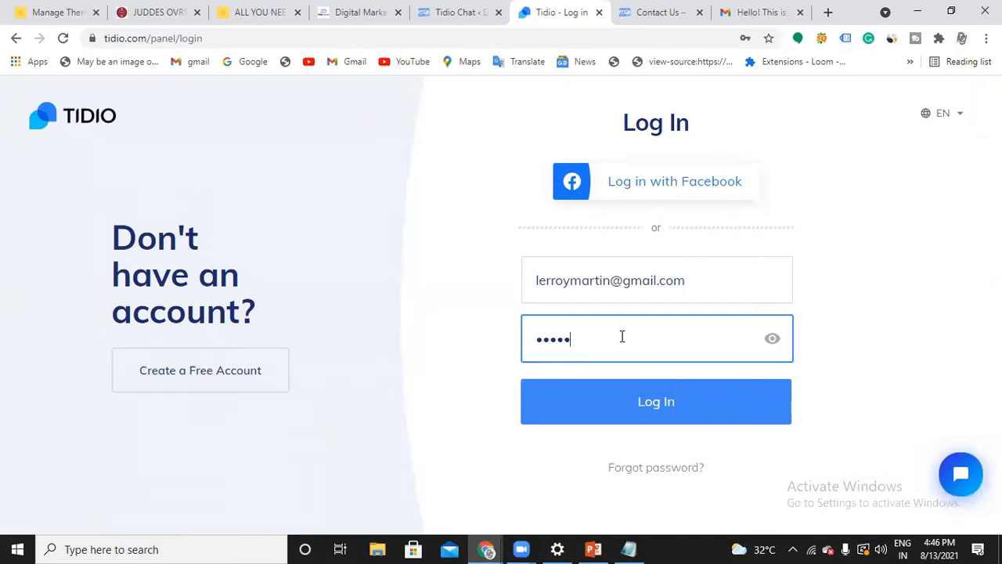
pyautogui.write('••')
pyautogui.click(639, 406)
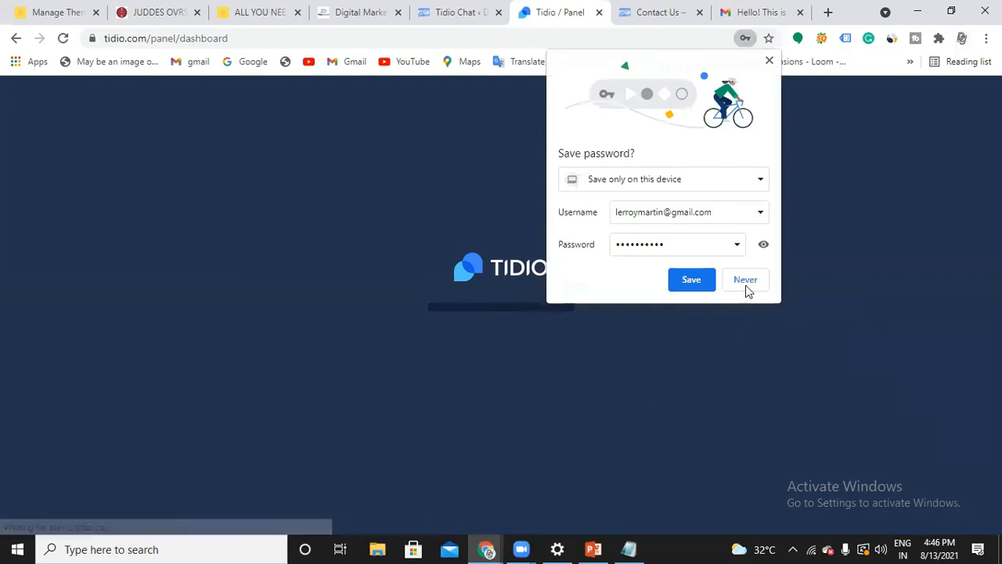
pyautogui.click(770, 60)
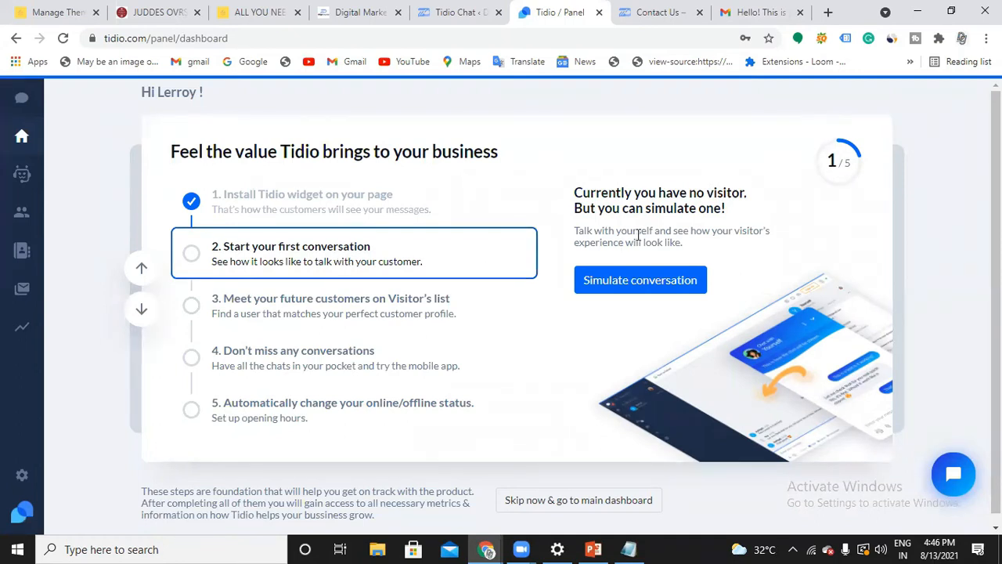
# Open the Welcome new visitors chatbot for editing and review the text of its Send a chat message action
pyautogui.click(23, 176)
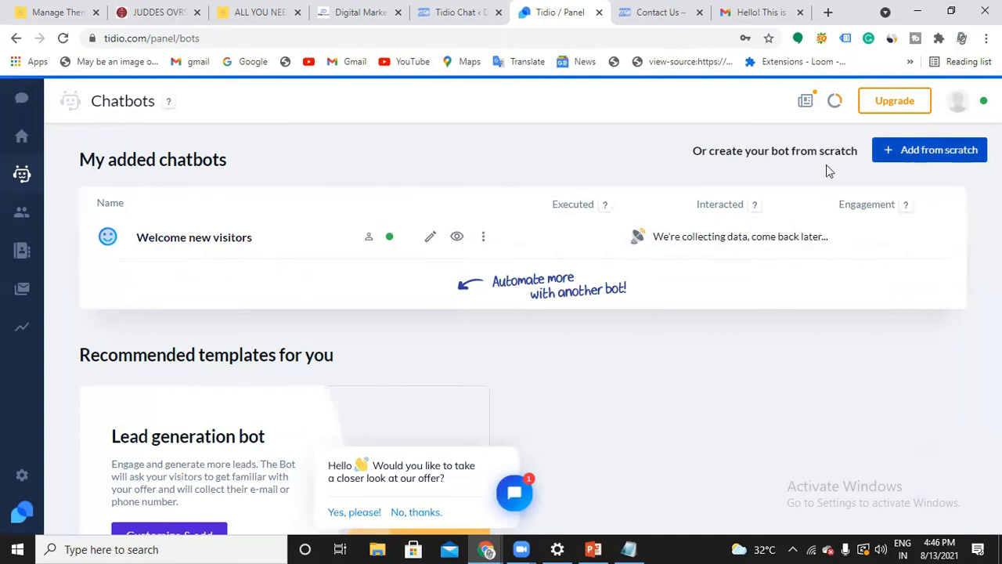
pyautogui.click(431, 238)
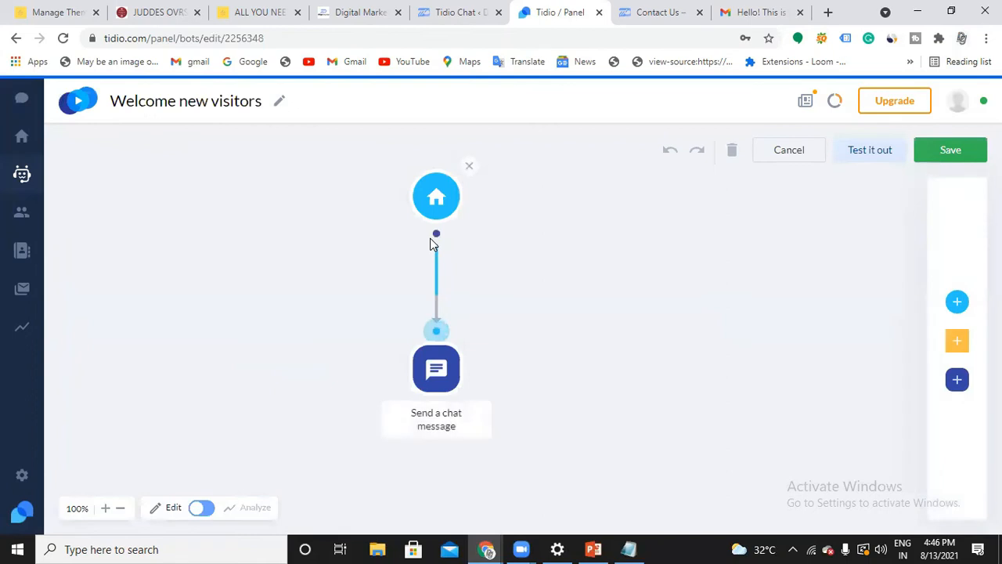
pyautogui.scroll(-1, 450, 363)
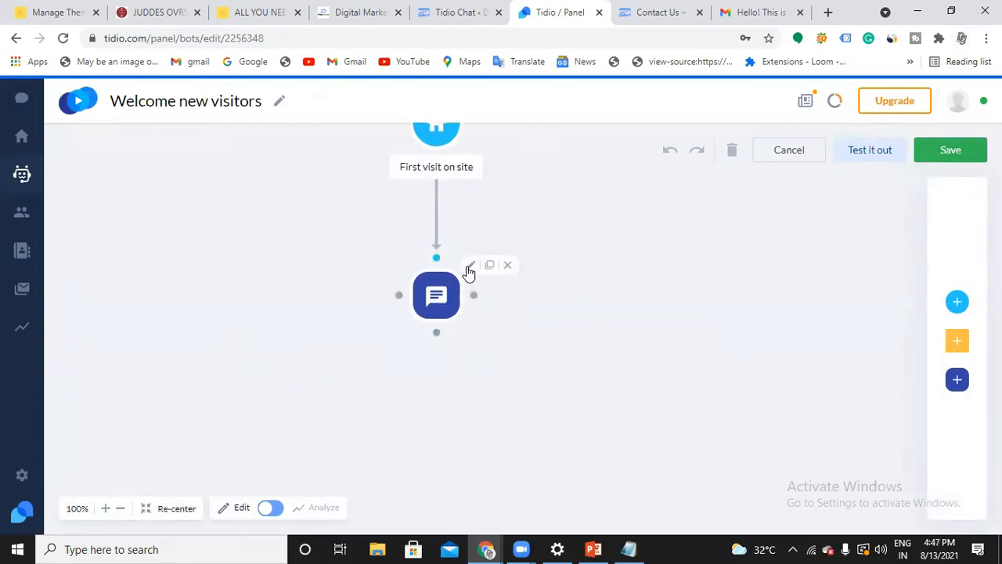
pyautogui.click(469, 268)
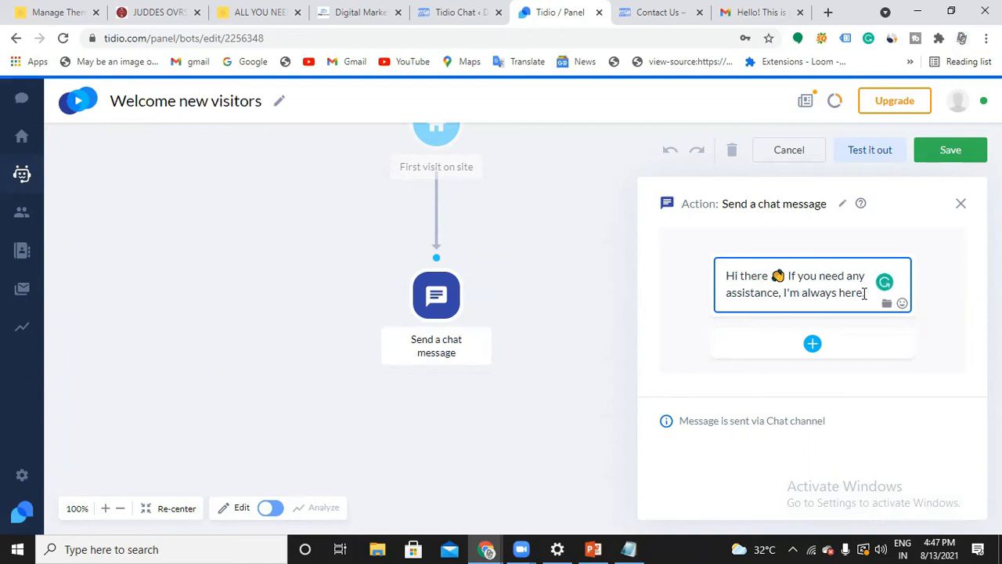
pyautogui.click(866, 293)
pyautogui.click(960, 204)
# Add a Decision (Buttons) action to the flow below the Send a chat message node
pyautogui.scroll(-1, 647, 317)
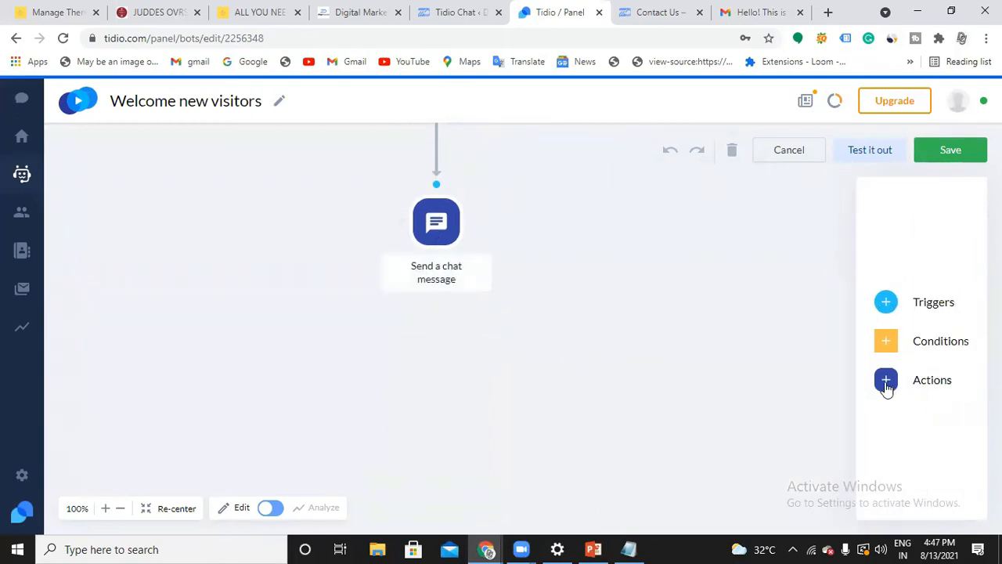
pyautogui.click(887, 383)
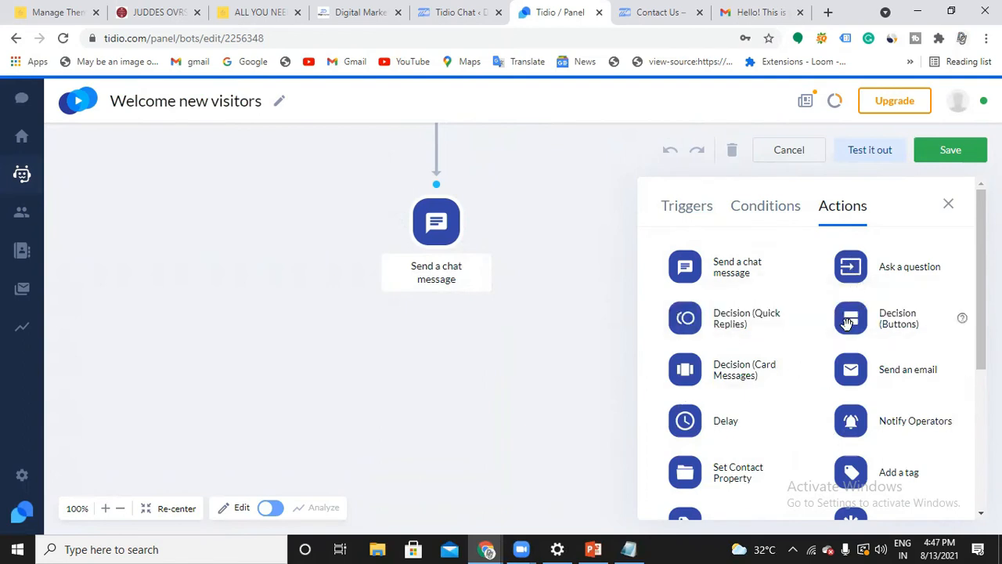
pyautogui.moveTo(851, 325); pyautogui.dragTo(435, 363)
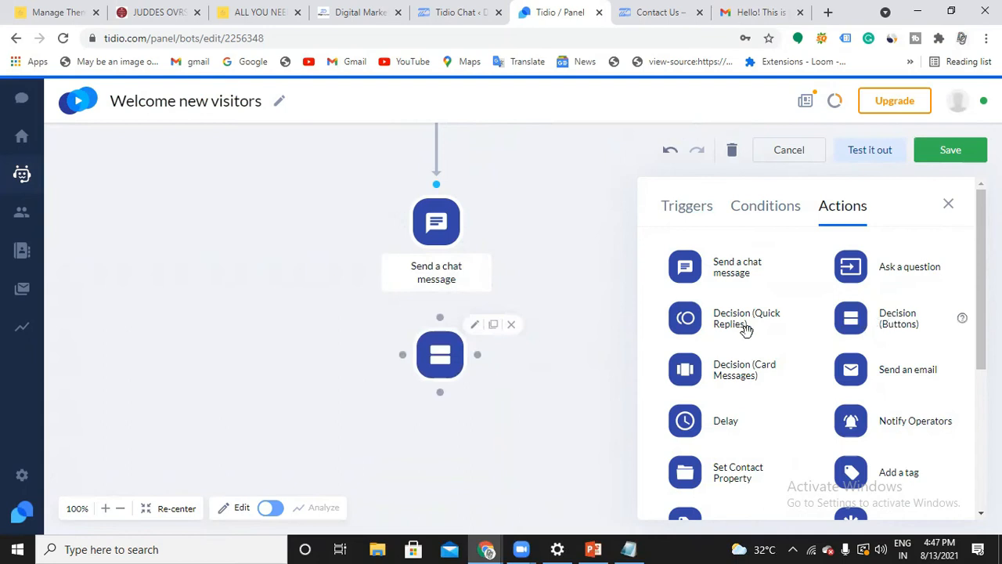
# Set the Decision (Buttons) action's message to "What are you looking for?"
pyautogui.click(475, 326)
pyautogui.click(797, 270)
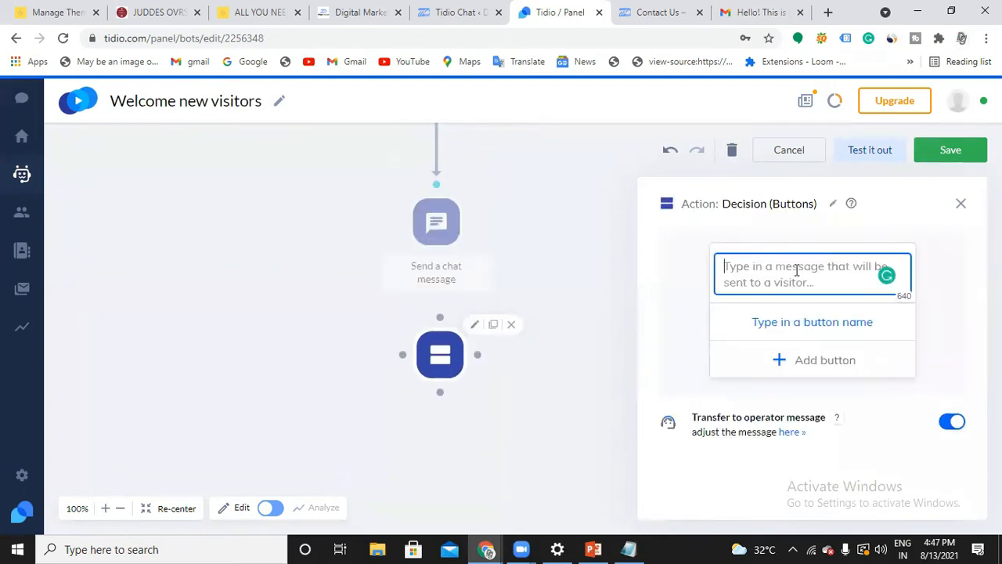
pyautogui.write('What are you loo')
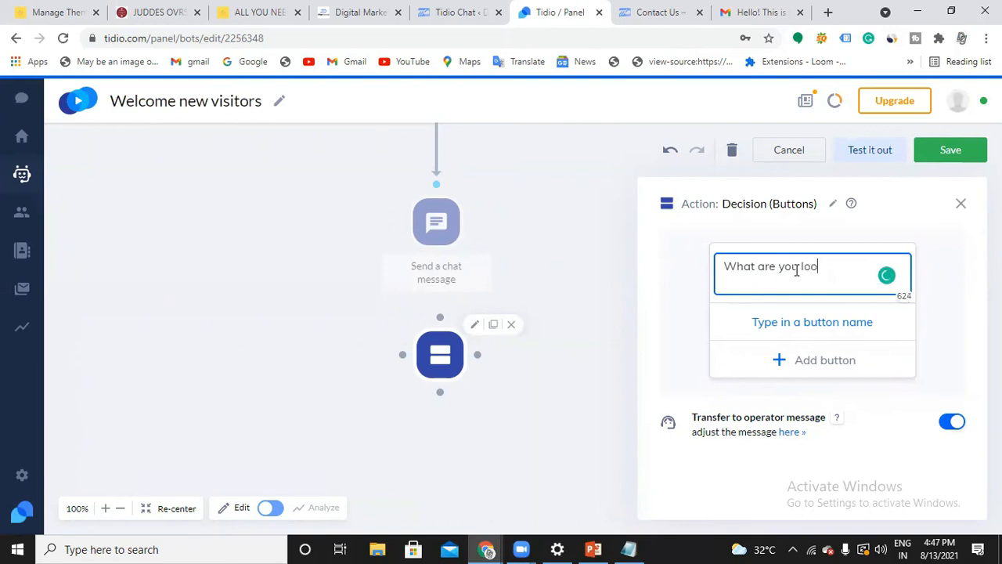
pyautogui.write('king for?')
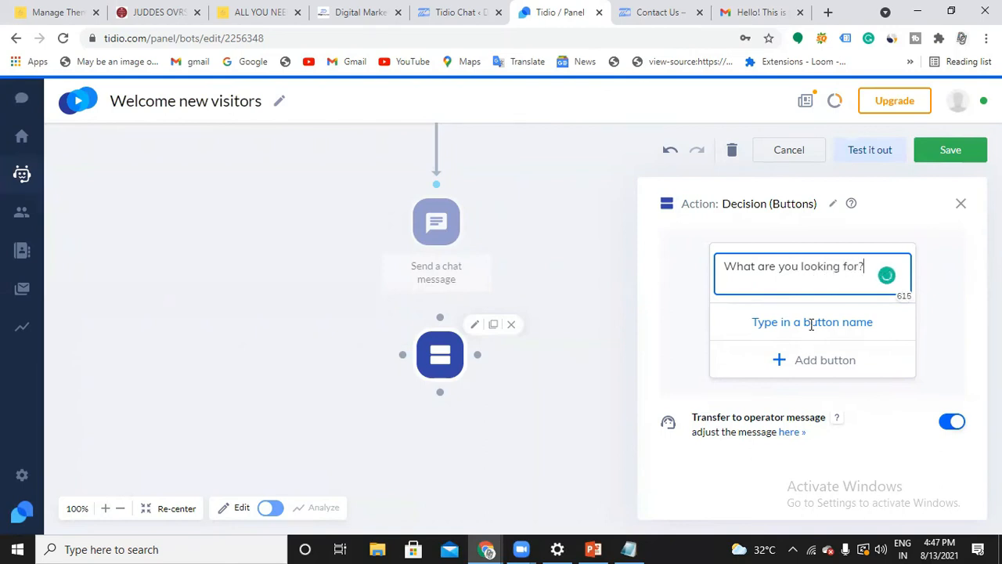
# Name the decision's first button "Digital Marketing"
pyautogui.click(810, 322)
pyautogui.write('Digital M')
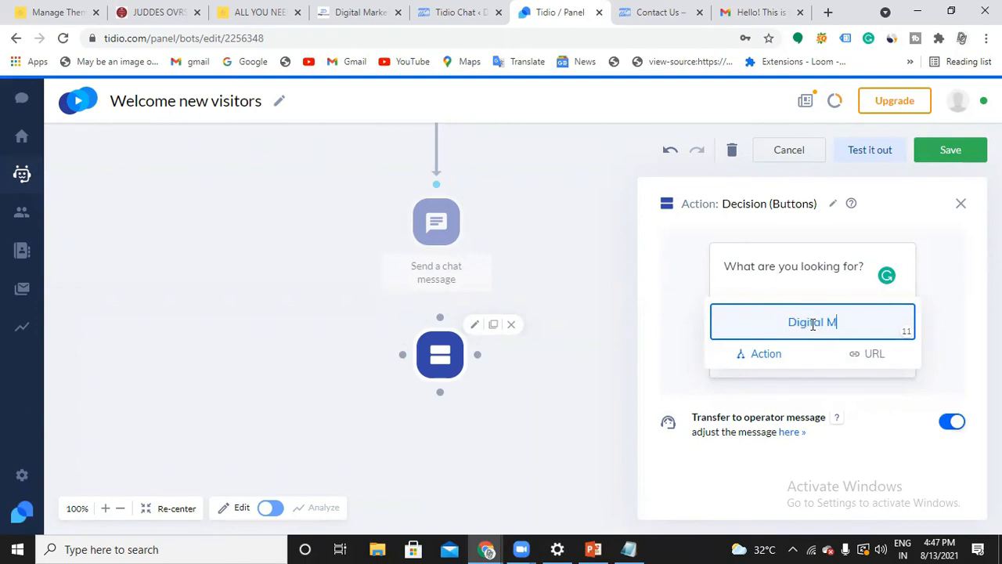
pyautogui.write('arketing')
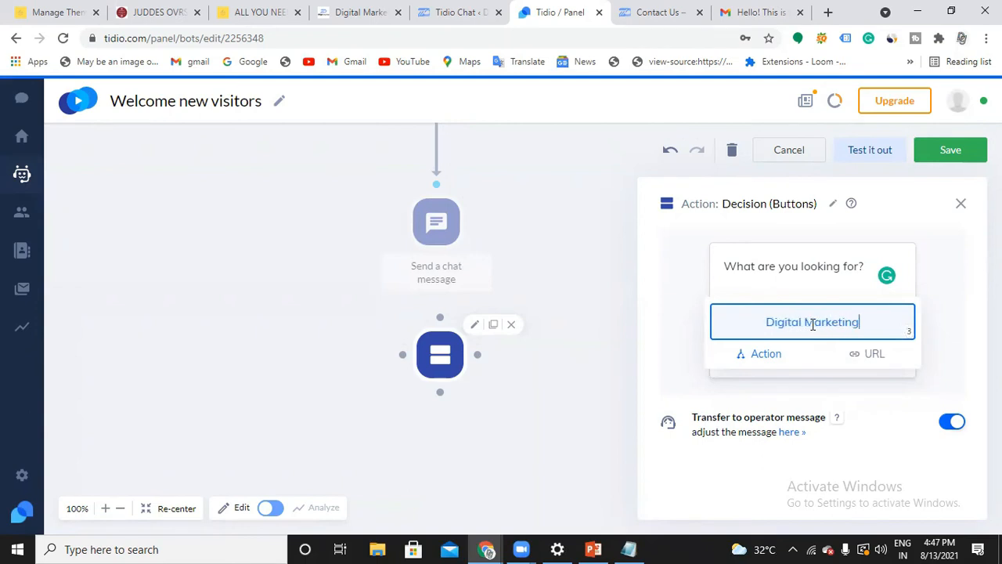
pyautogui.click(757, 288)
# Add a second button named "Data Science" to the decision
pyautogui.click(784, 358)
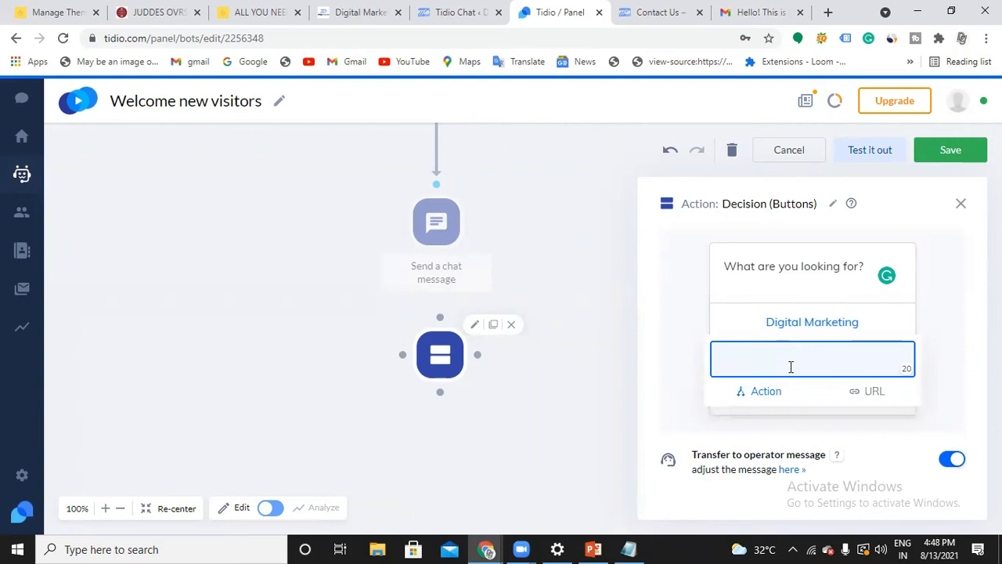
pyautogui.write('Data Science')
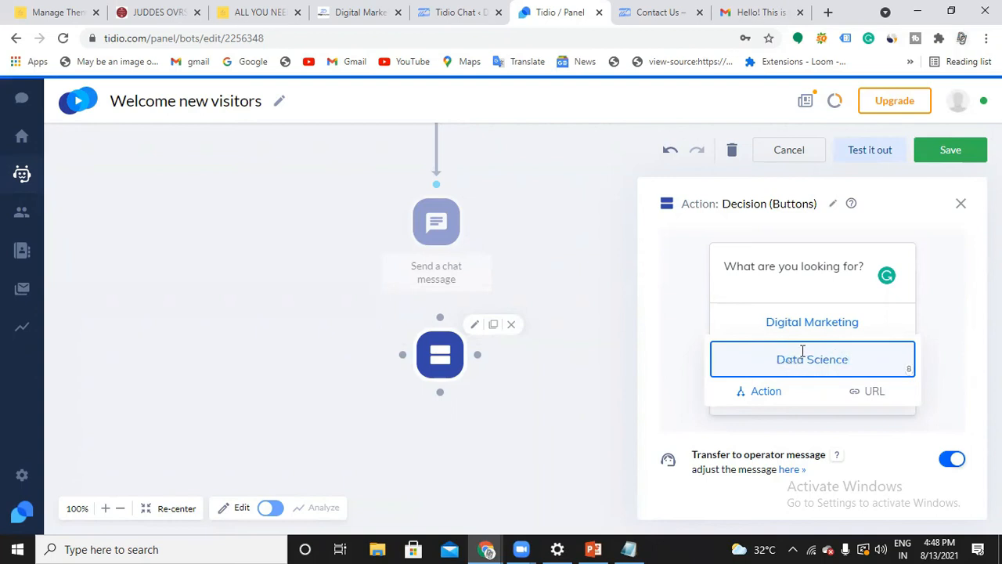
pyautogui.click(815, 292)
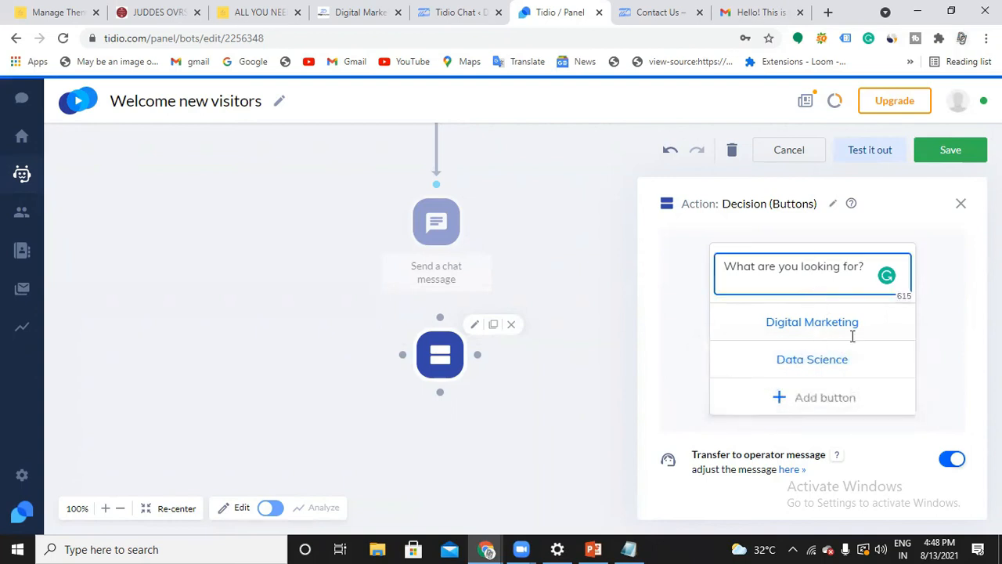
# Connect the Send a chat message node's lower point to the Decision (Buttons) node beneath it
pyautogui.click(846, 320)
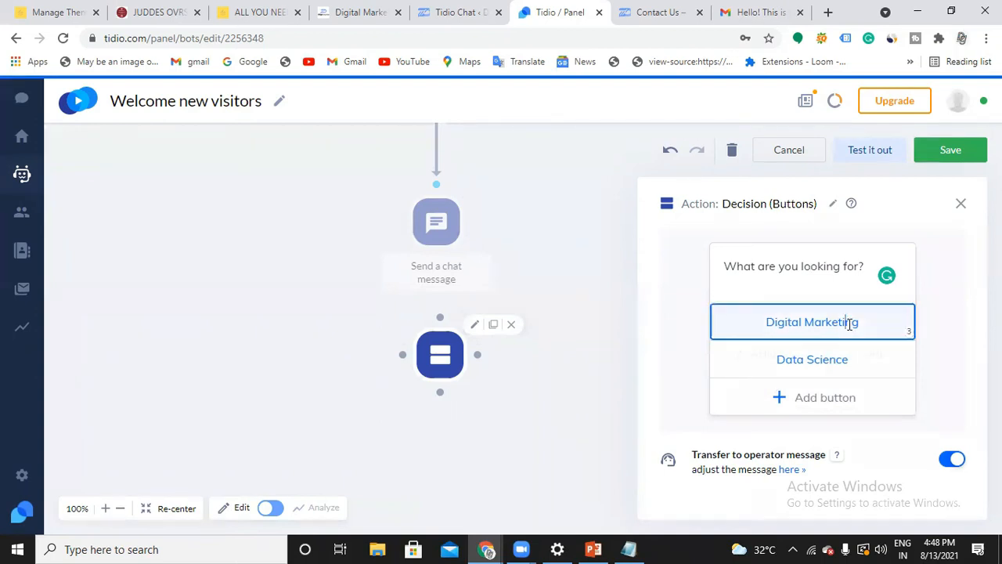
pyautogui.click(773, 275)
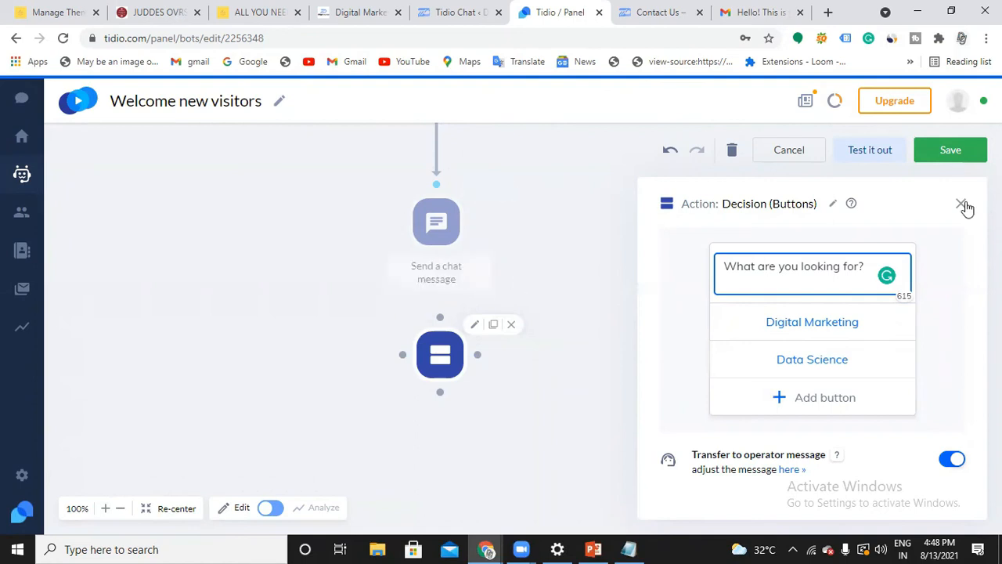
pyautogui.click(962, 203)
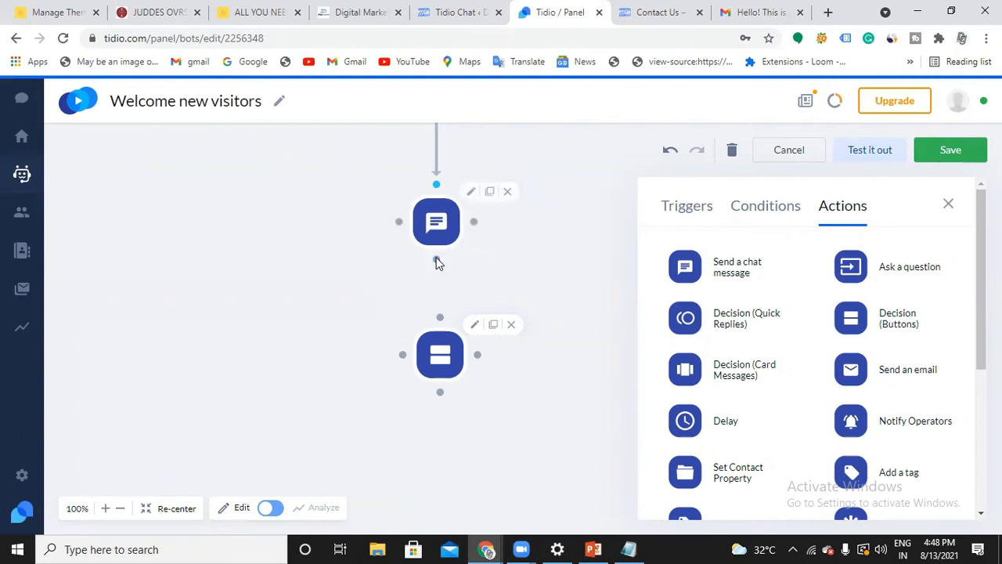
pyautogui.moveTo(436, 262); pyautogui.dragTo(439, 319)
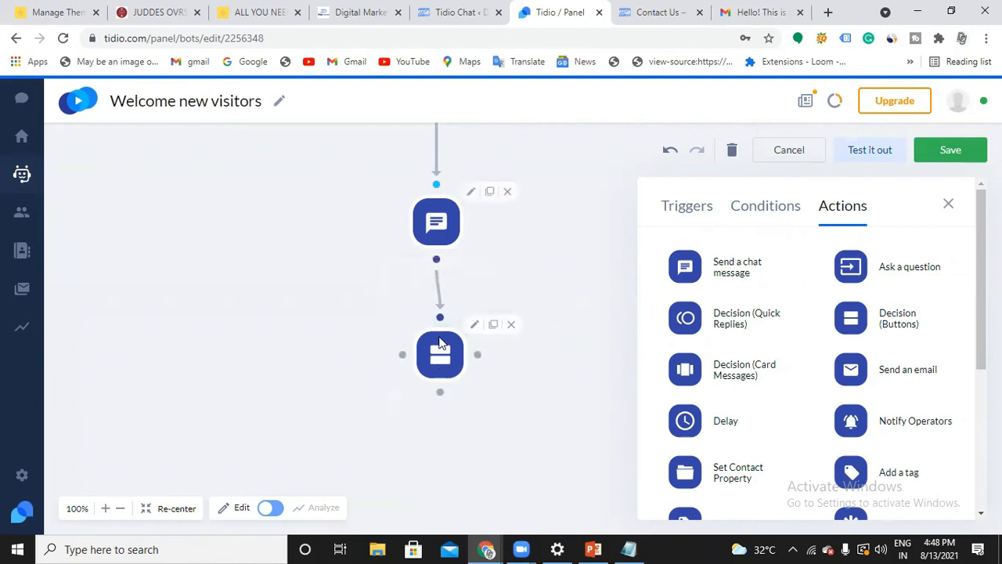
pyautogui.moveTo(440, 343); pyautogui.dragTo(438, 344)
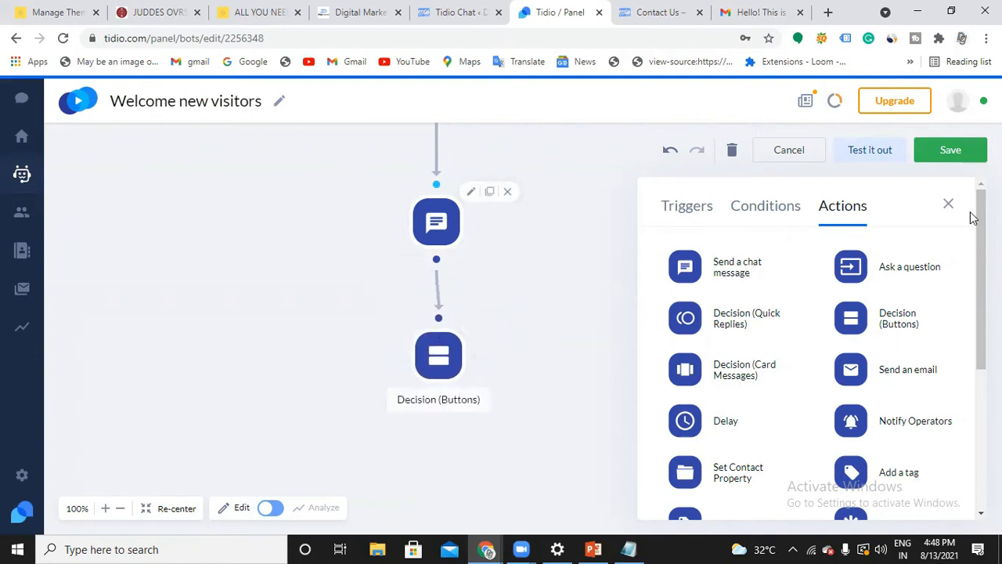
pyautogui.click(948, 204)
# Add a second Decision (Buttons) action to the flow, below and to the left of the existing decision node
pyautogui.click(447, 342)
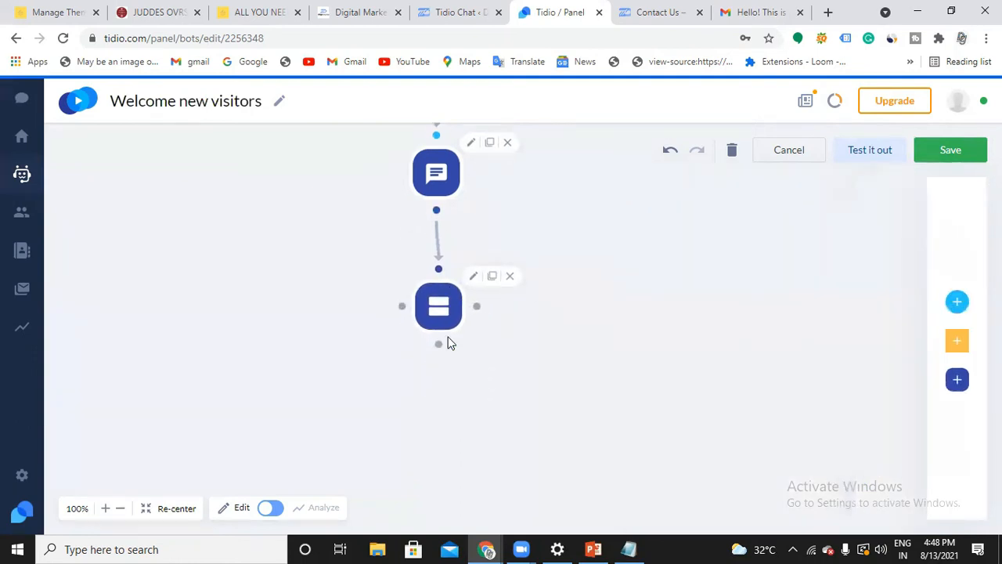
pyautogui.click(438, 284)
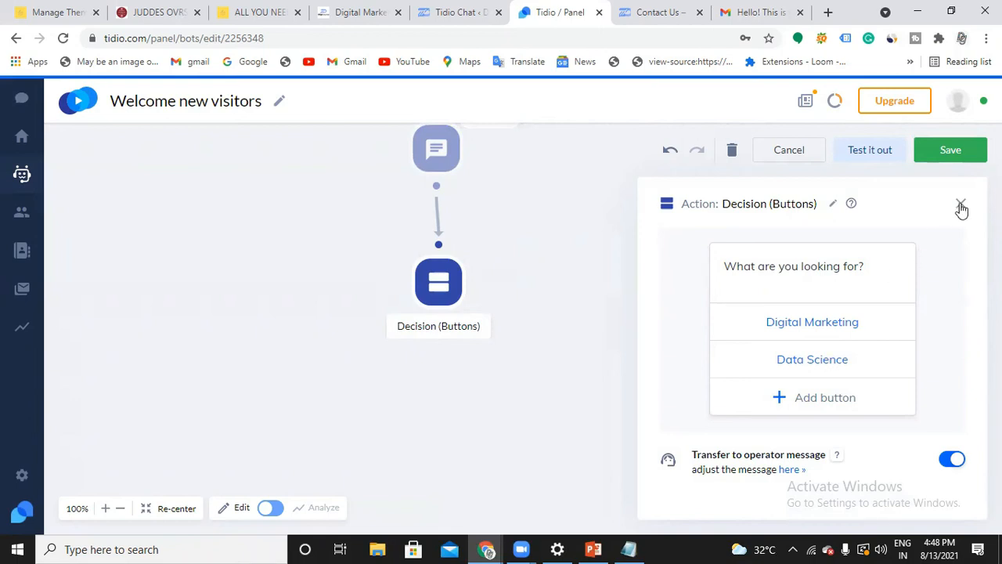
pyautogui.click(961, 206)
pyautogui.click(895, 376)
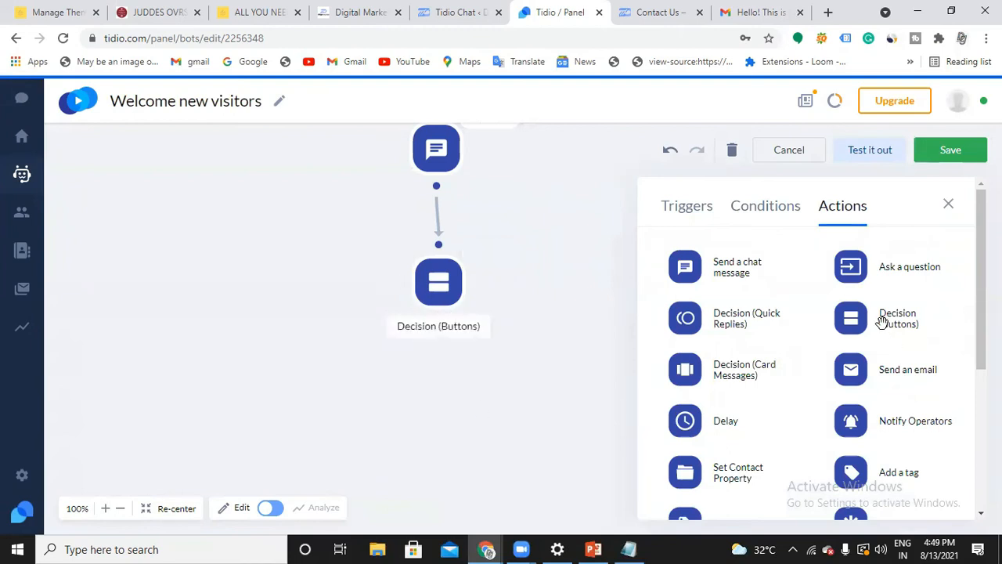
pyautogui.moveTo(851, 317)
pyautogui.mouseDown()
pyautogui.moveTo(300, 376)
pyautogui.moveTo(282, 390)
pyautogui.mouseUp()
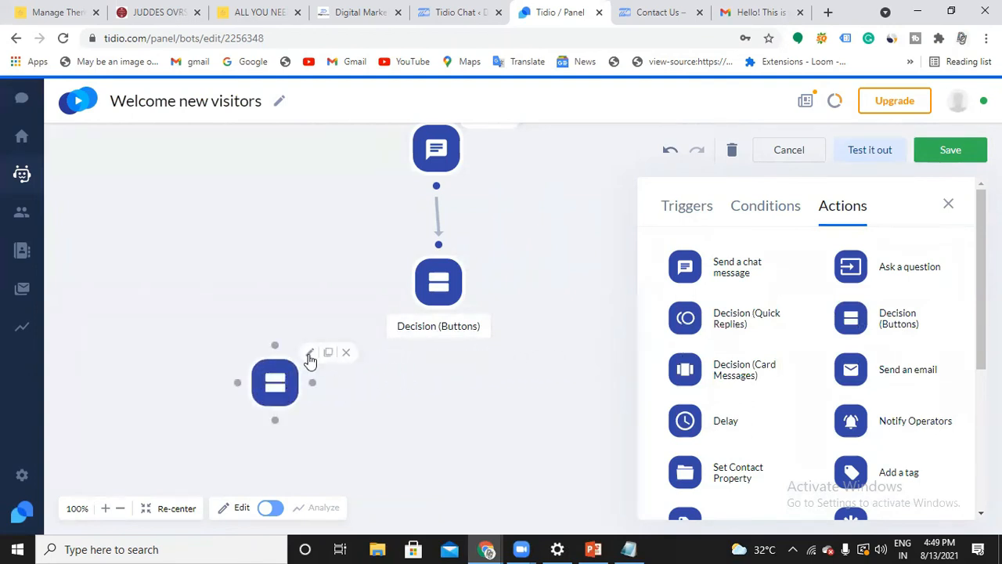
# Write "What specialization you need" as the new Decision (Buttons) action's message
pyautogui.click(310, 356)
pyautogui.click(796, 280)
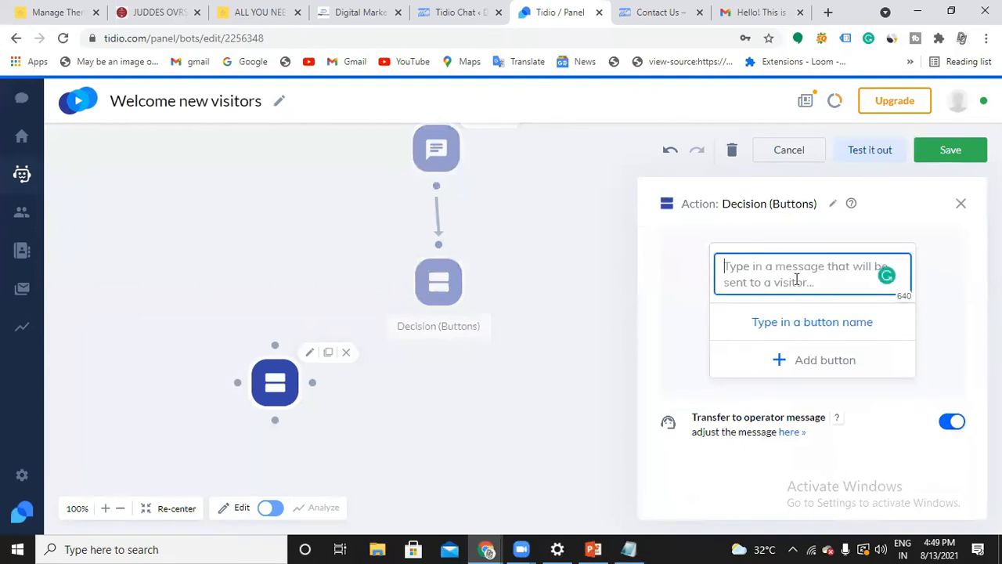
pyautogui.write('What spec')
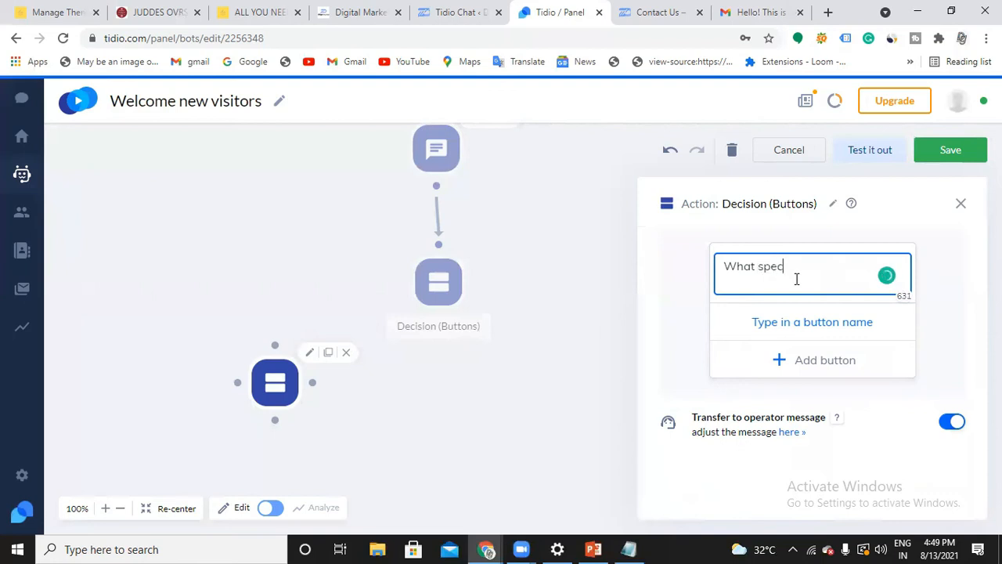
pyautogui.write('ialization you need')
# Name the new decision's first button "SEO" and add a second button named "SMO"
pyautogui.click(805, 322)
pyautogui.write('SEO')
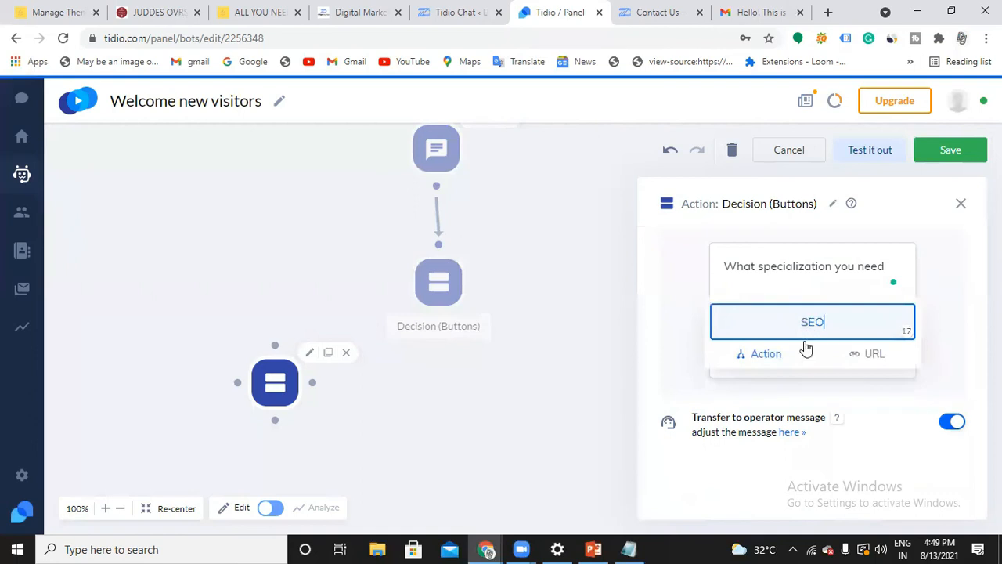
pyautogui.click(781, 285)
pyautogui.click(799, 359)
pyautogui.write('SMO')
# Correct the new decision's message to "What specialization do you need?"
pyautogui.click(838, 270)
pyautogui.moveTo(838, 271)
pyautogui.click(854, 307)
pyautogui.click(905, 267)
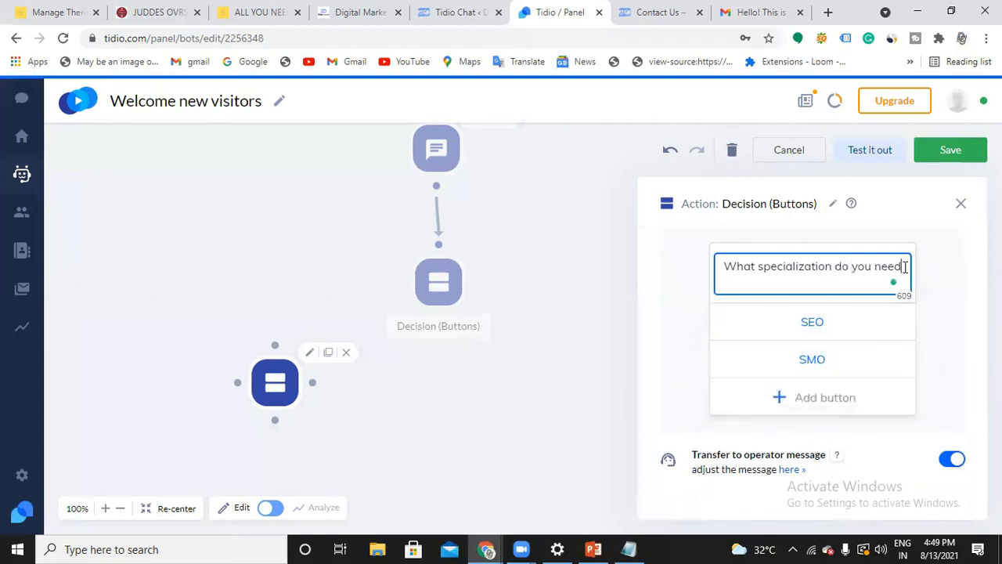
pyautogui.write('?')
# Connect the "What are you looking for?" decision to the specialization decision, using its Digital Marketing button for the link
pyautogui.click(449, 288)
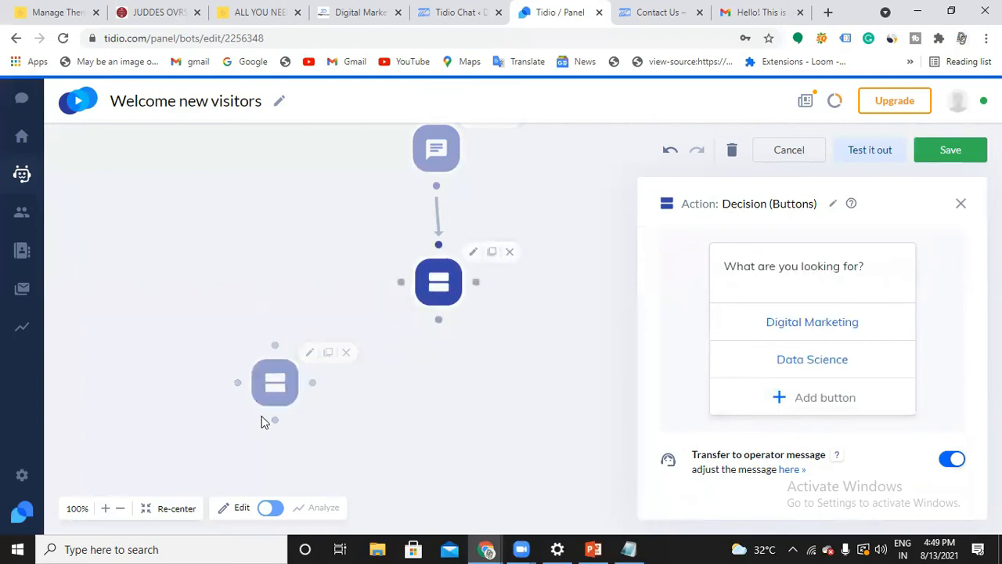
pyautogui.click(289, 379)
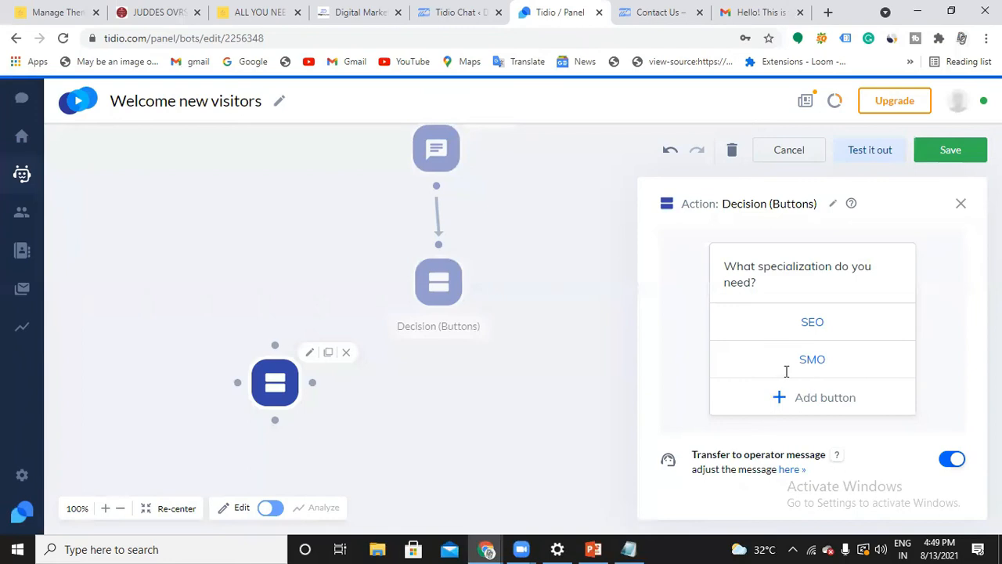
pyautogui.click(422, 290)
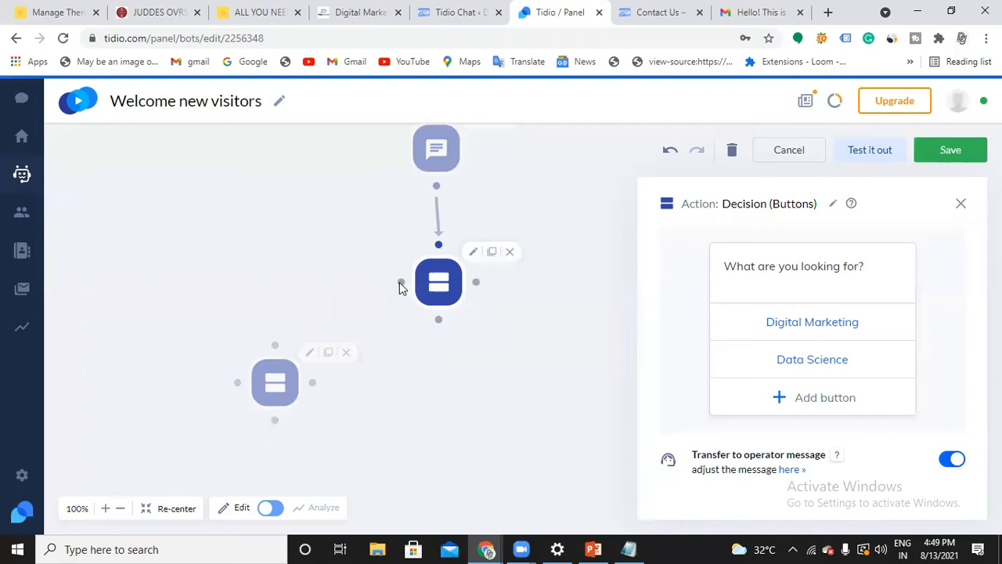
pyautogui.moveTo(400, 286); pyautogui.dragTo(275, 348)
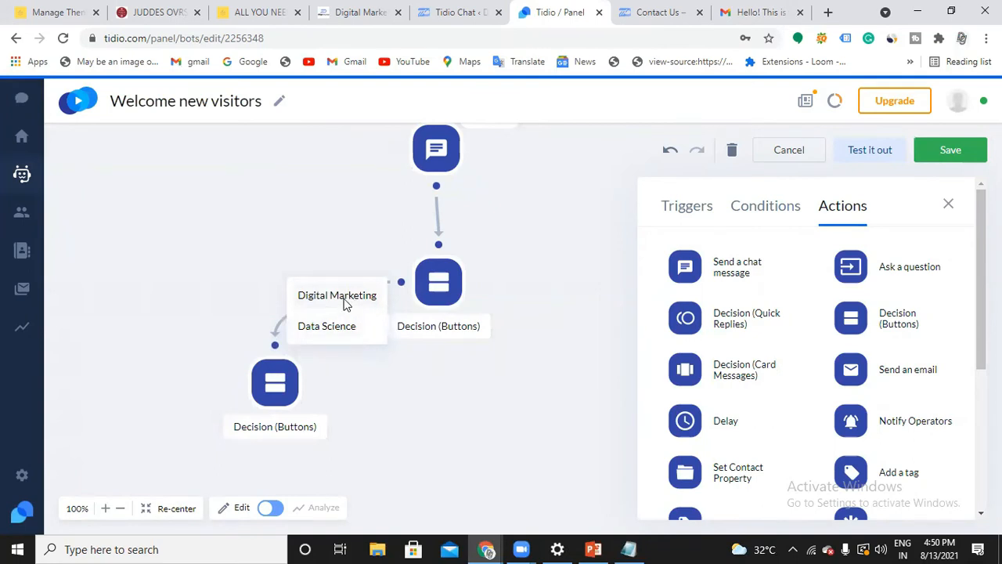
pyautogui.click(345, 304)
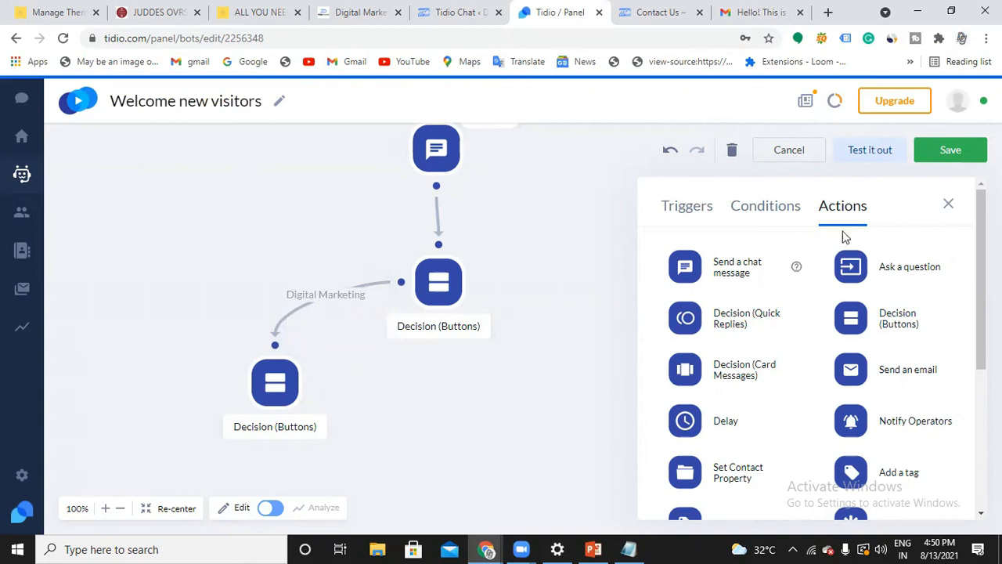
pyautogui.click(948, 207)
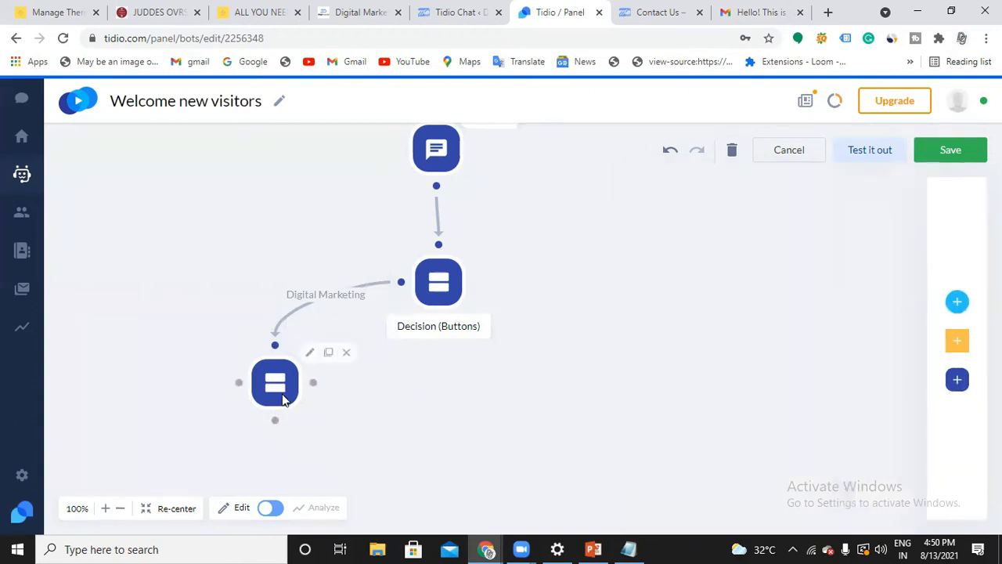
# Add an Ask a question action to the flow below the specialization decision node
pyautogui.scroll(-1, 277, 376)
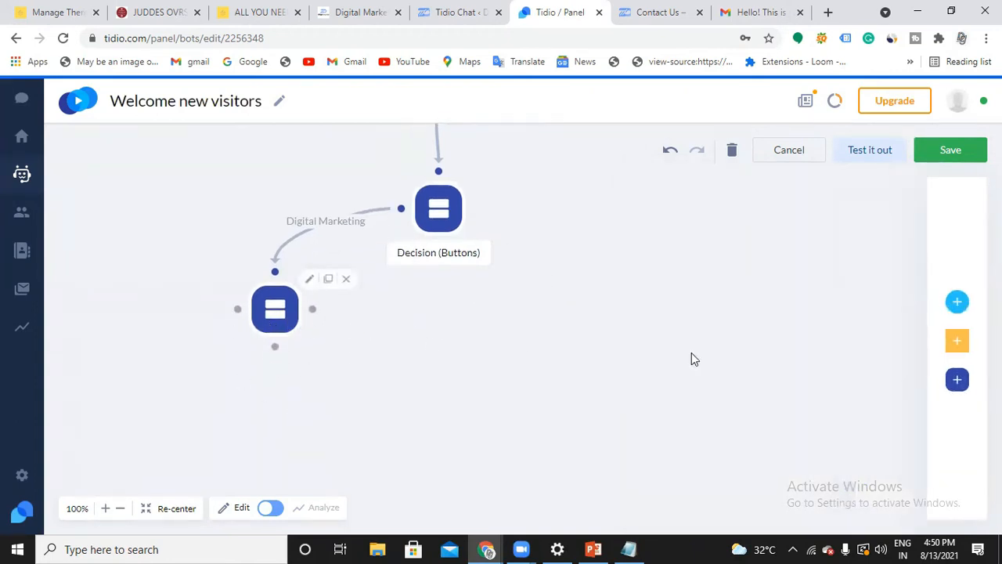
pyautogui.moveTo(877, 362)
pyautogui.click(888, 382)
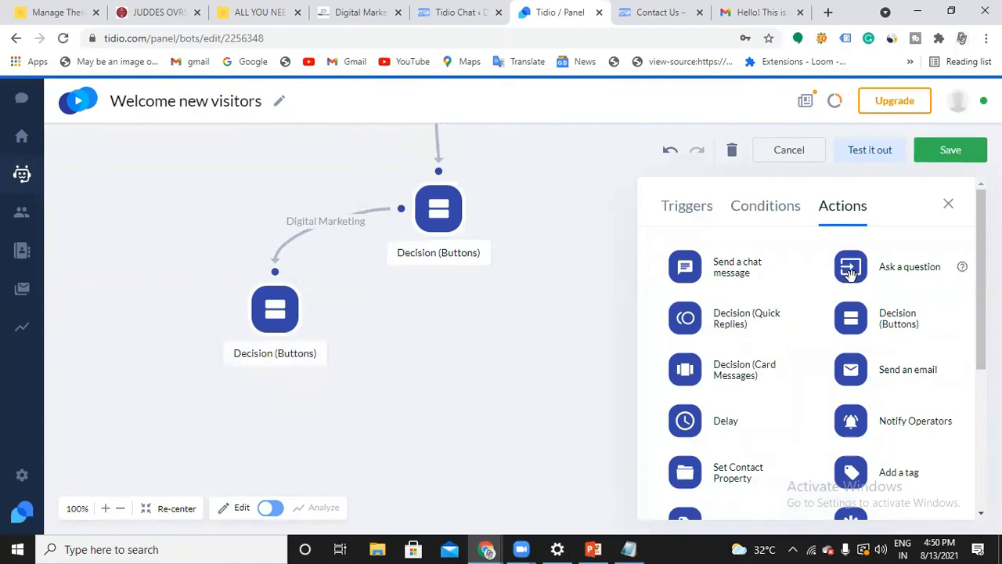
pyautogui.moveTo(851, 272); pyautogui.dragTo(280, 432)
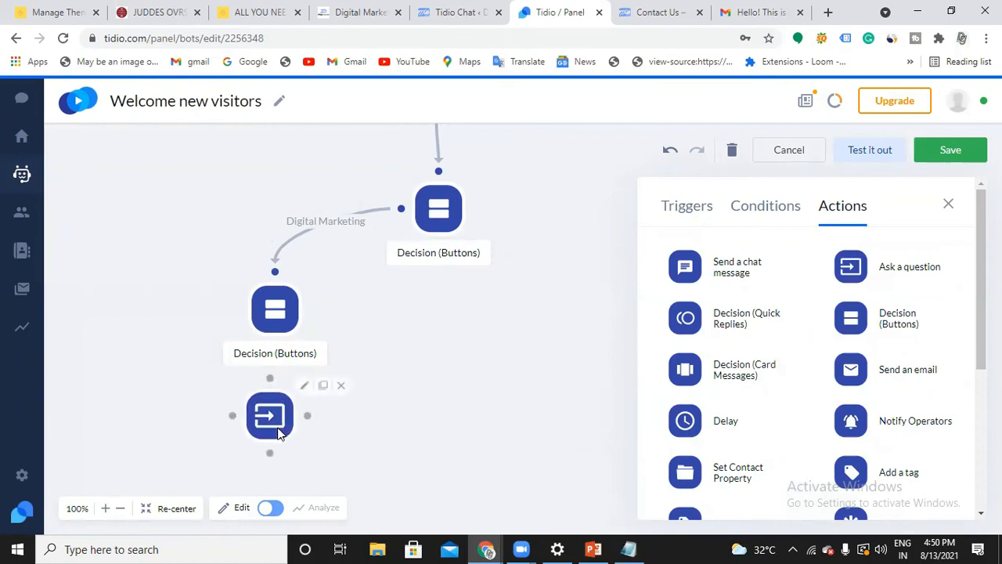
# Enter "Alright! Please Provide your contact number,will contact you shortly" as the Ask a question action's question
pyautogui.click(306, 390)
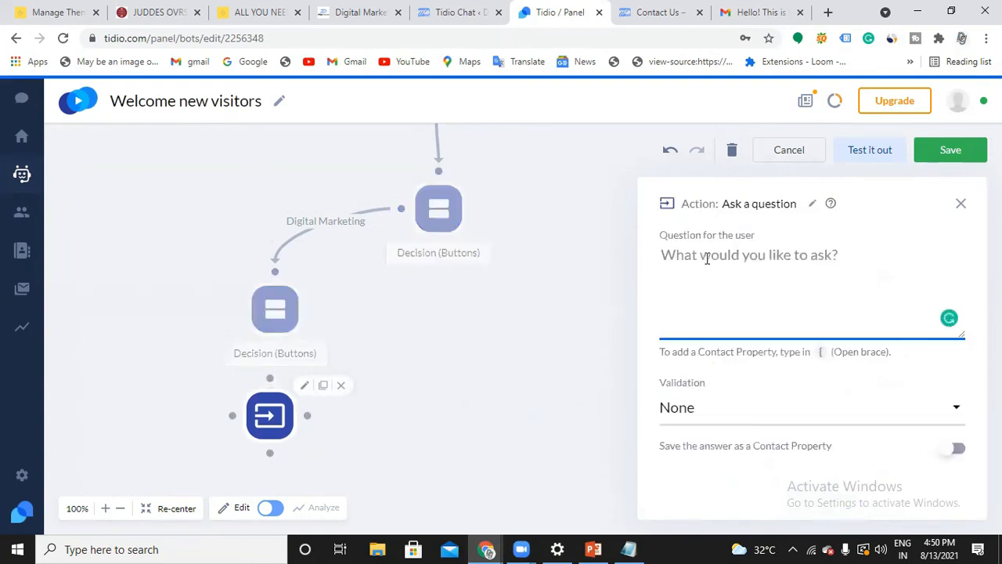
pyautogui.write('Alri')
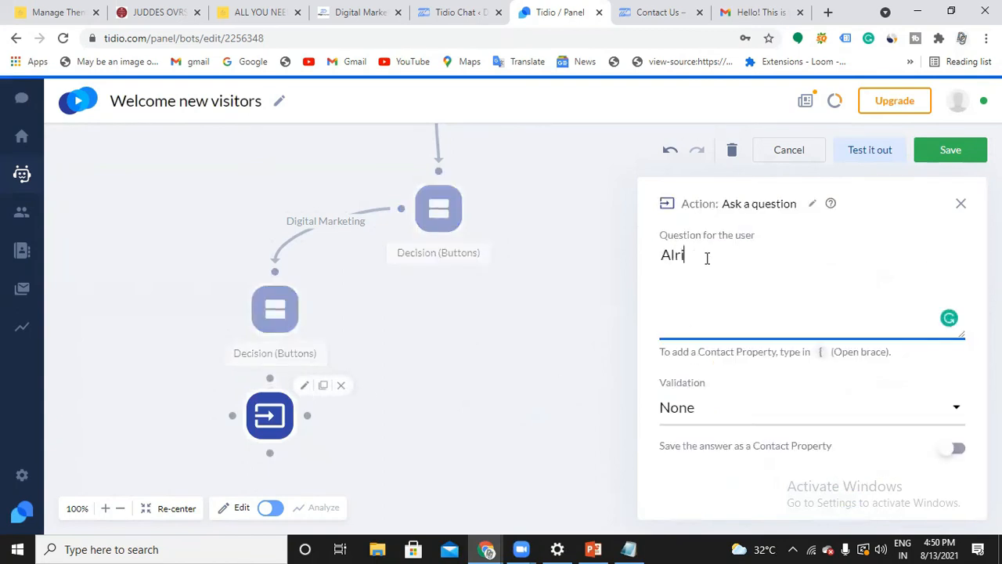
pyautogui.write('ght Please Provide')
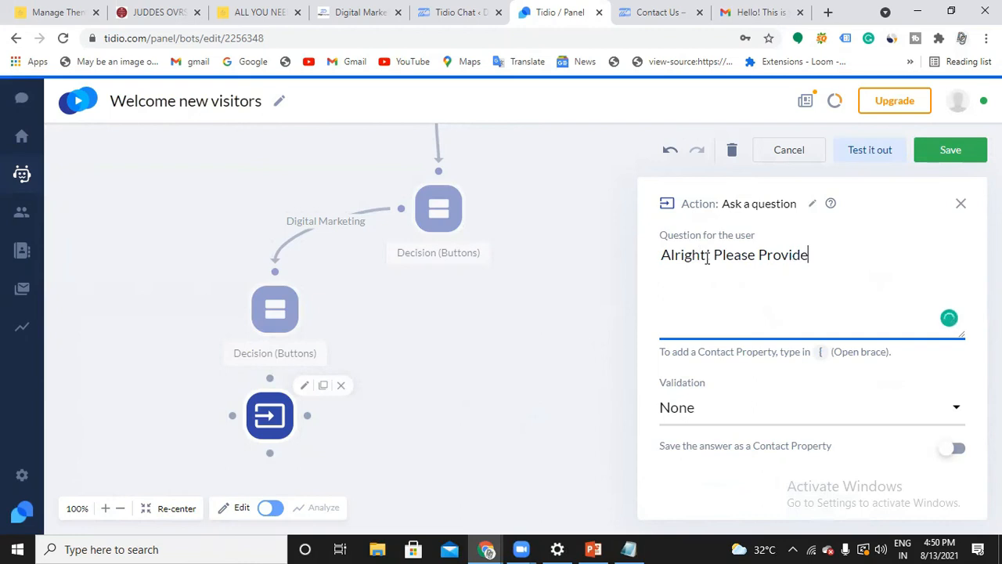
pyautogui.write(' your contact number,')
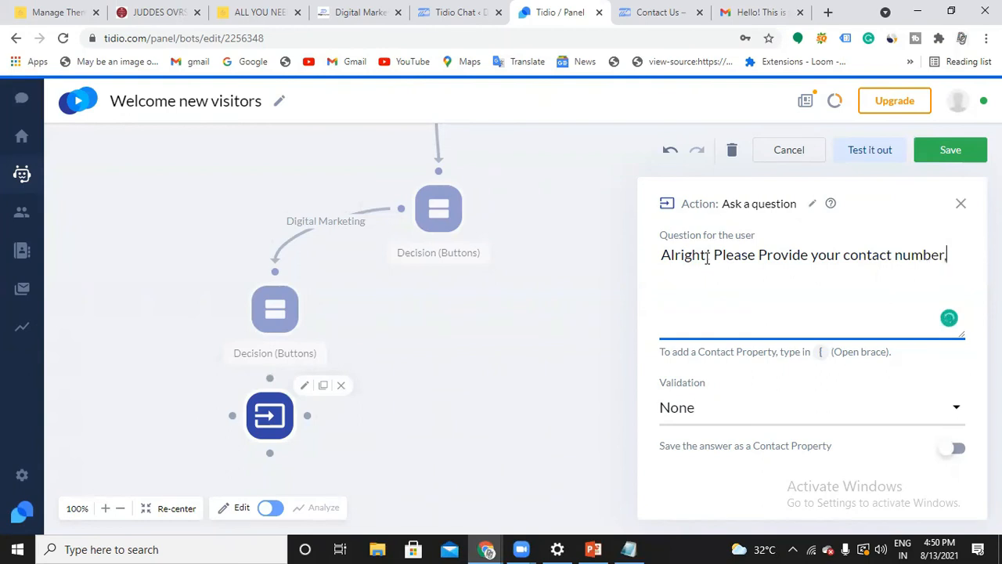
pyautogui.write('will con')
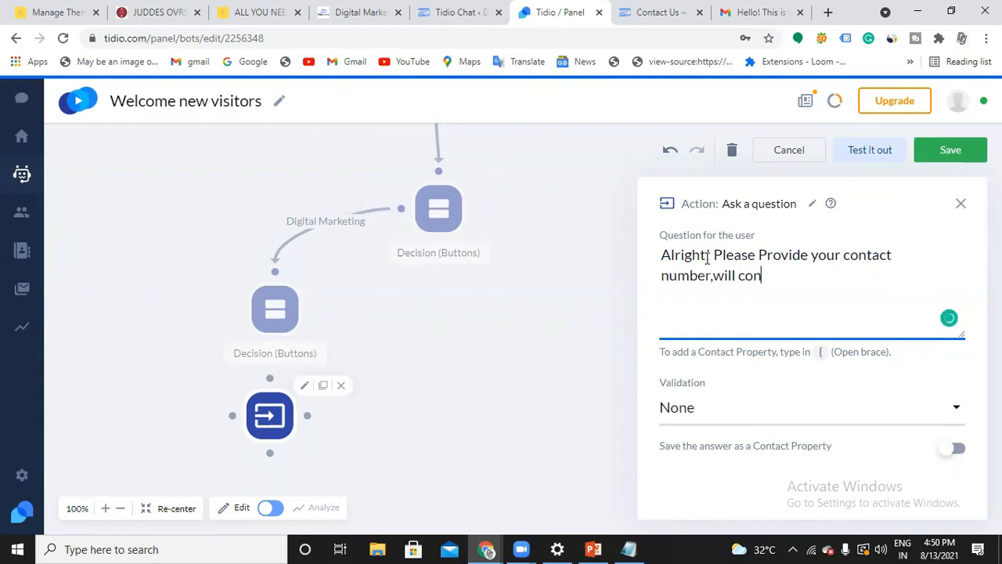
pyautogui.write('tctct youb s')
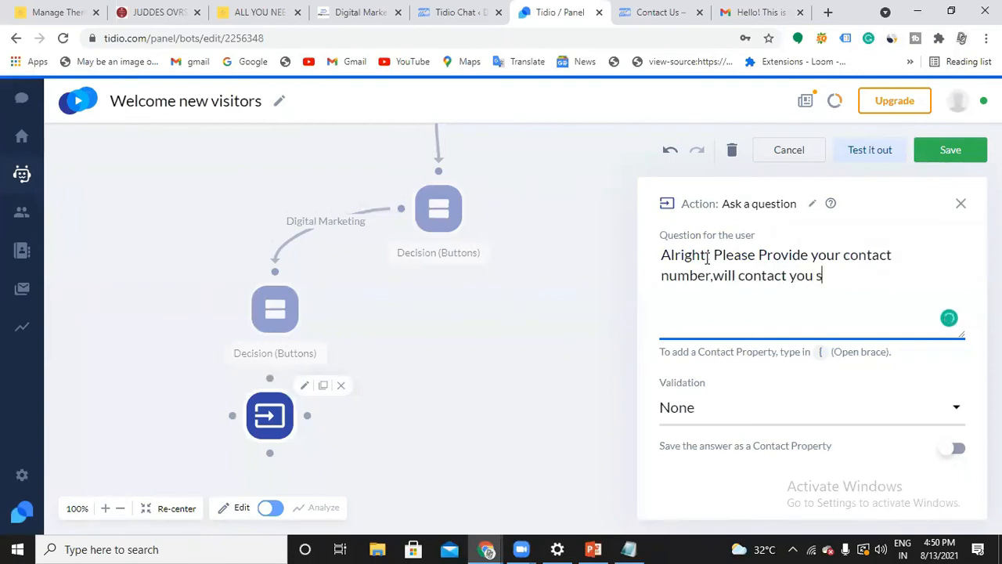
pyautogui.write('hortly')
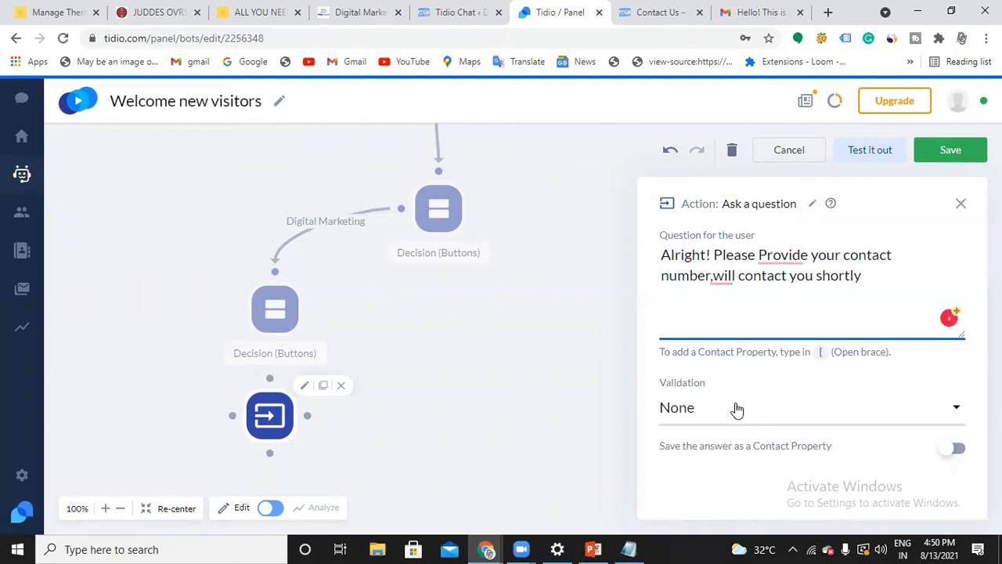
# Apply the writing corrections so the question reads "Alright! Please provide your contact number, will contact you shortly"
pyautogui.click(781, 258)
pyautogui.click(787, 286)
pyautogui.click(726, 274)
pyautogui.click(781, 286)
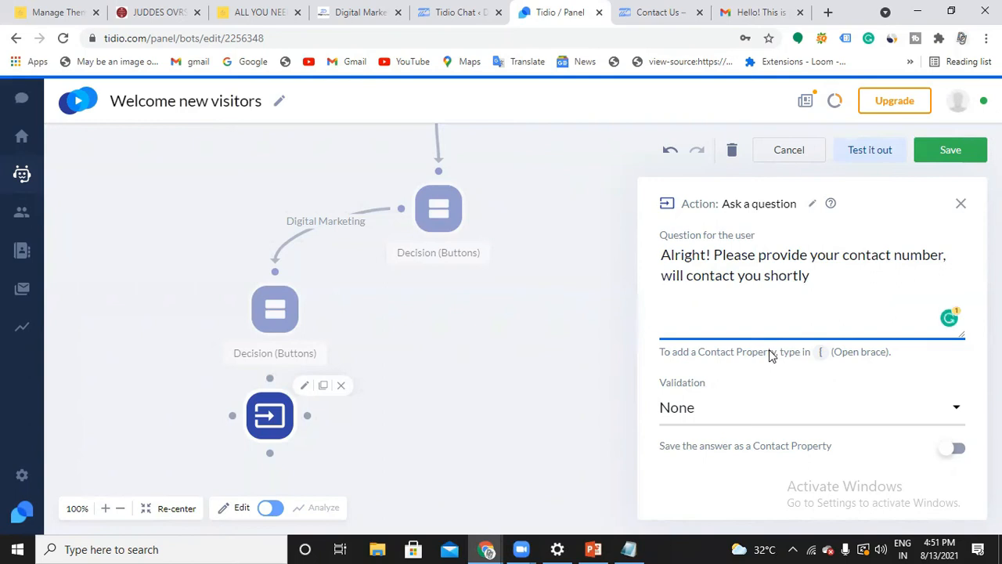
# Set the question's answer validation to Number and check its error message
pyautogui.click(781, 415)
pyautogui.scroll(-1, 775, 427)
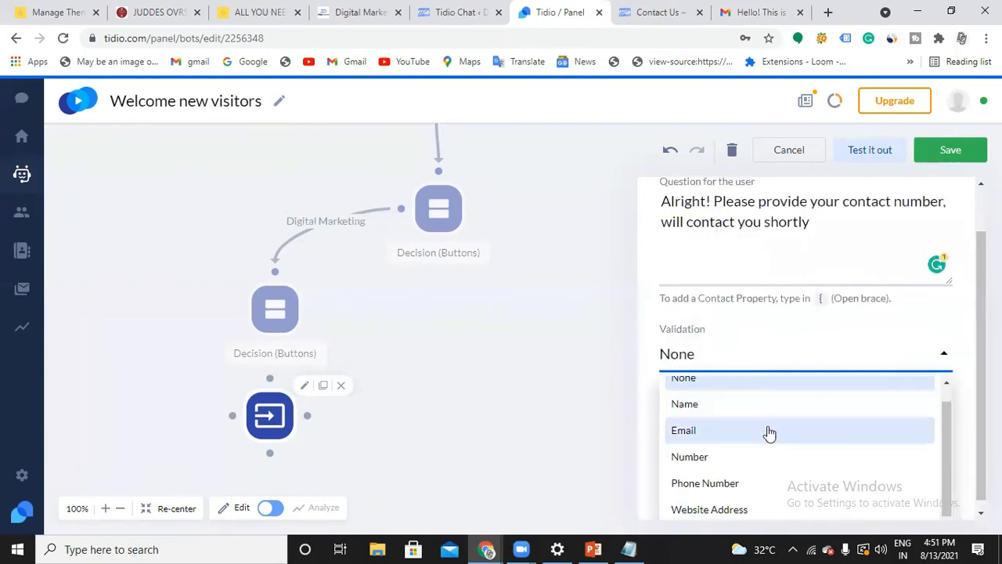
pyautogui.click(714, 458)
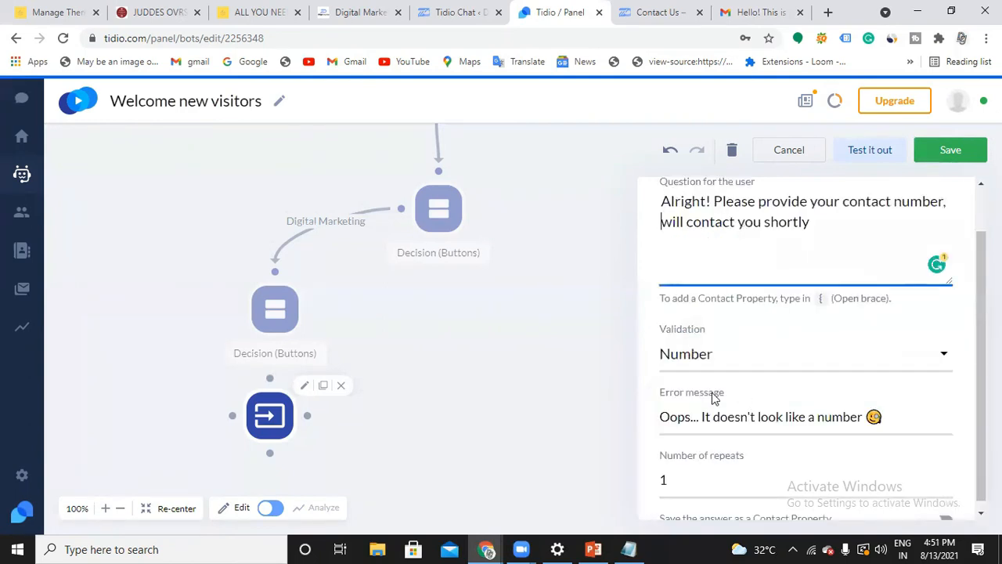
pyautogui.scroll(-1, 697, 400)
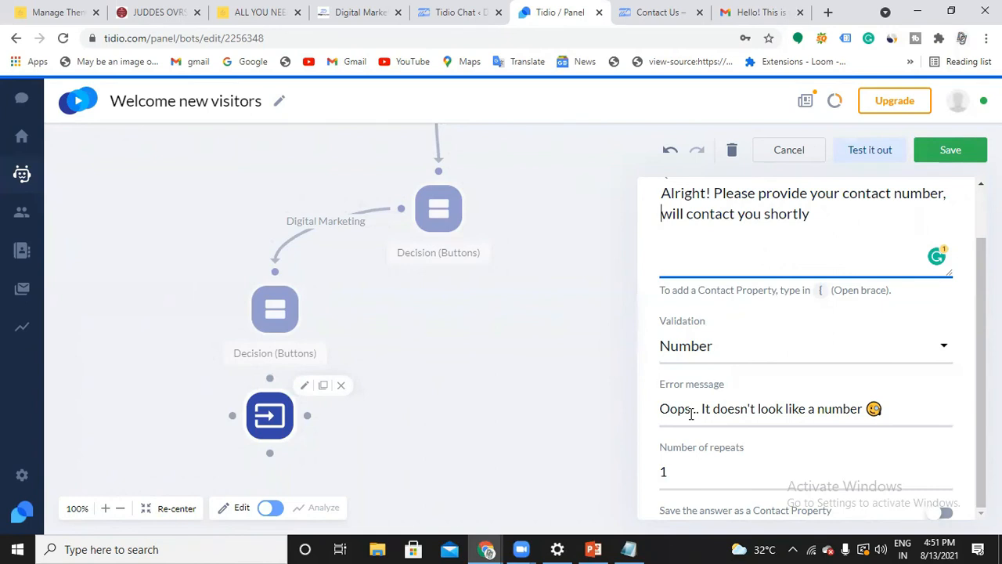
pyautogui.moveTo(660, 408); pyautogui.dragTo(801, 408)
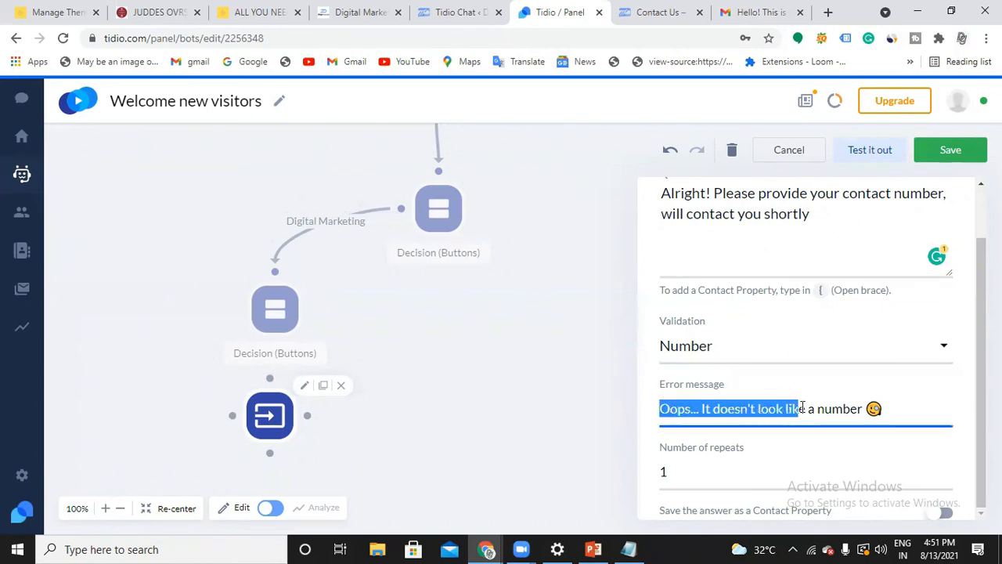
pyautogui.click(826, 412)
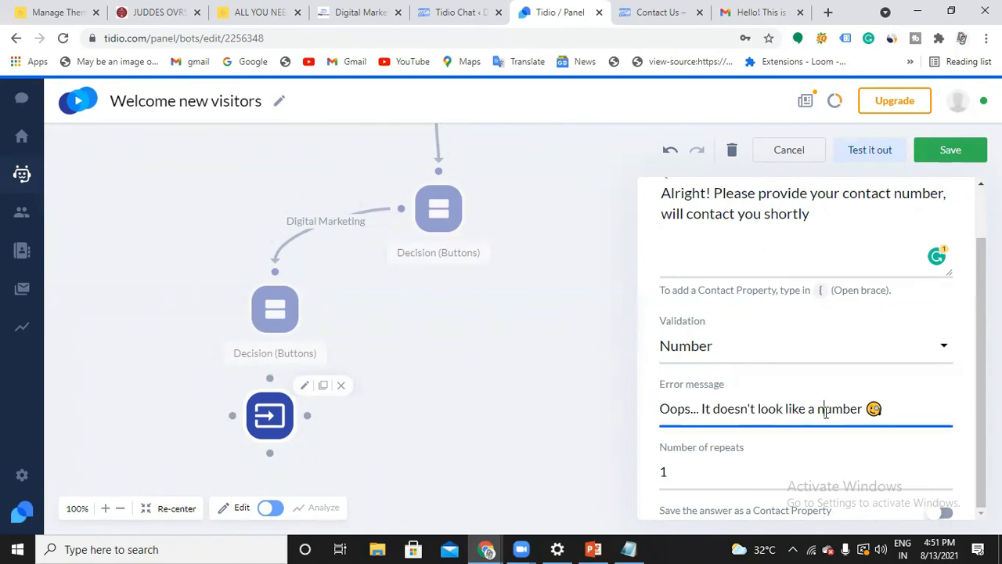
# Close the question settings and link both the SEO and SMO outputs of the specialization decision node to the Ask a question action
pyautogui.scroll(1, 826, 411)
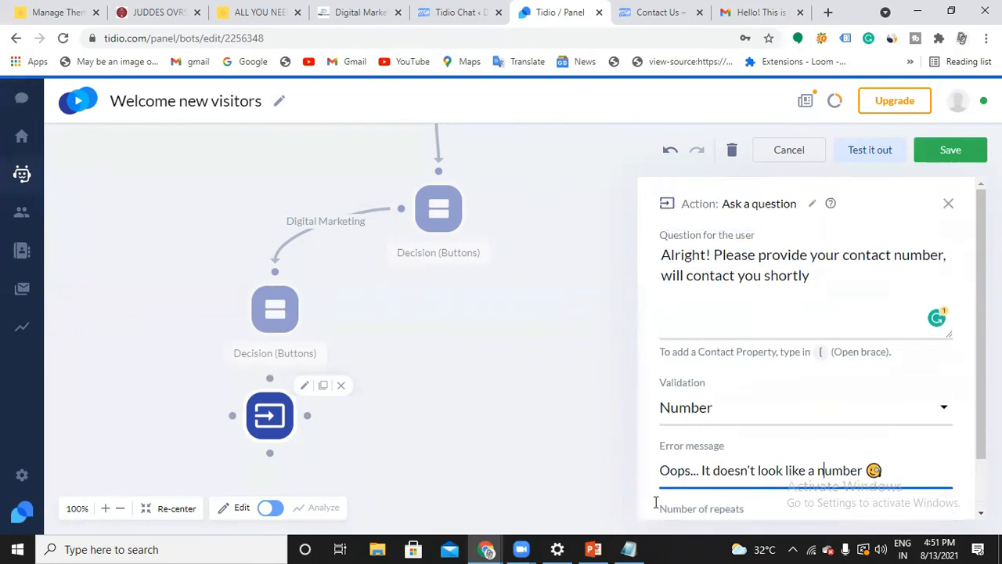
pyautogui.click(948, 203)
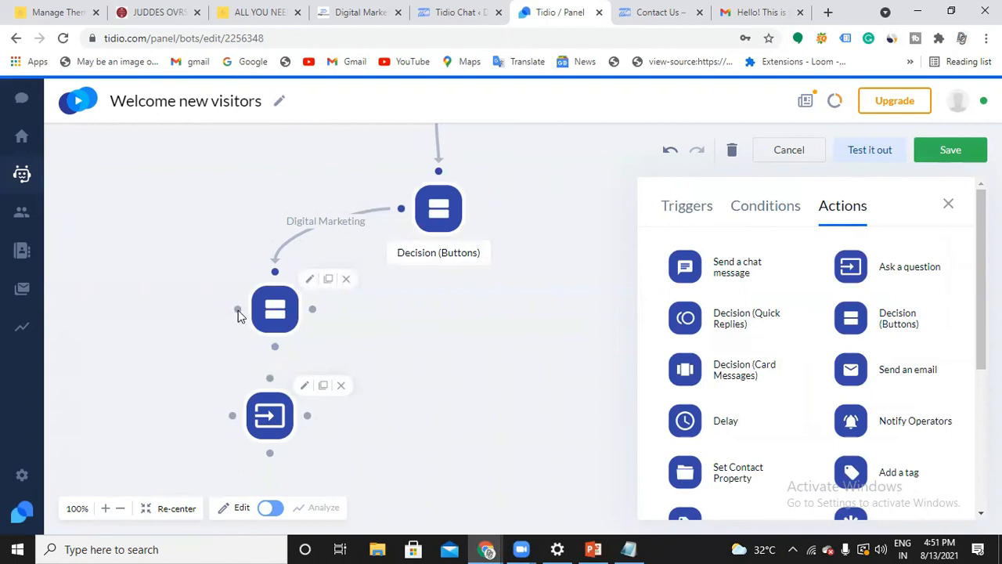
pyautogui.moveTo(239, 313); pyautogui.dragTo(261, 381)
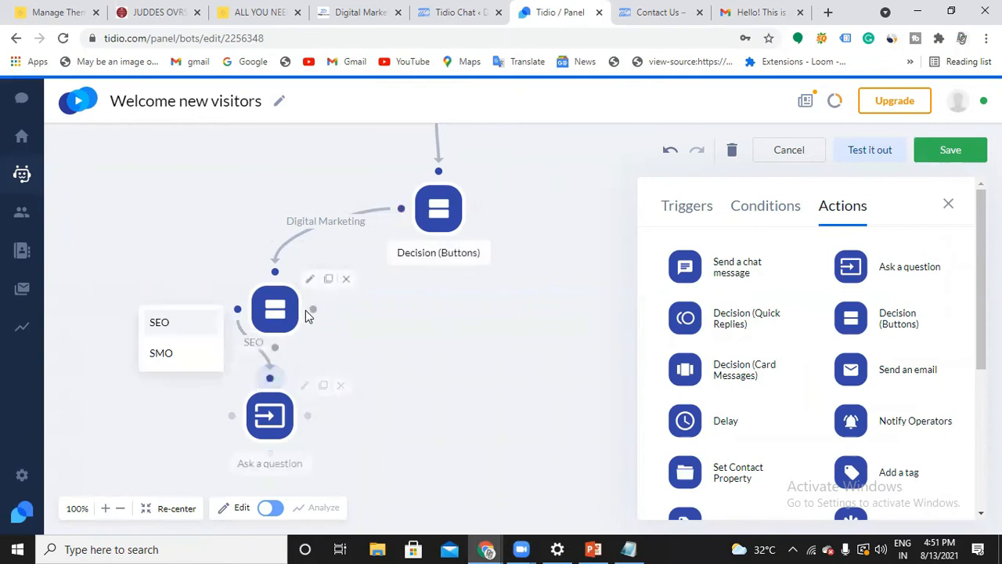
pyautogui.moveTo(313, 310); pyautogui.dragTo(291, 373)
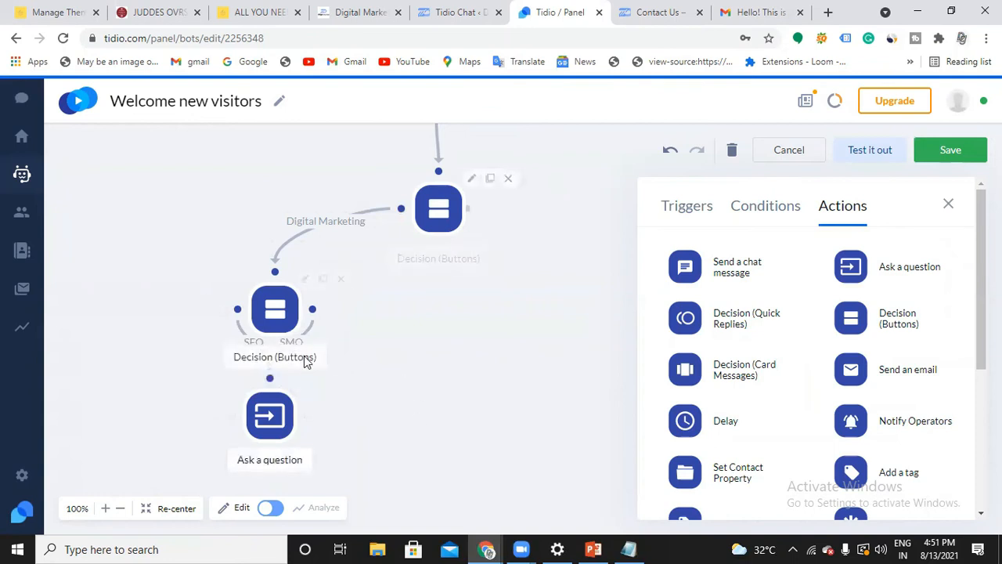
# Add a Send a chat message action to the flow directly below the Ask a question node
pyautogui.scroll(-1, 302, 357)
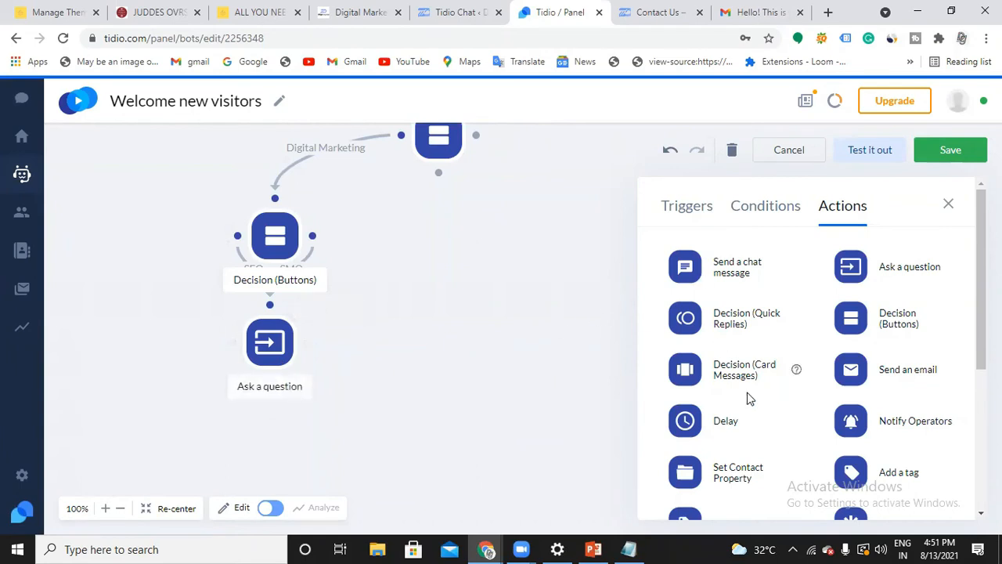
pyautogui.scroll(-2, 747, 396)
pyautogui.scroll(2, 747, 376)
pyautogui.moveTo(699, 263); pyautogui.dragTo(285, 445)
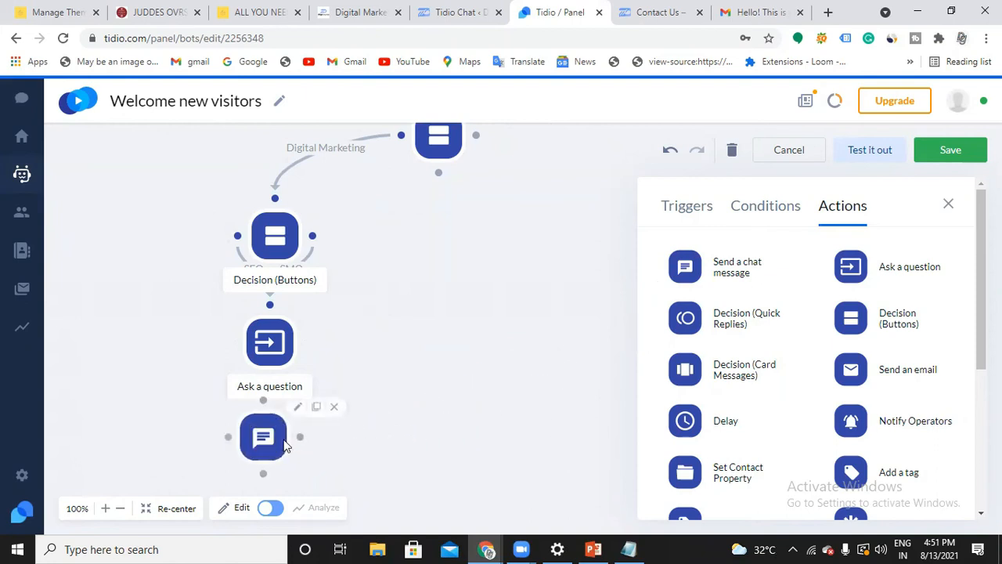
# Enter "Thank you for reaching, will get back to you shortly" as the new chat message action's text
pyautogui.click(298, 407)
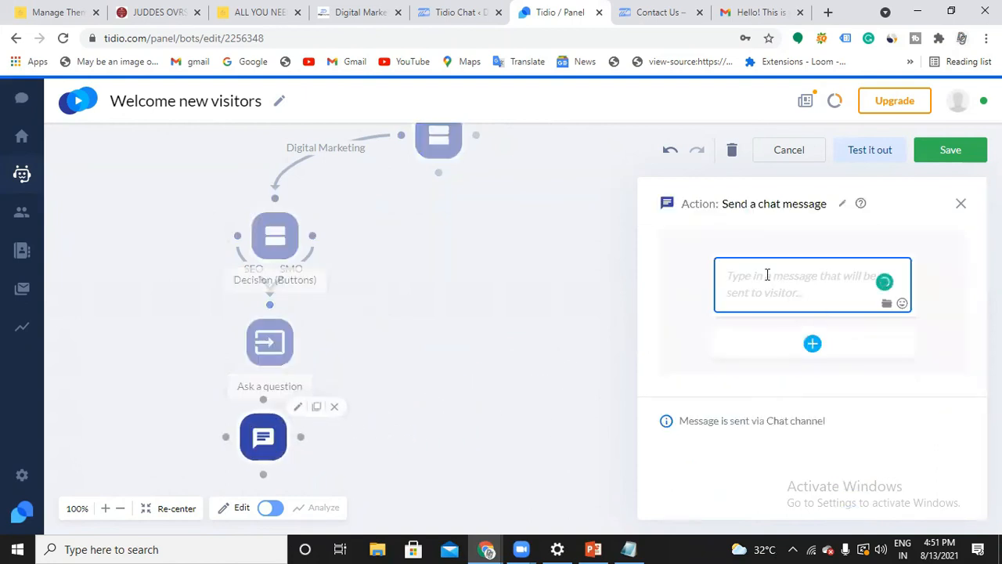
pyautogui.write('Thank you f')
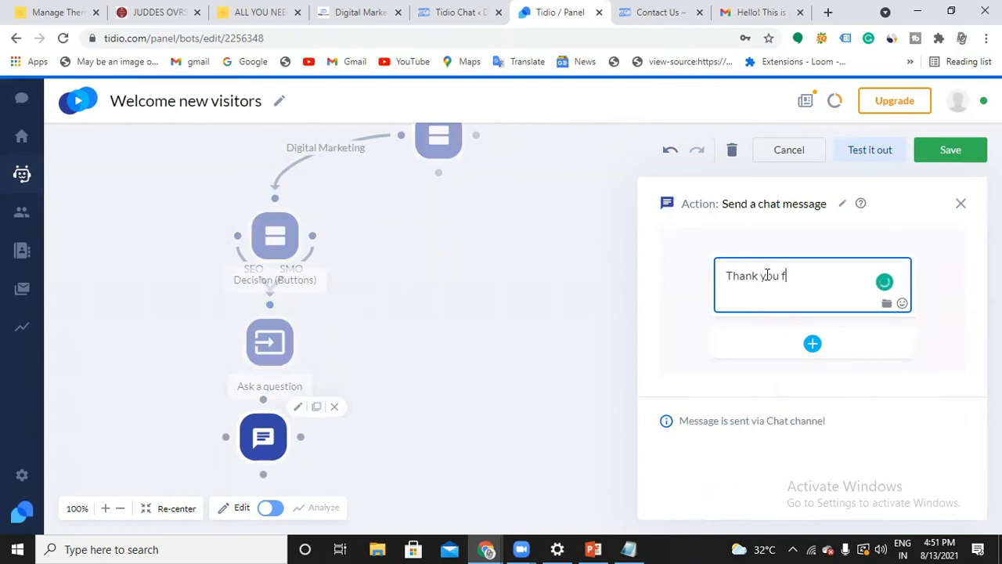
pyautogui.write('or reaching')
pyautogui.press('BackSpace')
pyautogui.press('BackSpace')
pyautogui.write('will get ')
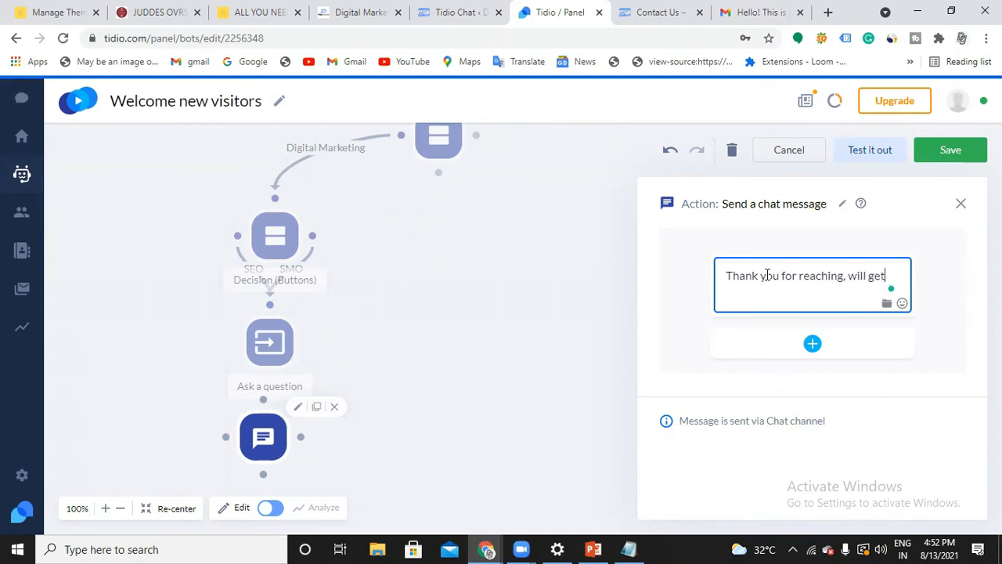
pyautogui.write('back to you shortly')
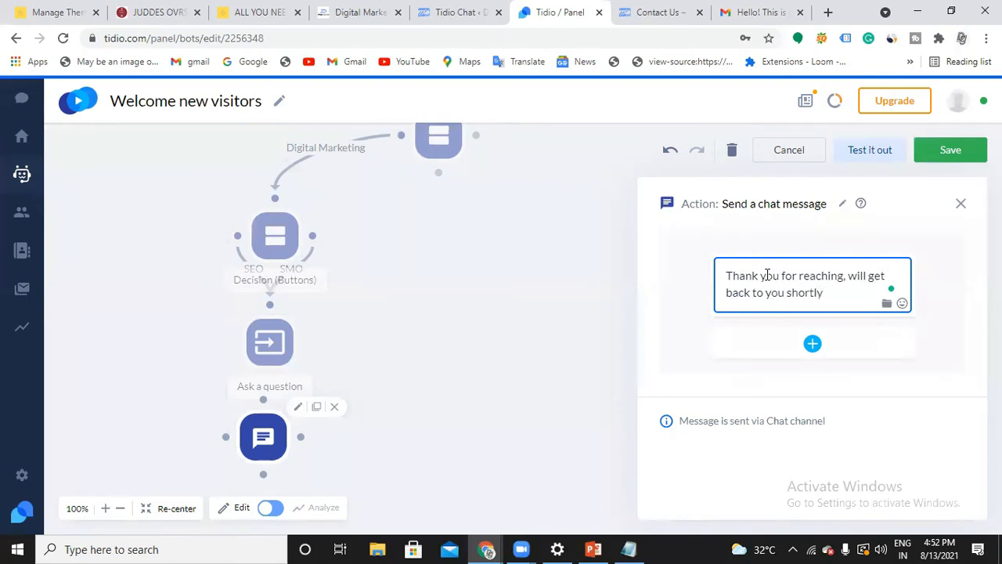
pyautogui.click(418, 423)
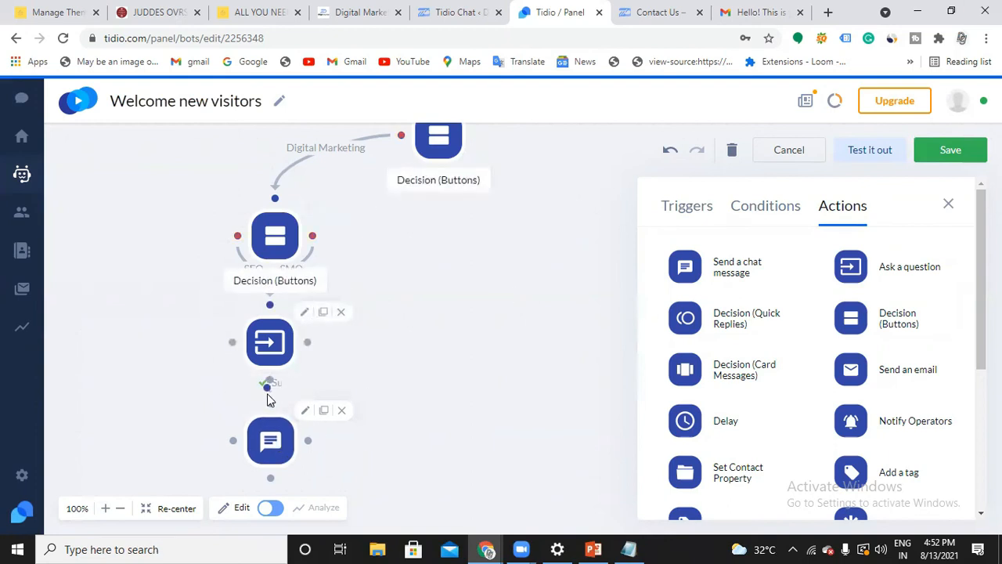
# Connect the Ask a question node to the closing chat message through its Success outcome
pyautogui.click(270, 383)
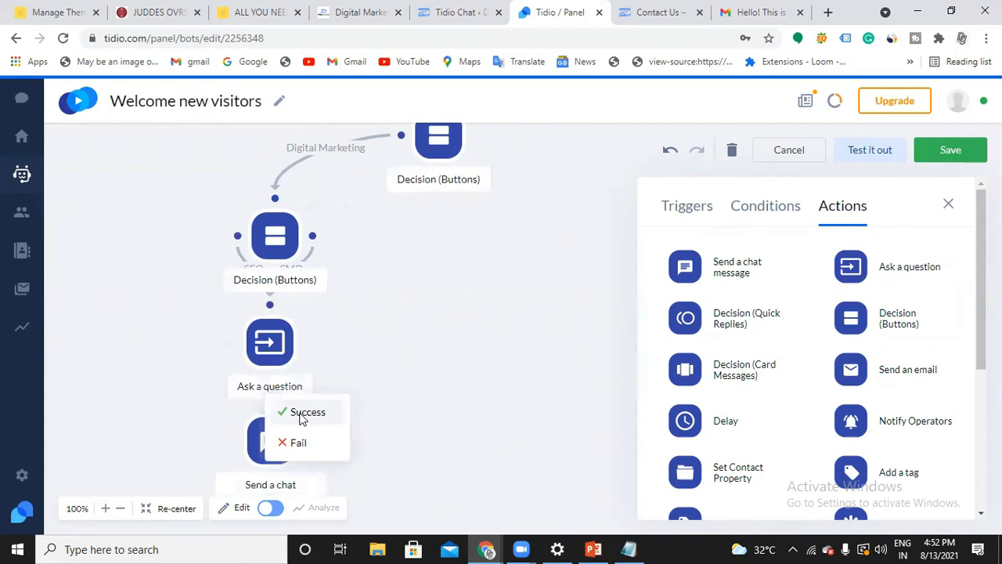
pyautogui.click(303, 413)
pyautogui.click(949, 206)
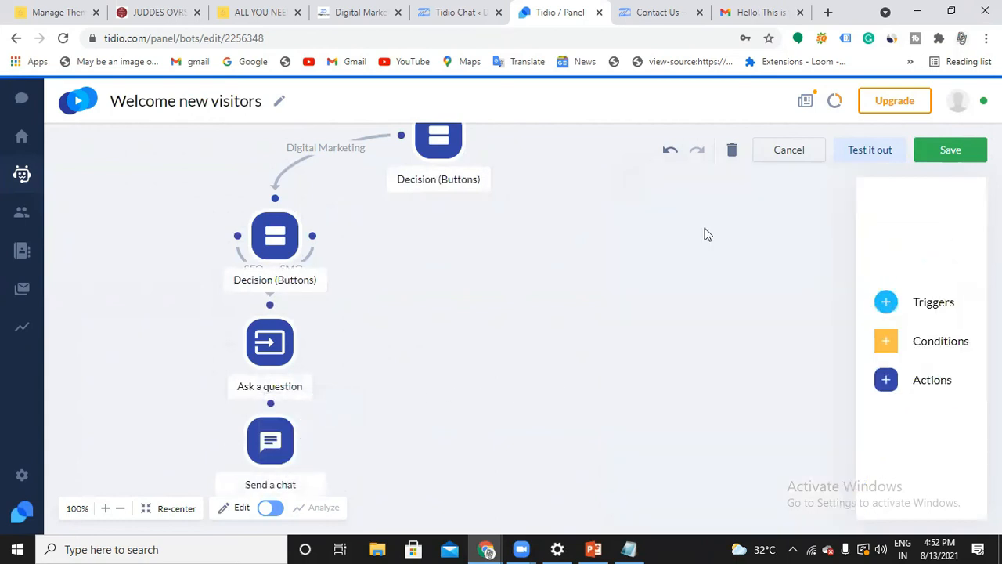
# Add another Decision (Buttons) action to the flow, below and to the right of the first decision node
pyautogui.scroll(2, 259, 275)
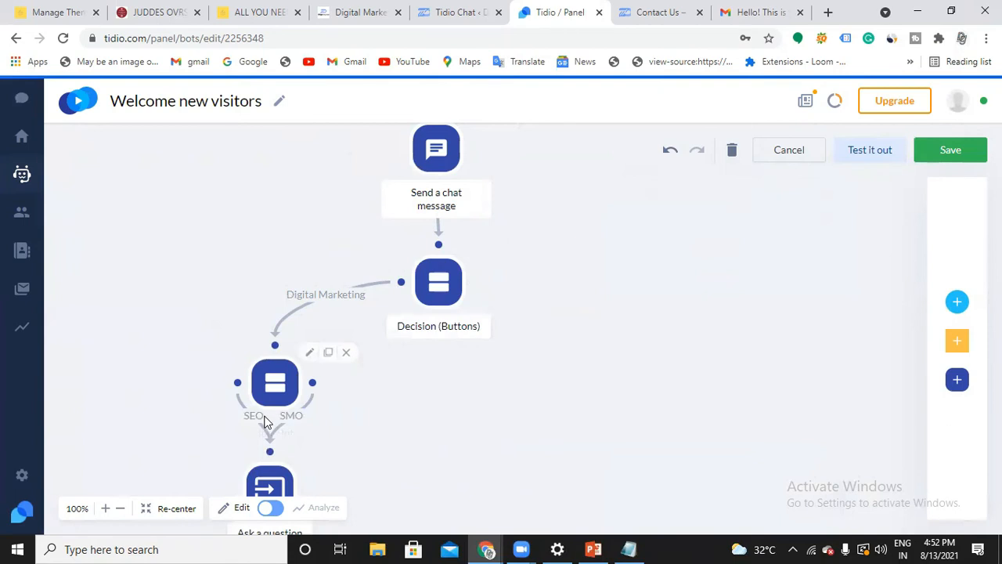
pyautogui.scroll(-1, 283, 430)
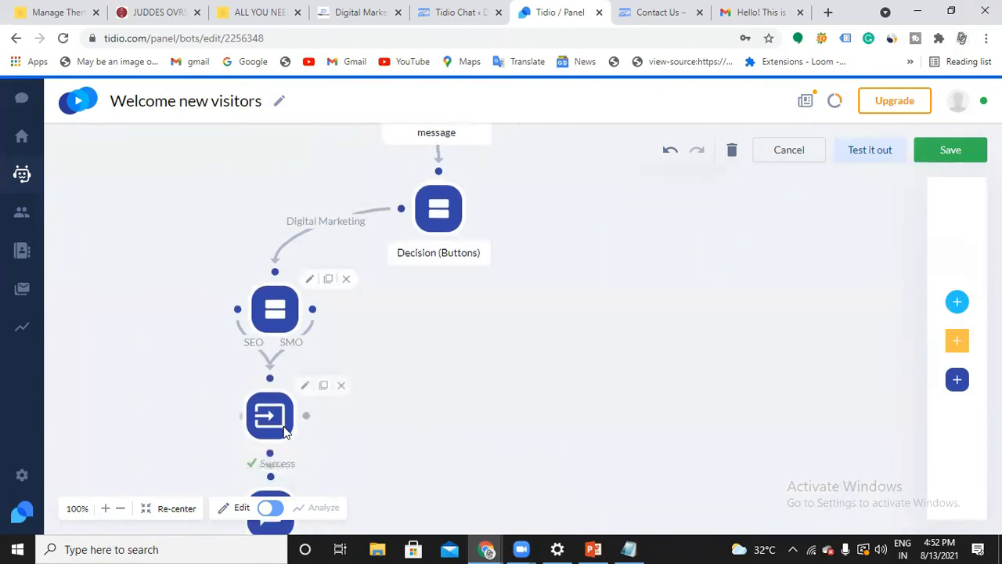
pyautogui.scroll(-1, 284, 430)
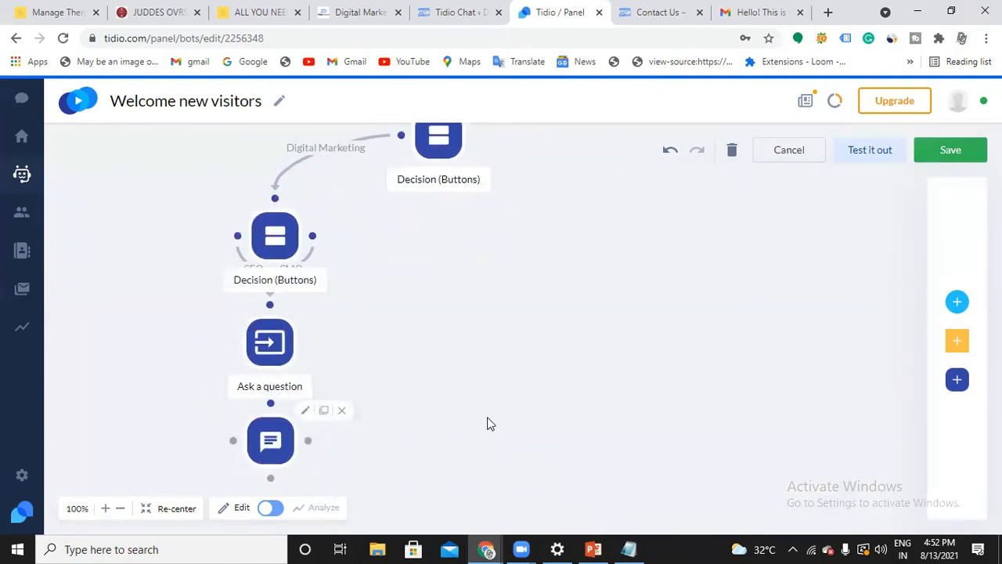
pyautogui.scroll(2, 487, 423)
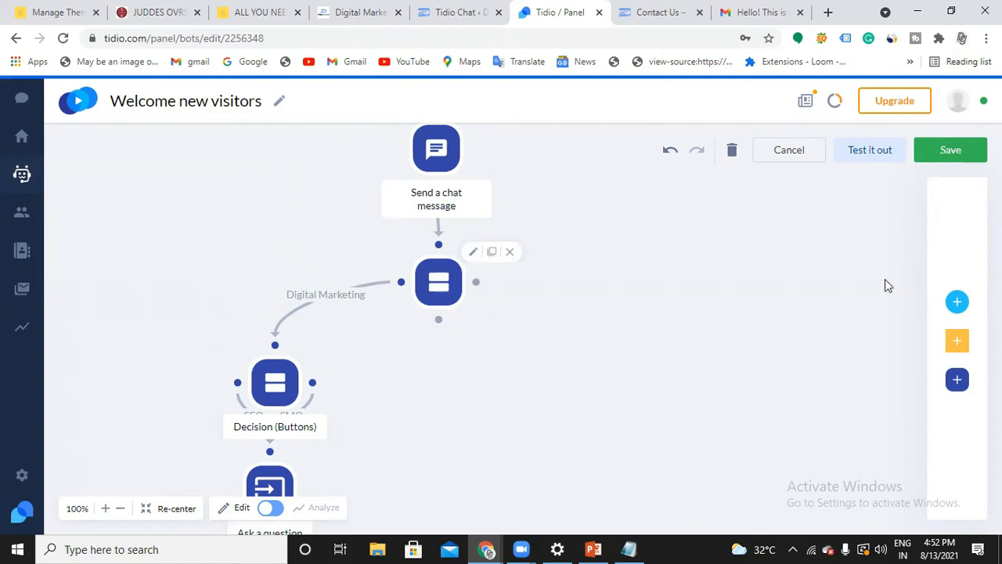
pyautogui.click(927, 374)
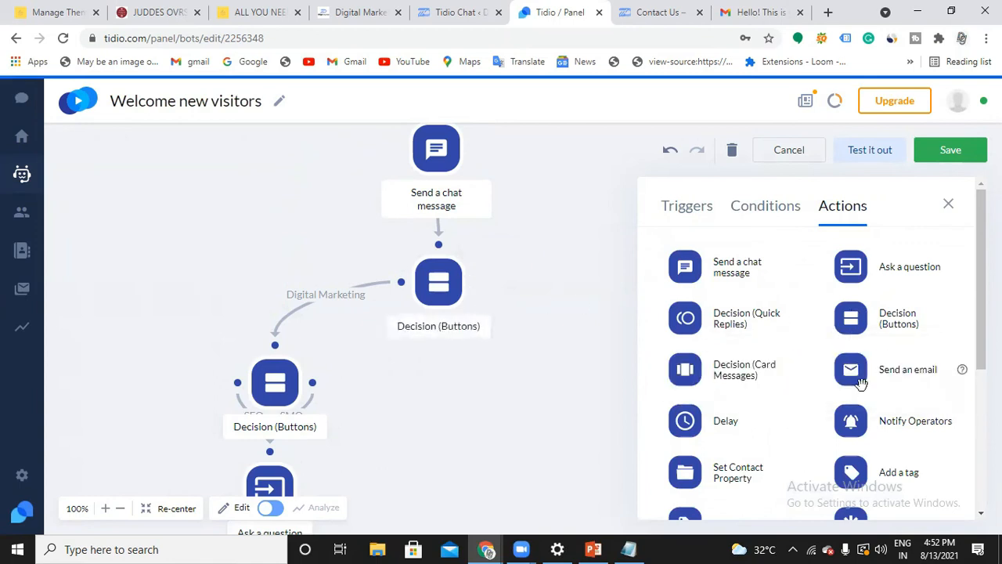
pyautogui.moveTo(860, 325); pyautogui.dragTo(595, 378)
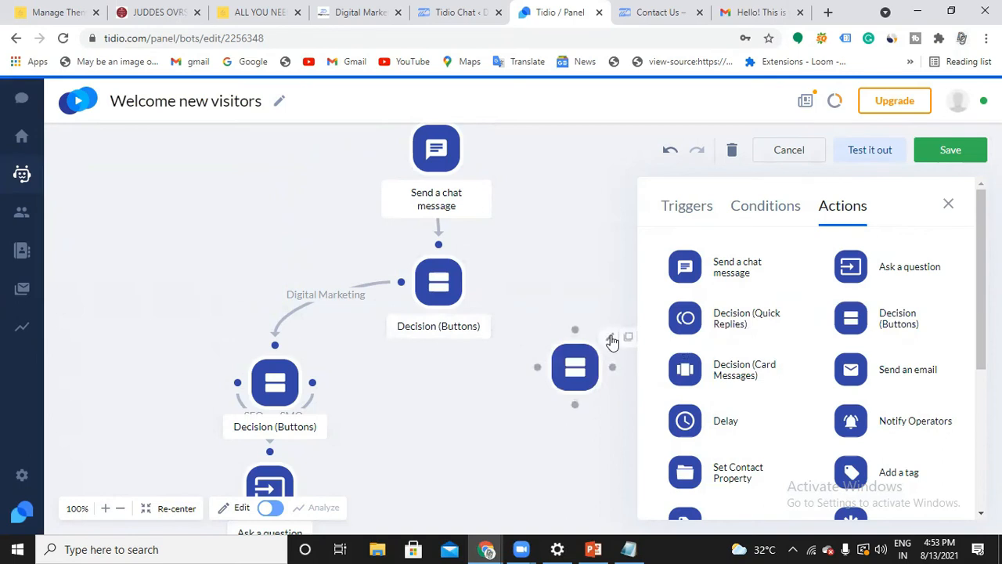
# Enter "Which Training Mode you want?" as the new decision node's message
pyautogui.click(611, 341)
pyautogui.click(827, 273)
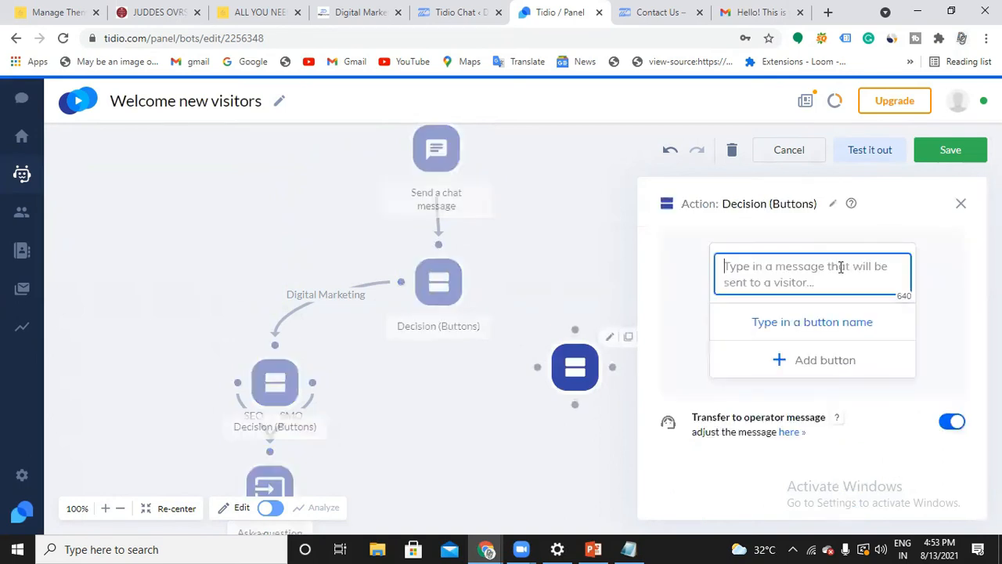
pyautogui.write('Which Train')
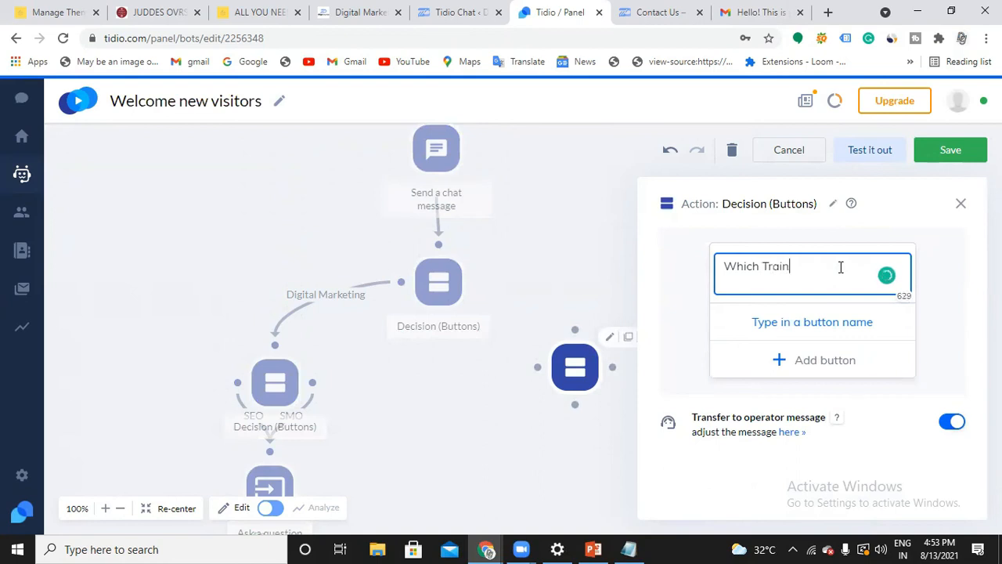
pyautogui.write('ing Mode ')
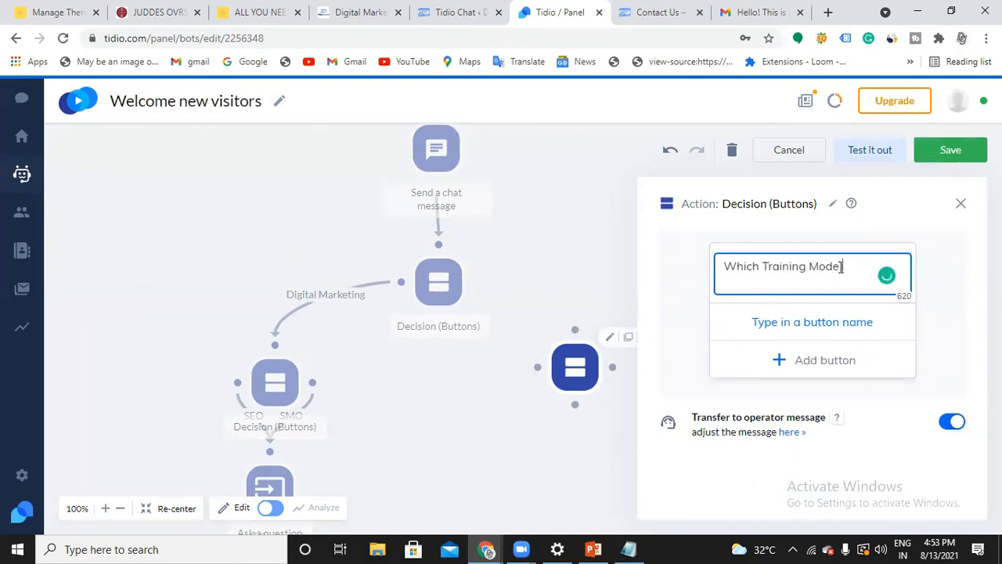
pyautogui.write('you want?')
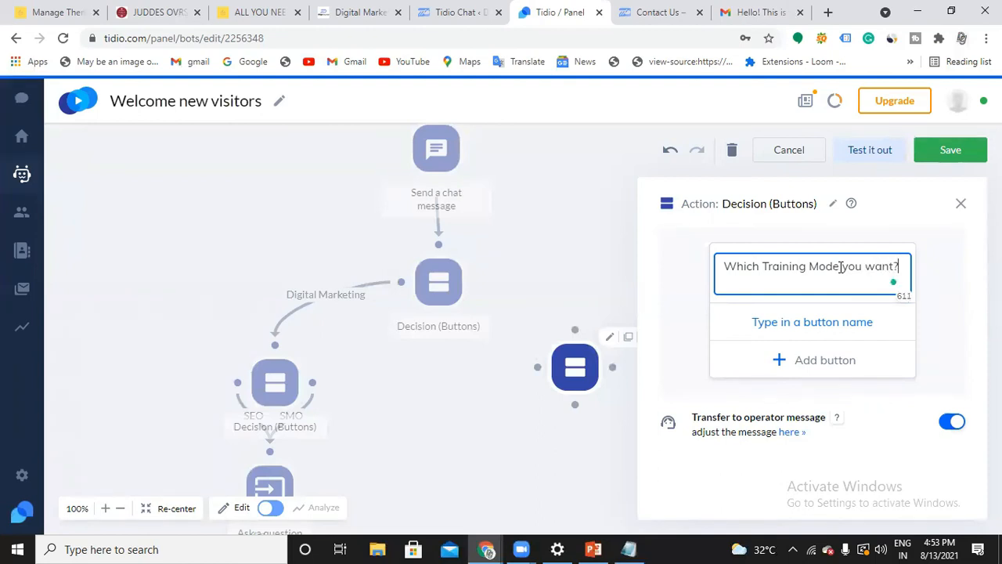
# Name the first button Online and apply the grammar correction so the message reads "Which Training Mode do you want?"
pyautogui.click(822, 323)
pyautogui.write('Online')
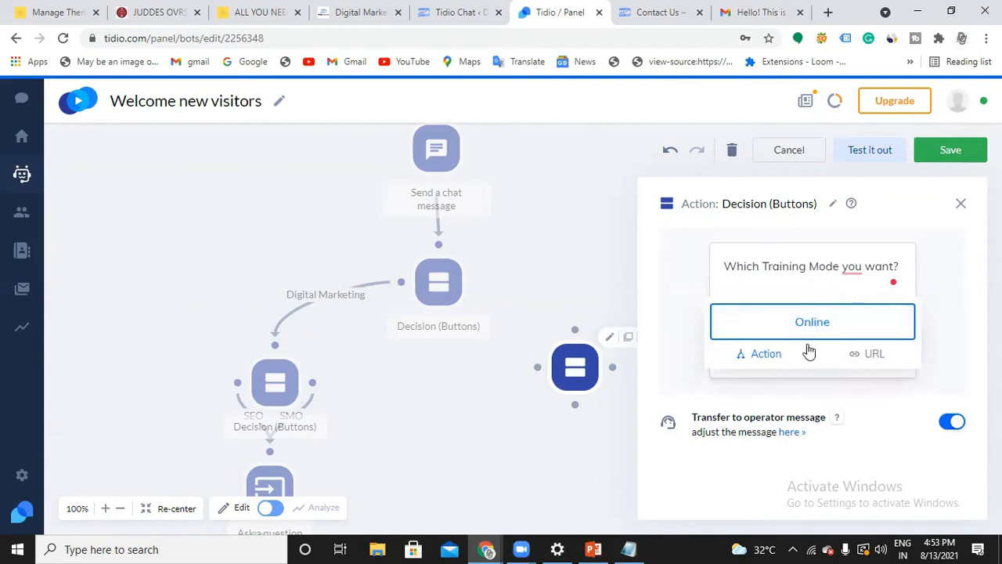
pyautogui.click(852, 276)
pyautogui.moveTo(851, 270)
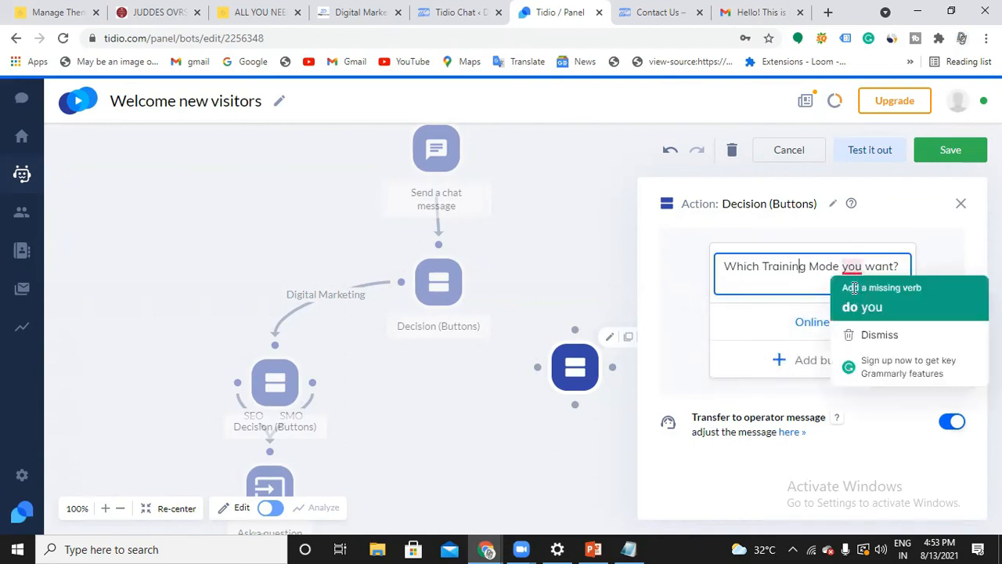
pyautogui.click(861, 307)
# Add a second button named Offline to the training mode decision
pyautogui.click(828, 361)
pyautogui.write('Offline')
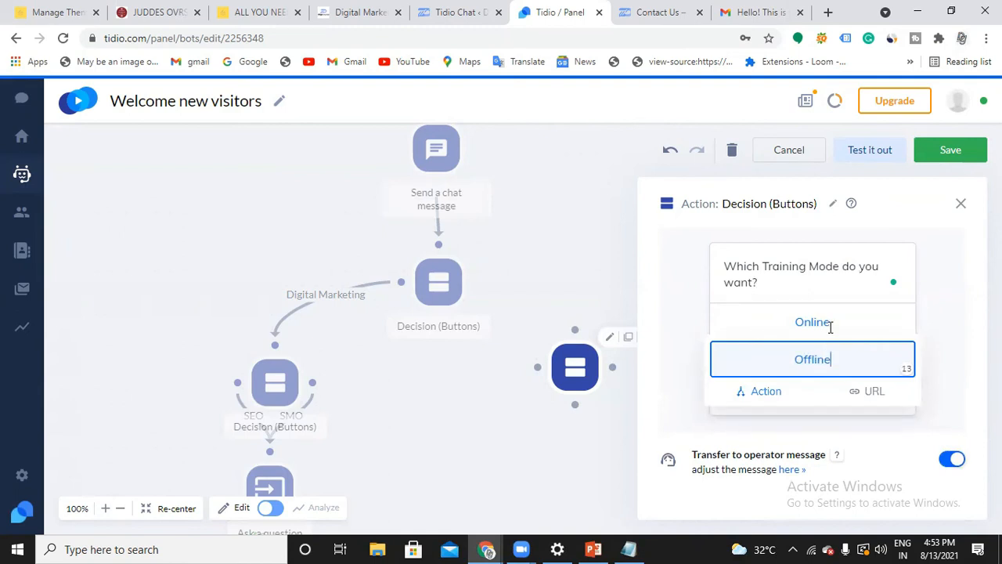
pyautogui.click(830, 327)
pyautogui.click(766, 285)
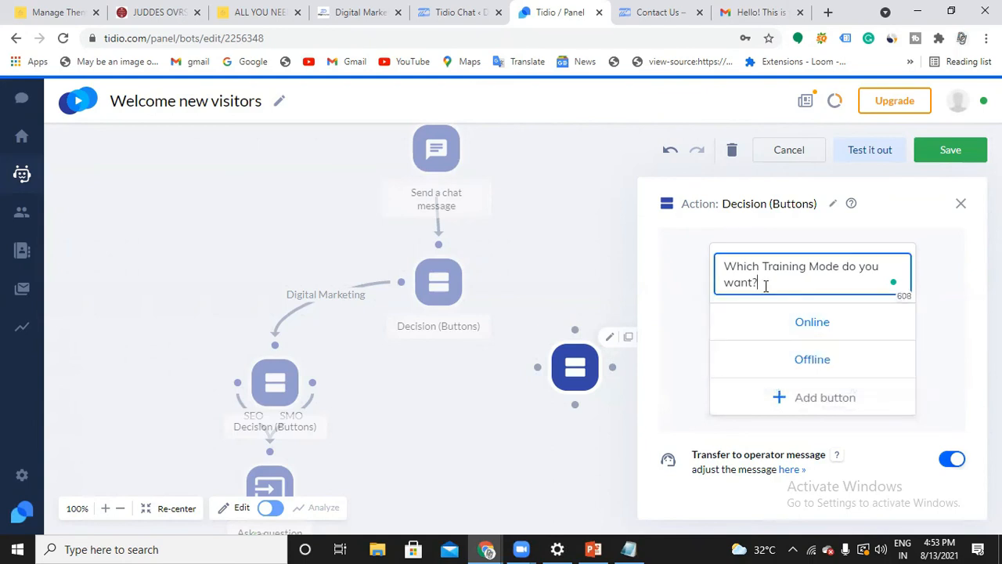
# Link the first decision node's Data Science output to the training mode decision node
pyautogui.click(475, 285)
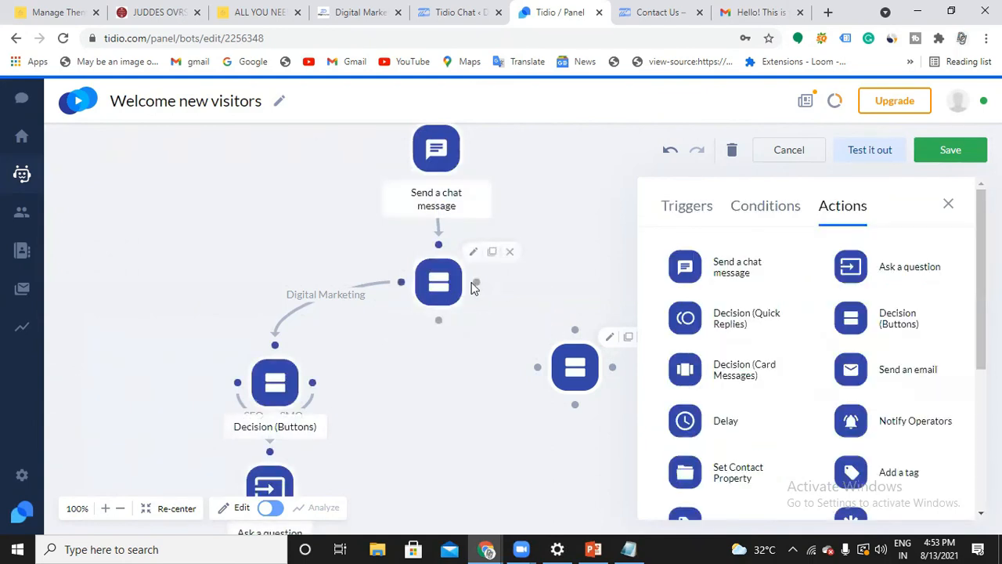
pyautogui.moveTo(476, 286); pyautogui.dragTo(579, 330)
# Add an Ask a question action below the training mode decision with the question "Please Provide your Email Address"
pyautogui.scroll(-1, 588, 271)
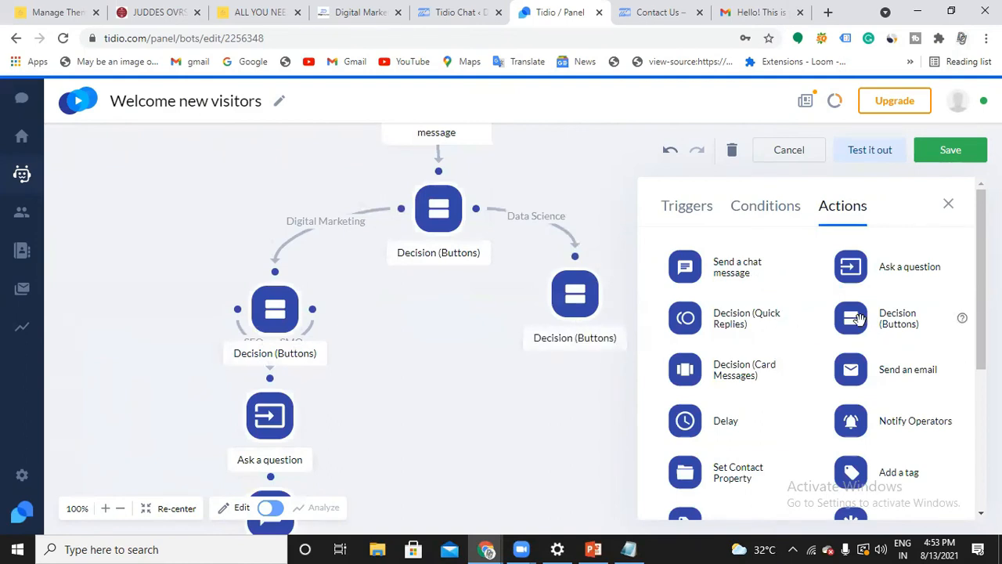
pyautogui.moveTo(850, 266); pyautogui.dragTo(576, 422)
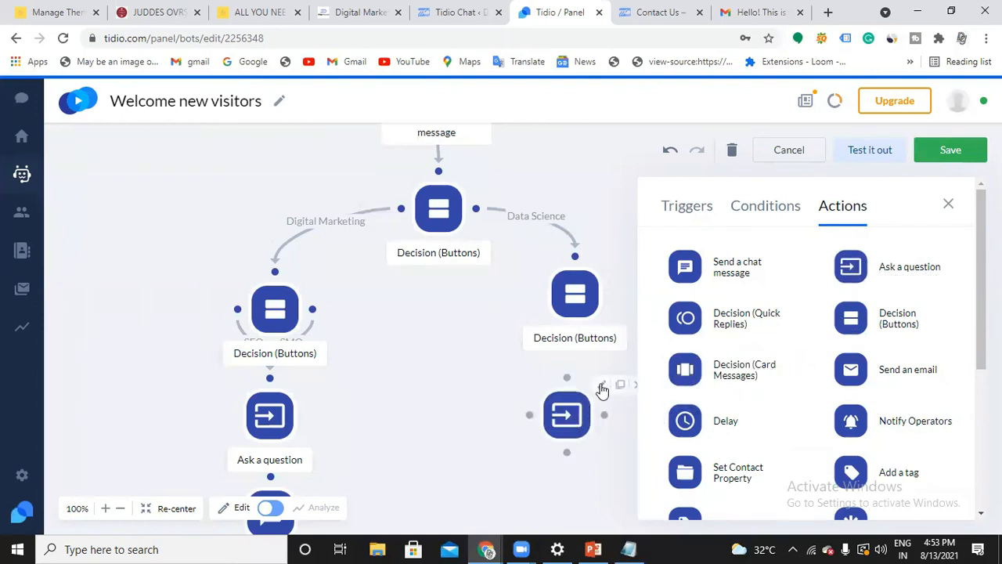
pyautogui.click(603, 385)
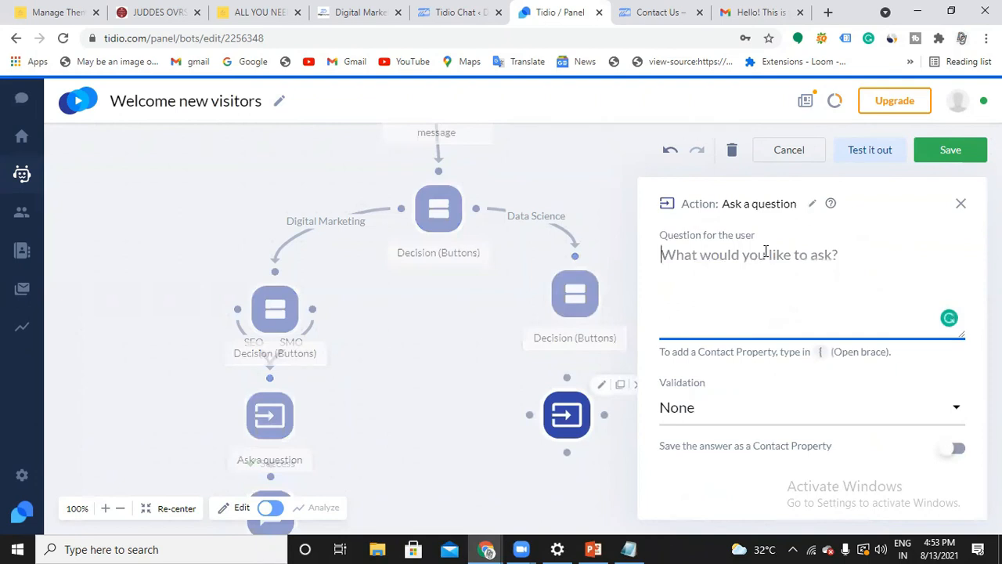
pyautogui.write('P')
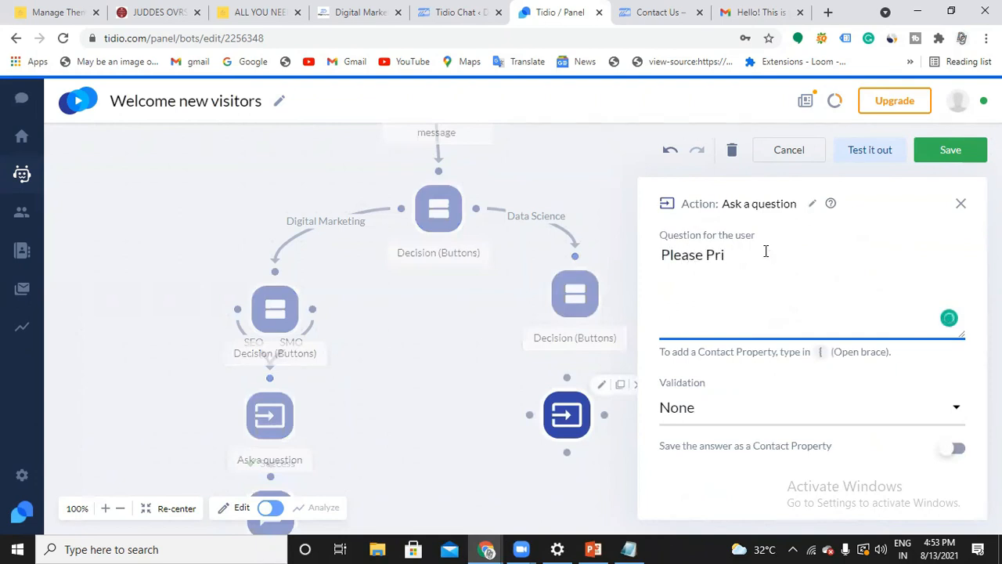
pyautogui.write('lease Provide your Email Address')
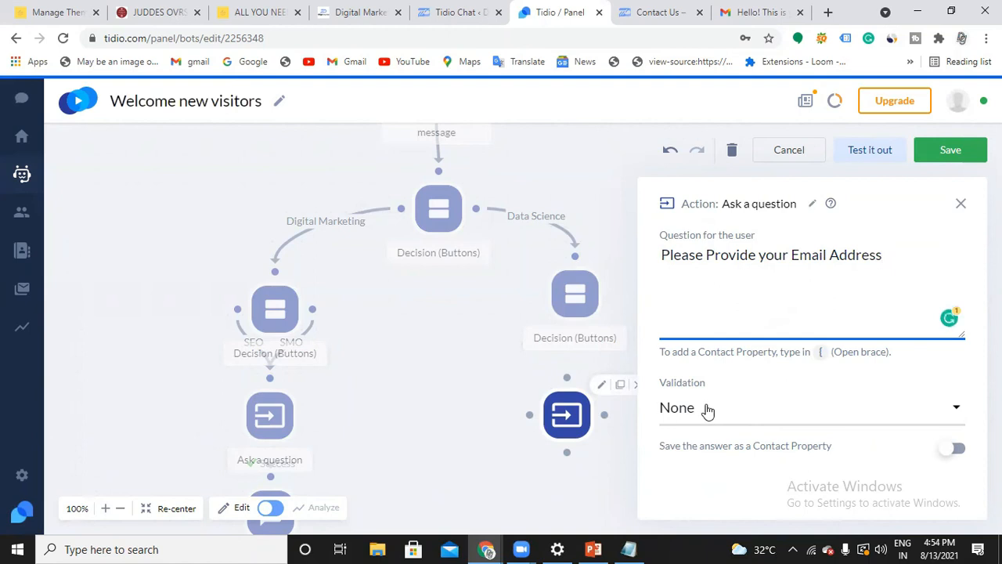
# Set the email address question's answer validation to Email
pyautogui.click(707, 408)
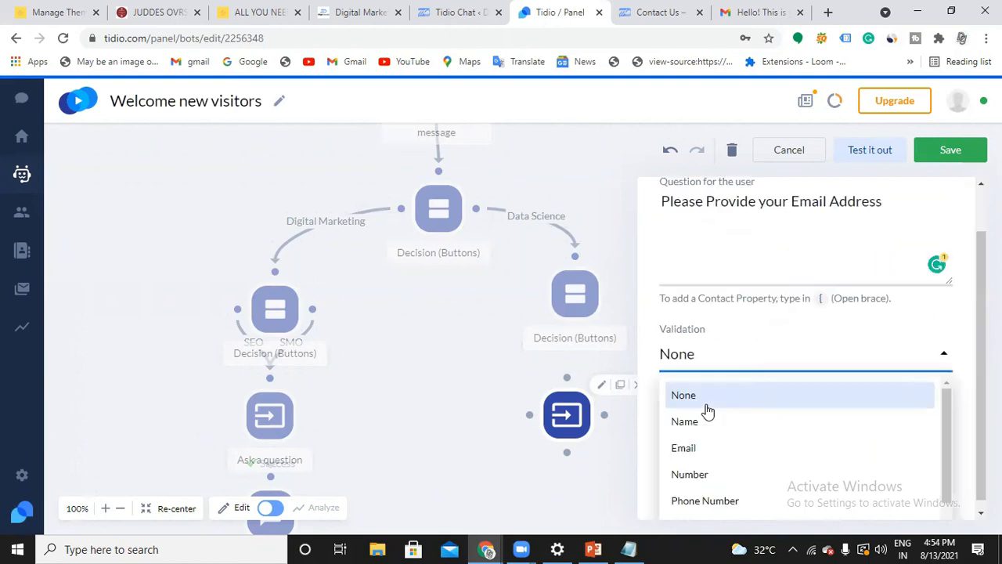
pyautogui.click(694, 459)
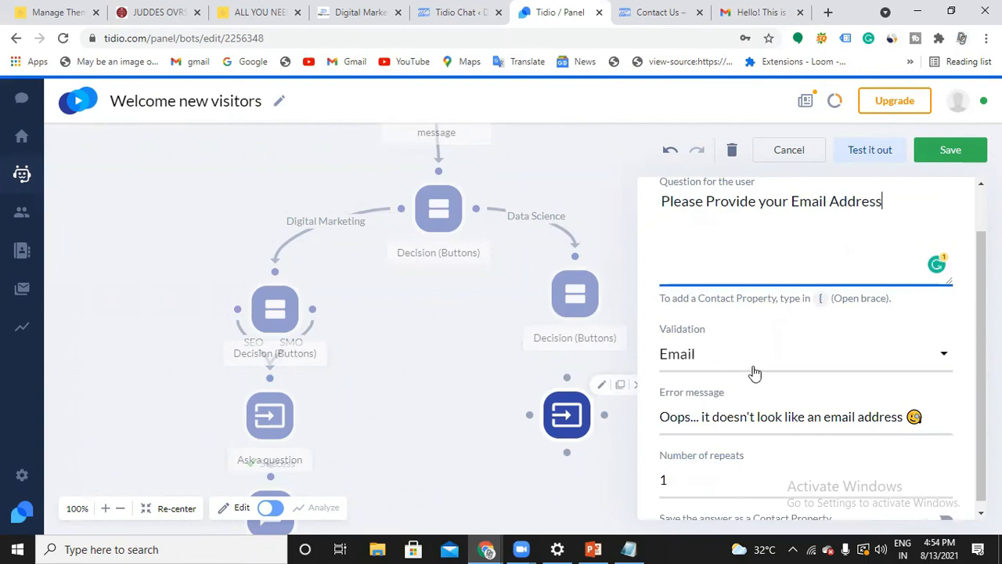
# Close the email question's settings and link the training mode decision's Online and Offline outputs to that question
pyautogui.scroll(-1, 754, 373)
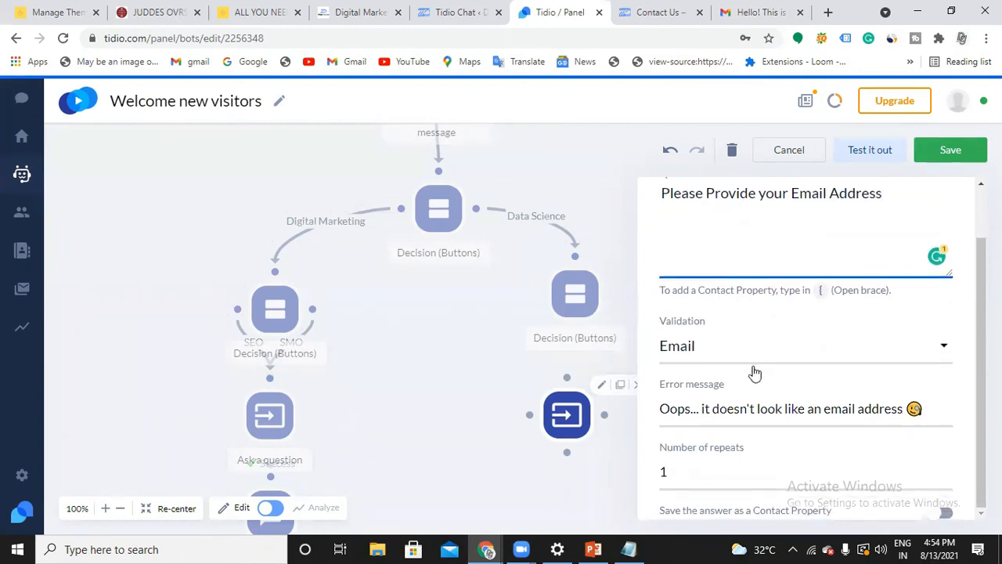
pyautogui.scroll(2, 848, 278)
pyautogui.click(949, 203)
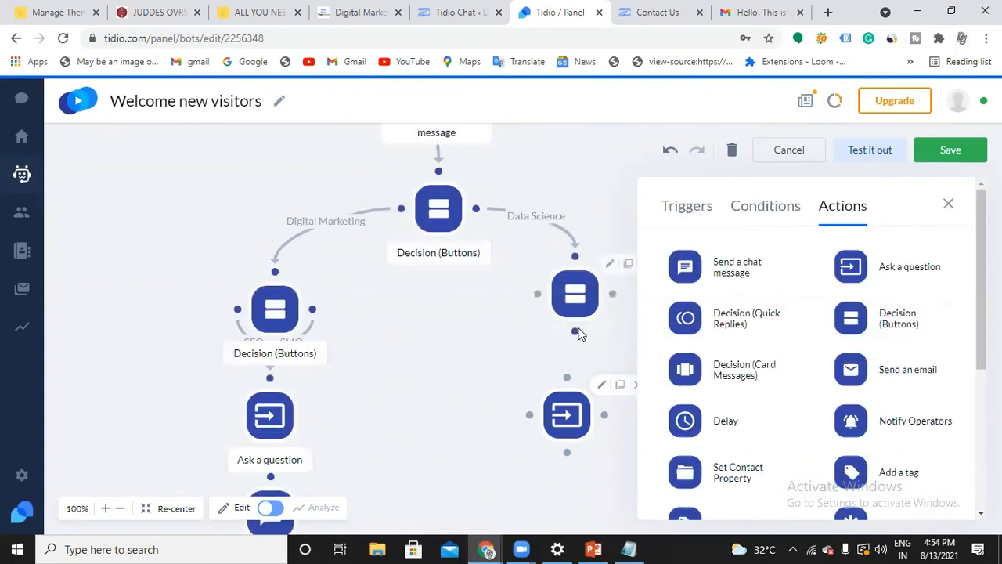
pyautogui.moveTo(575, 333); pyautogui.dragTo(576, 417)
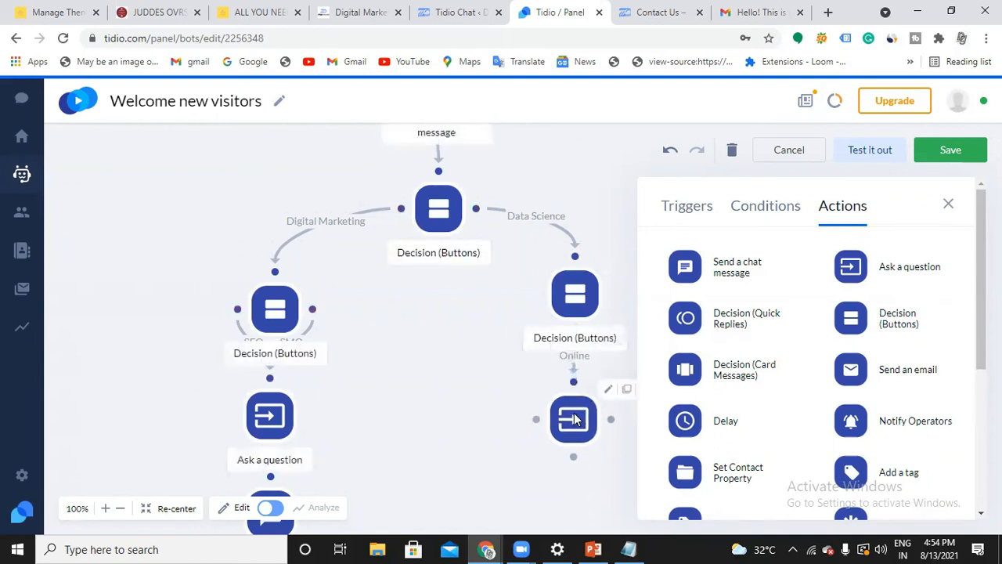
pyautogui.click(576, 368)
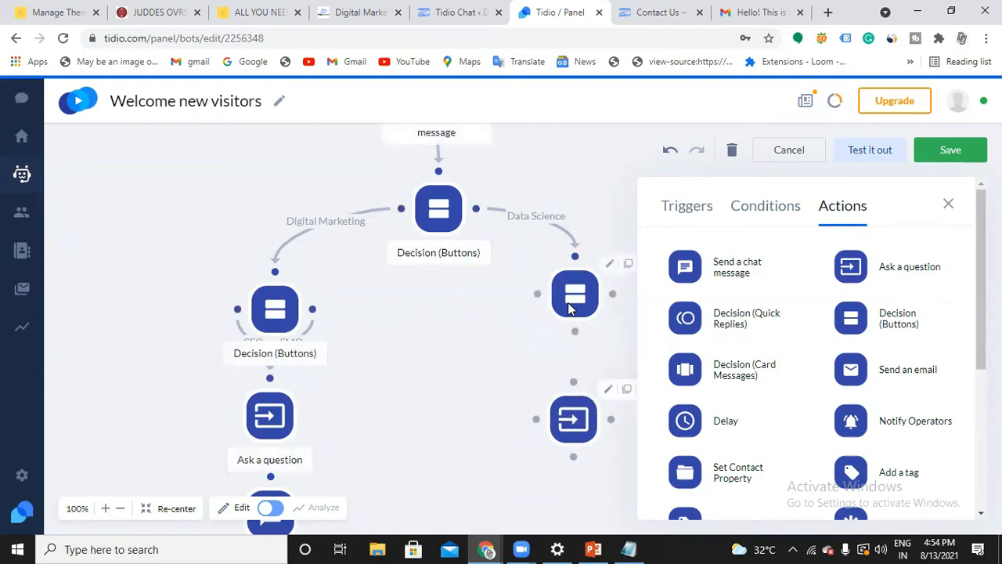
pyautogui.click(947, 205)
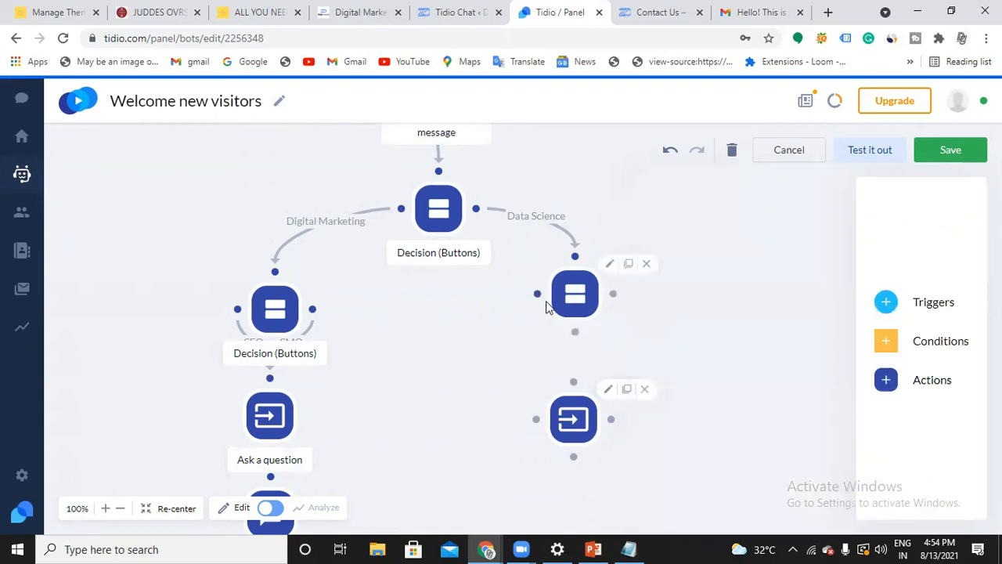
pyautogui.moveTo(537, 294); pyautogui.dragTo(573, 380)
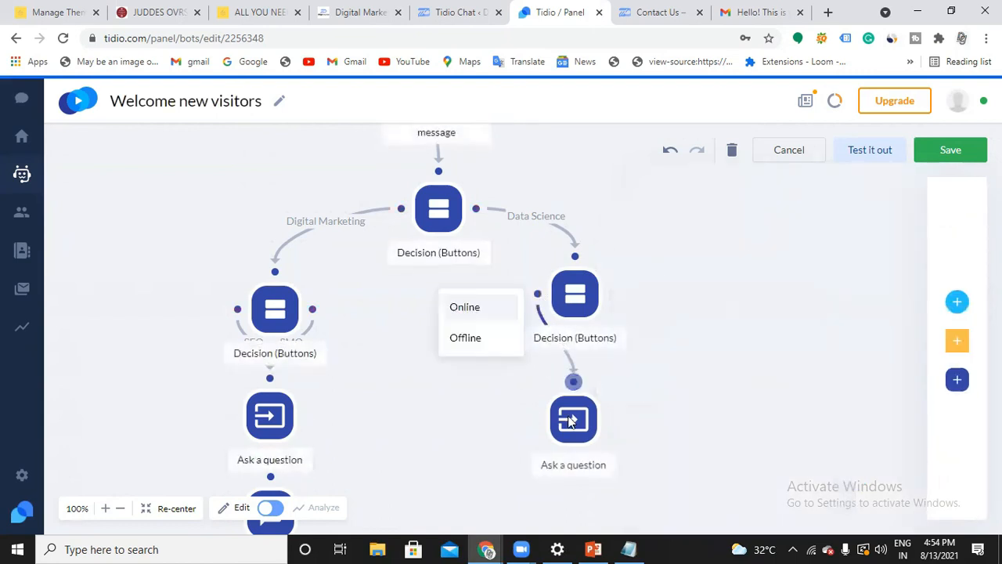
pyautogui.moveTo(614, 296); pyautogui.dragTo(579, 382)
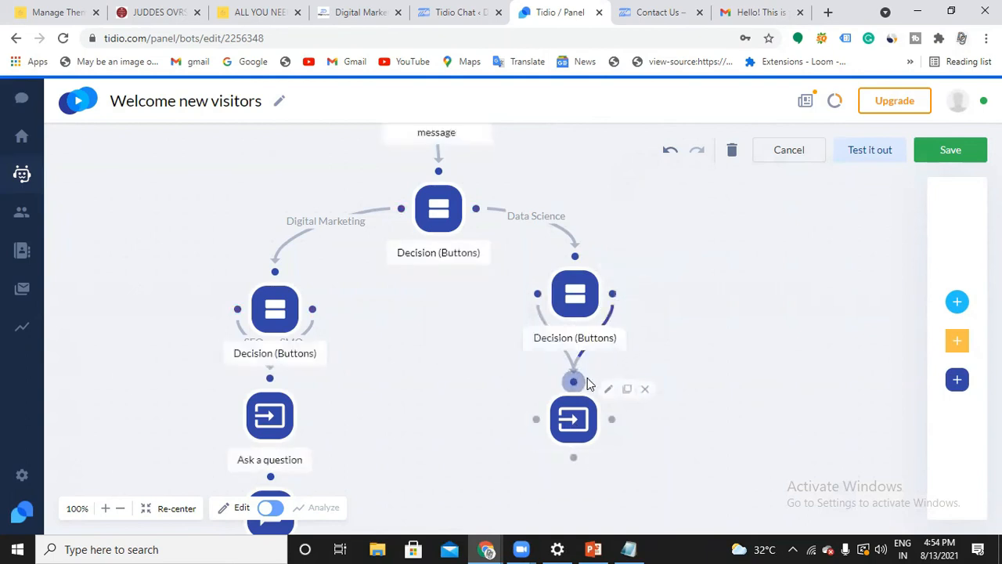
pyautogui.scroll(-1, 671, 337)
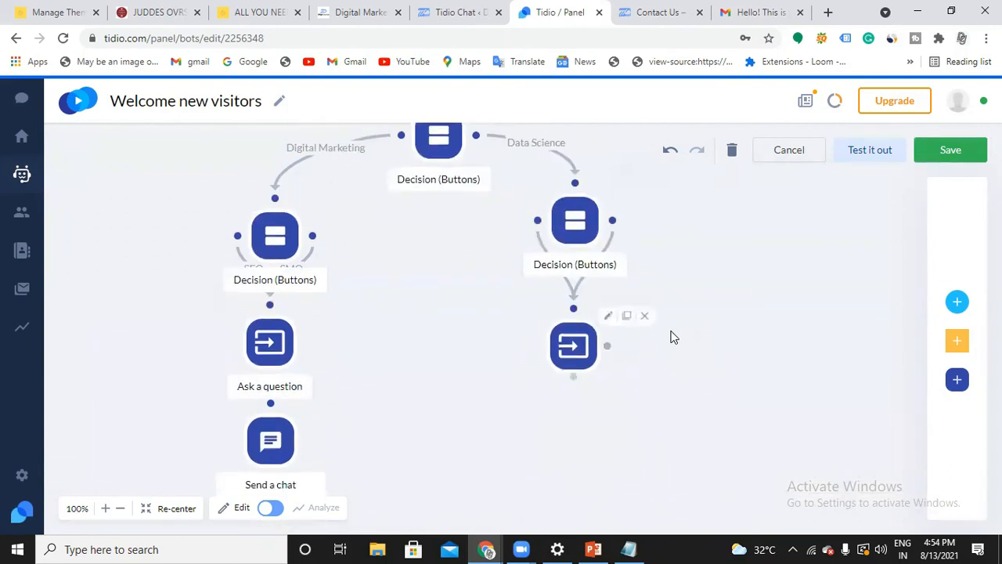
pyautogui.scroll(-2, 572, 362)
pyautogui.scroll(1, 620, 340)
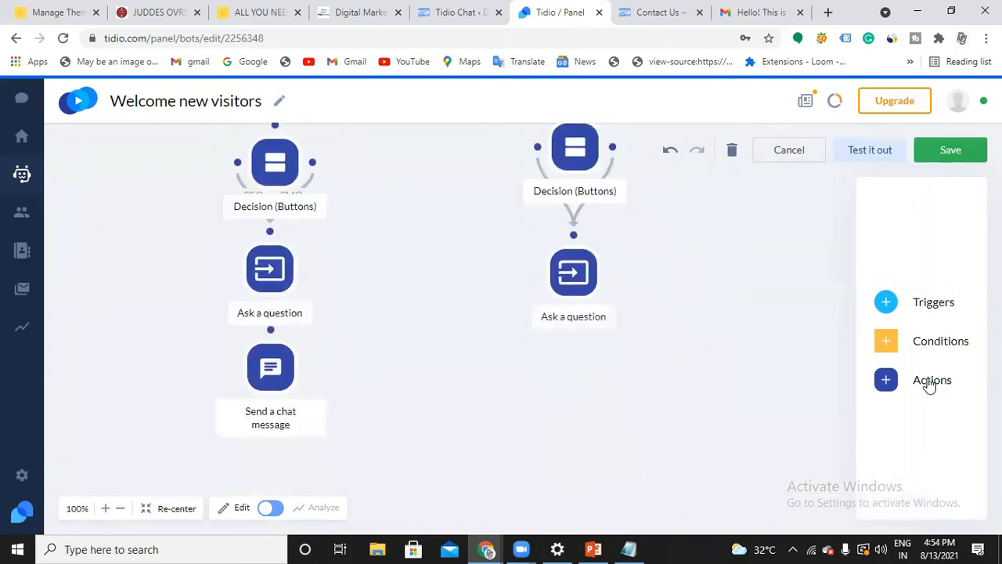
pyautogui.click(930, 380)
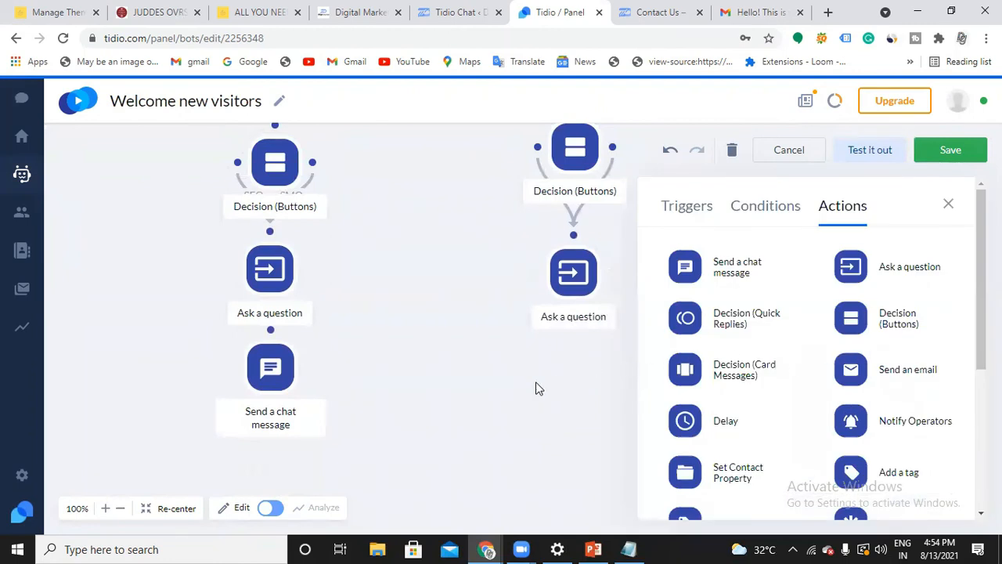
pyautogui.click(949, 204)
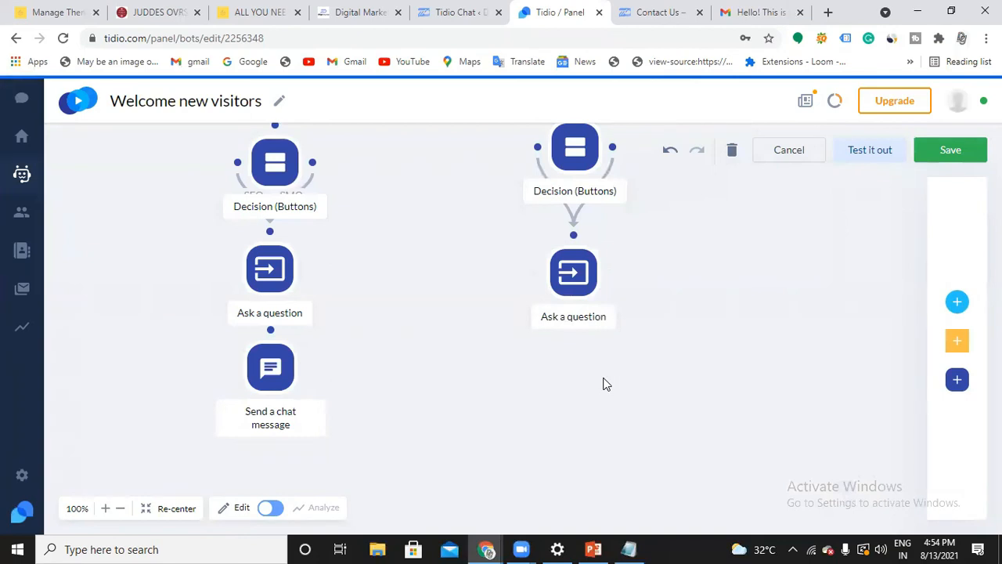
# Try to link the email question's Success output to the closing chat message, and undo that message's deletion
pyautogui.moveTo(271, 369)
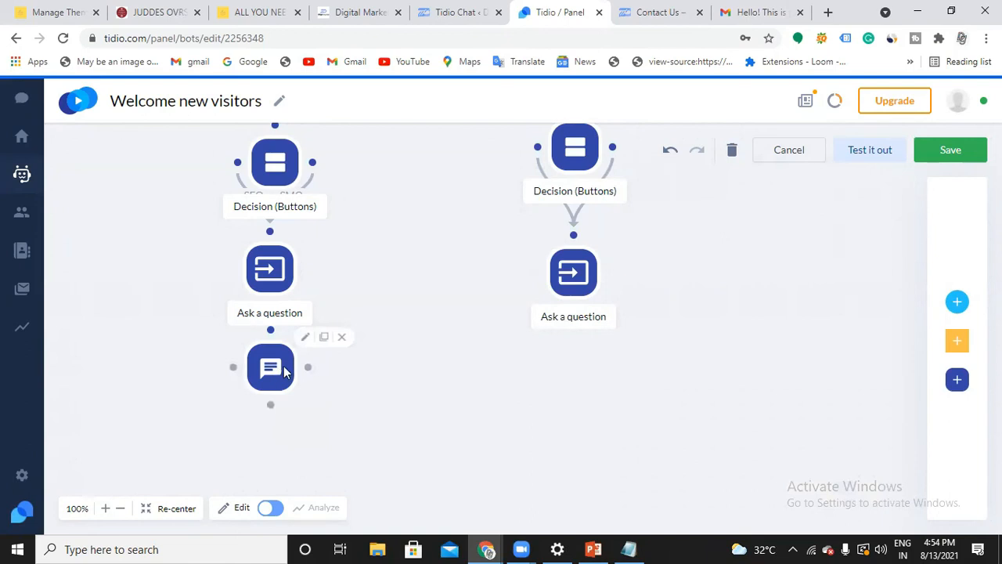
pyautogui.moveTo(577, 311)
pyautogui.moveTo(575, 311); pyautogui.dragTo(284, 331)
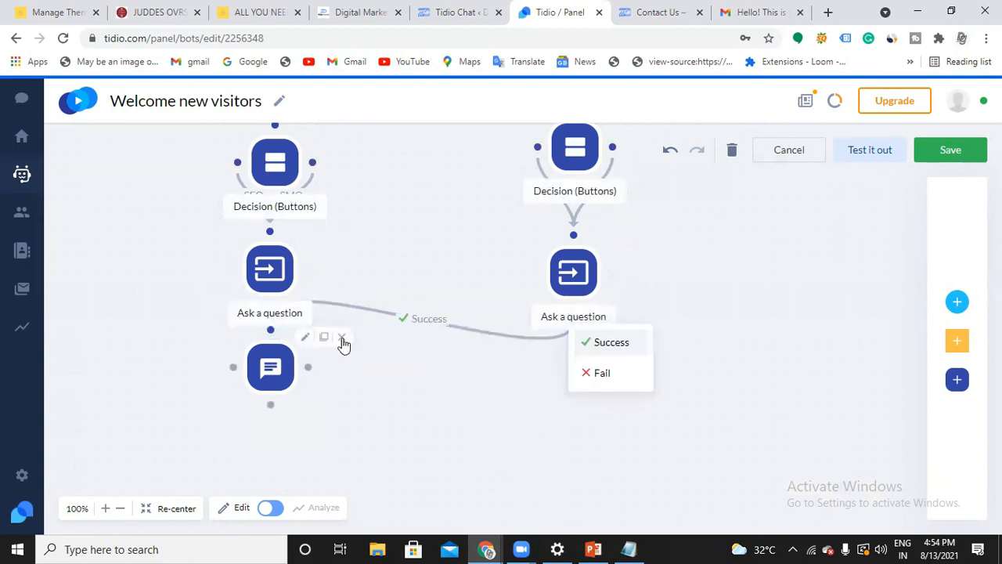
pyautogui.click(342, 337)
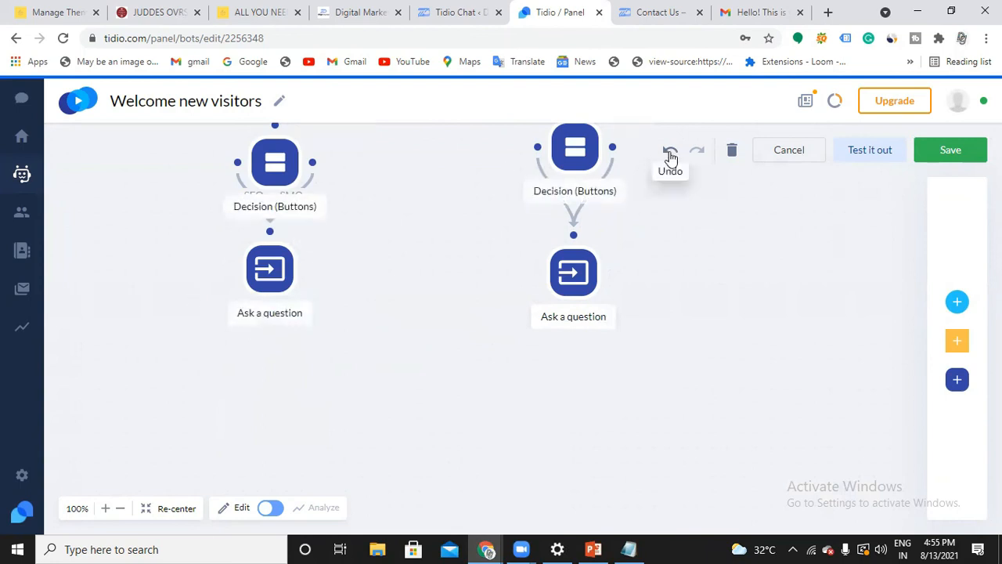
pyautogui.click(669, 150)
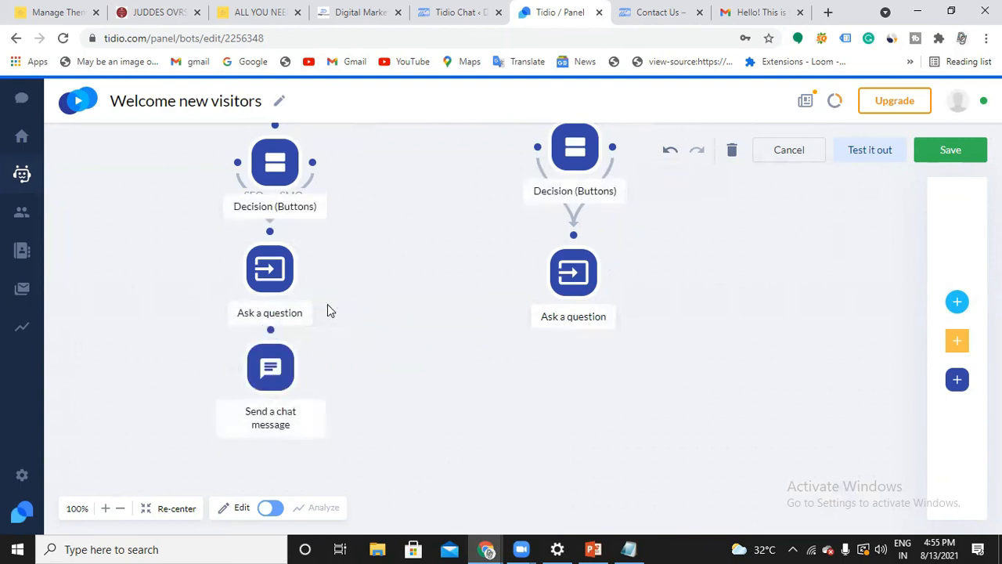
# Link the email address question to the closing chat message of the Digital Marketing branch, using the Success outcome
pyautogui.moveTo(573, 311); pyautogui.dragTo(273, 333)
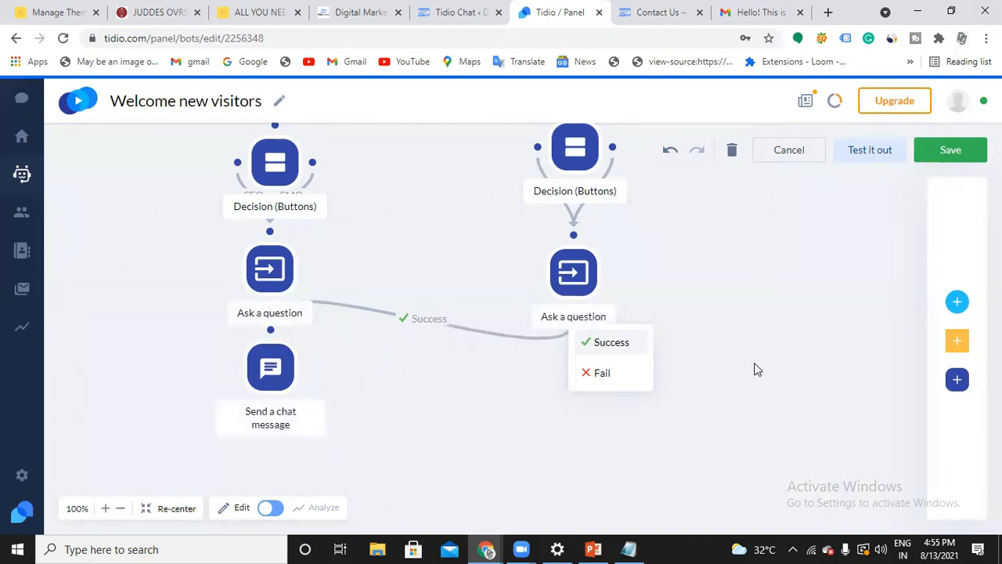
pyautogui.click(622, 342)
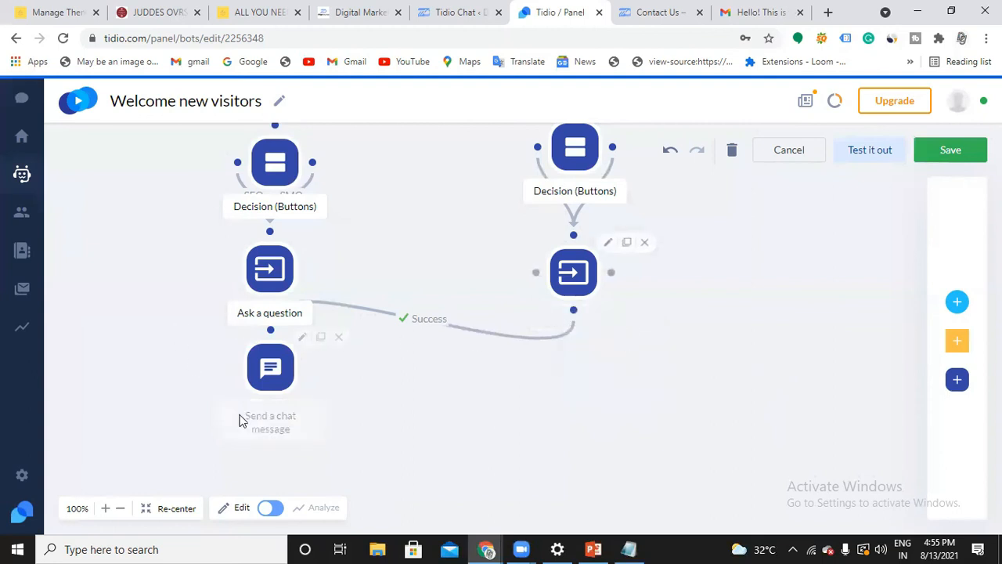
pyautogui.scroll(5, 646, 316)
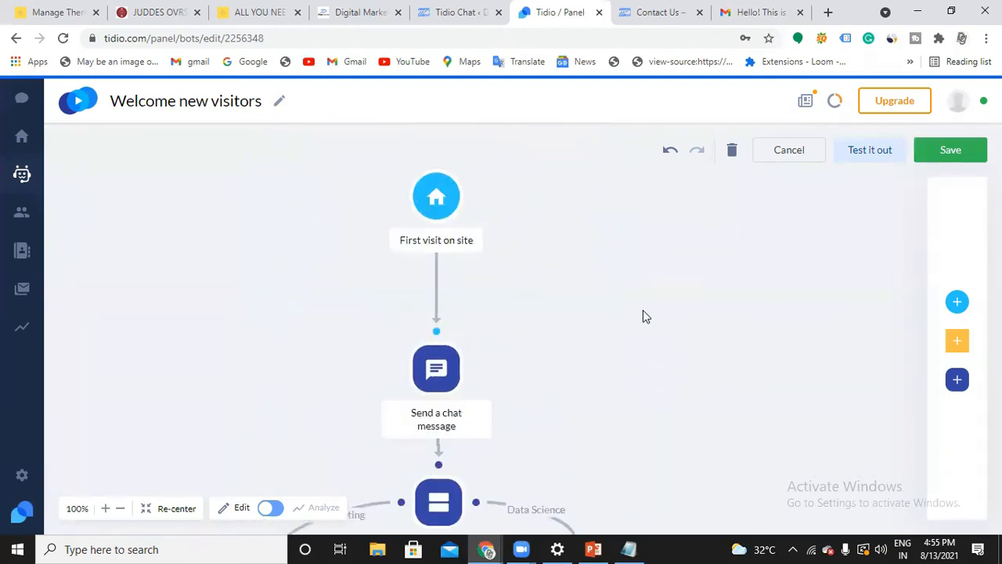
pyautogui.scroll(-6, 516, 239)
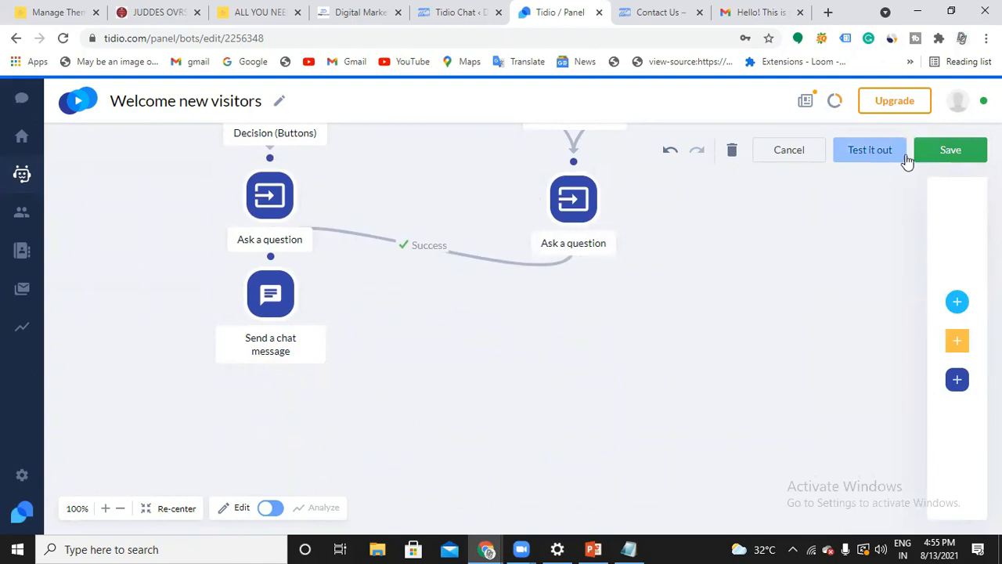
# Save the chatbot under the name Welcome
pyautogui.click(934, 160)
pyautogui.click(516, 351)
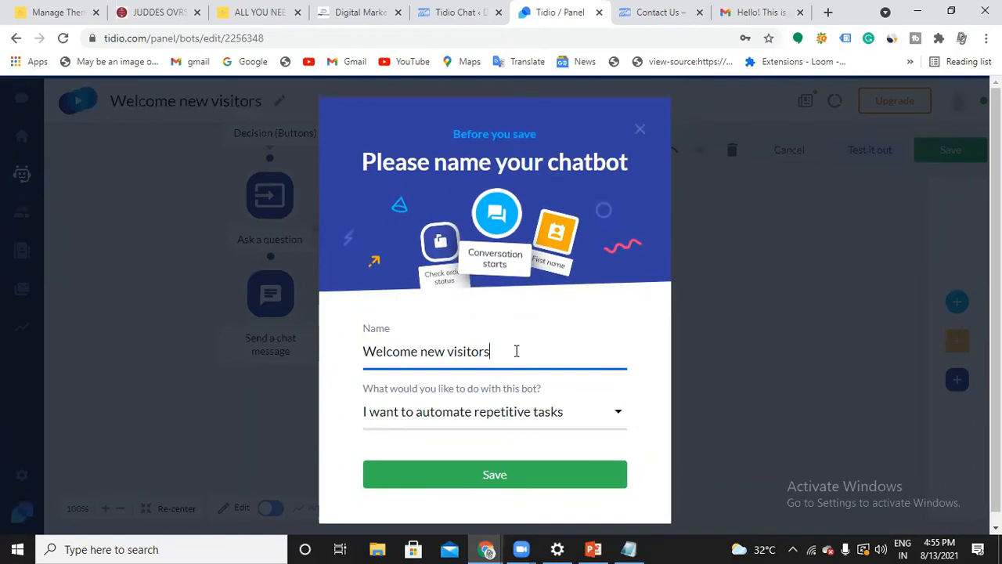
pyautogui.press('BackSpace')
pyautogui.press('BackSpace')
pyautogui.press('BackSpace')
pyautogui.click(514, 468)
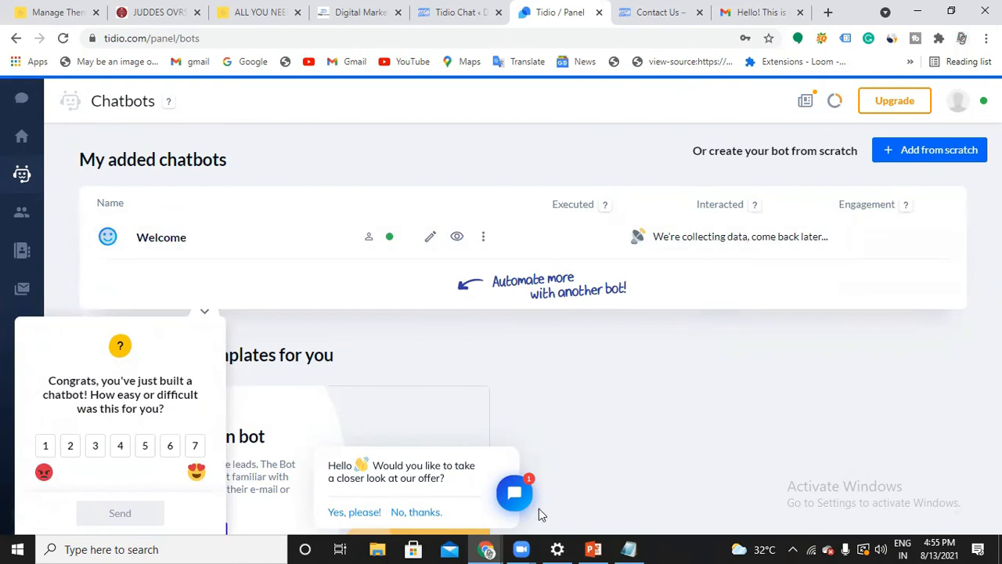
# Switch to the Digicourse website's Contact Us page and load the site's home page instead
pyautogui.moveTo(488, 549)
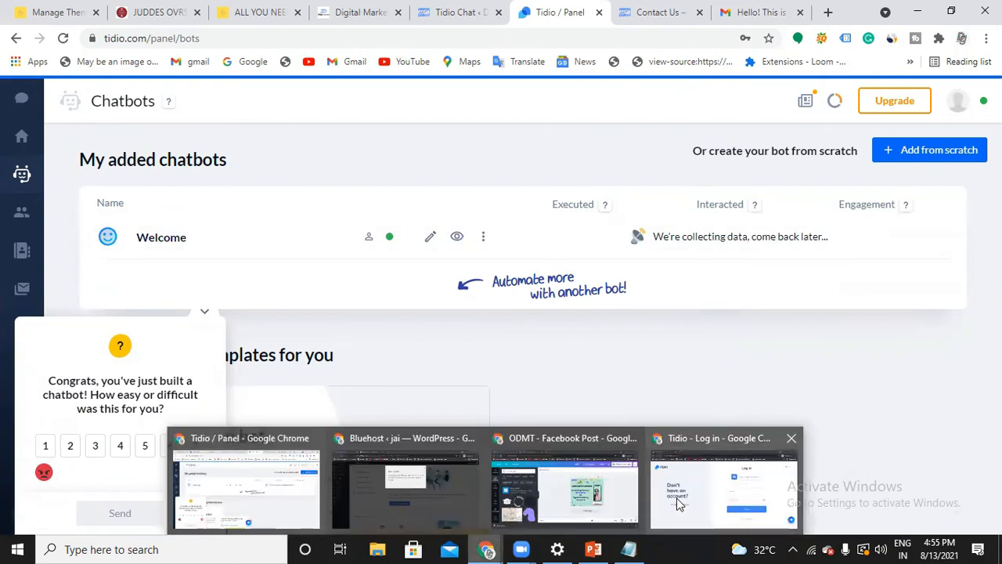
pyautogui.click(654, 12)
pyautogui.moveTo(191, 38); pyautogui.dragTo(286, 37)
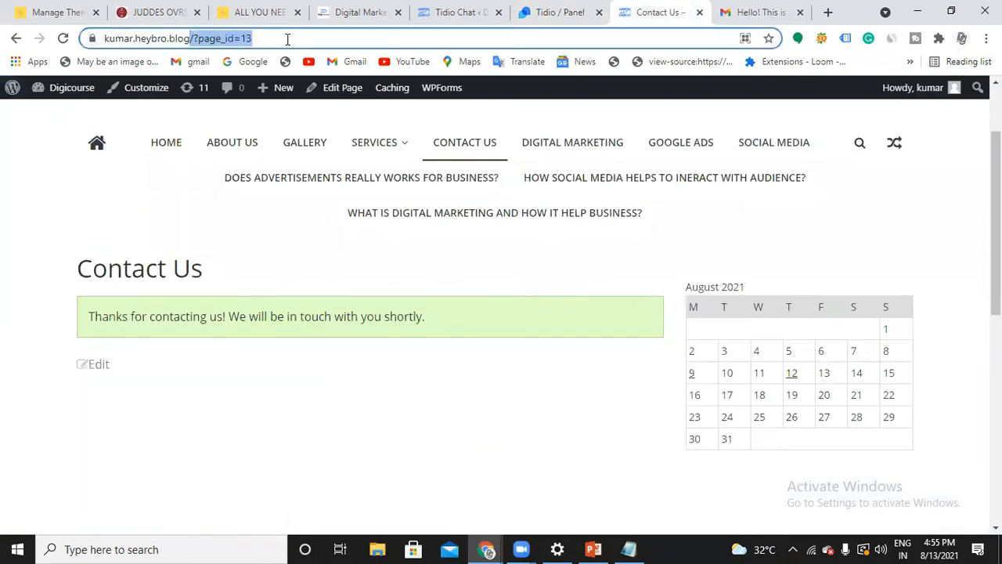
pyautogui.press('BackSpace')
pyautogui.press('Return')
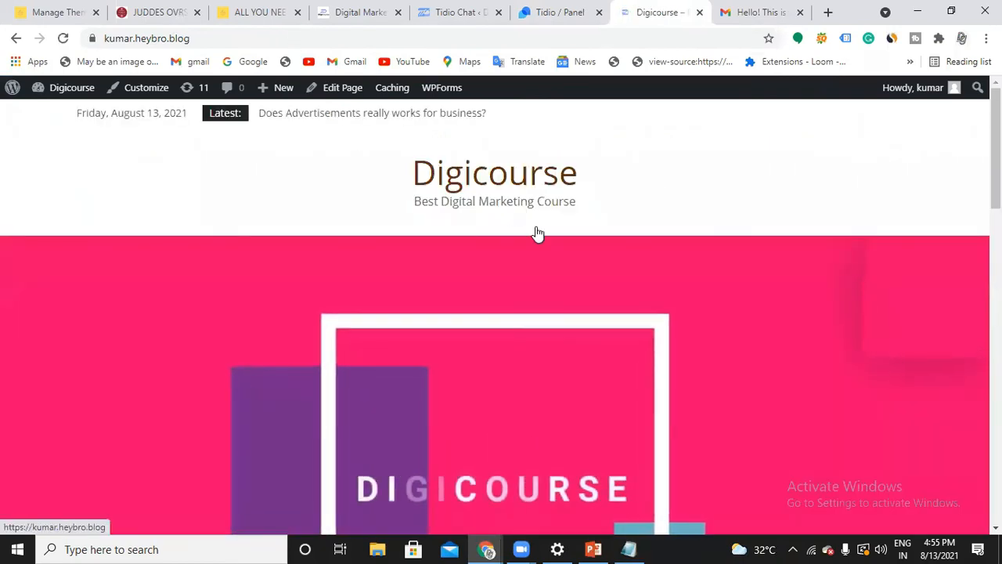
# Open the chat widget on the home page and answer the bot with Digital Marketing and SEO
pyautogui.scroll(-1, 536, 232)
pyautogui.scroll(-5, 535, 232)
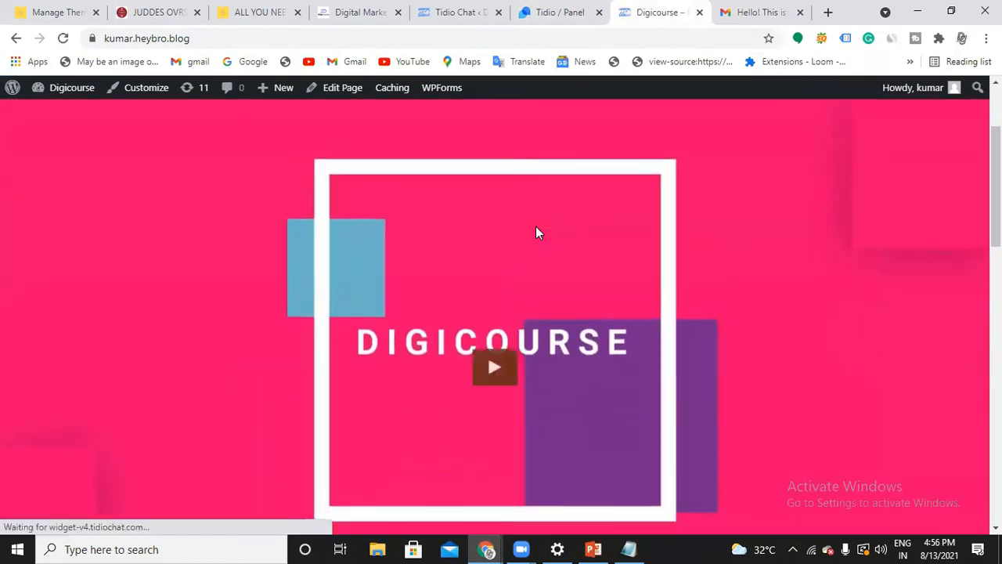
pyautogui.scroll(-6, 536, 232)
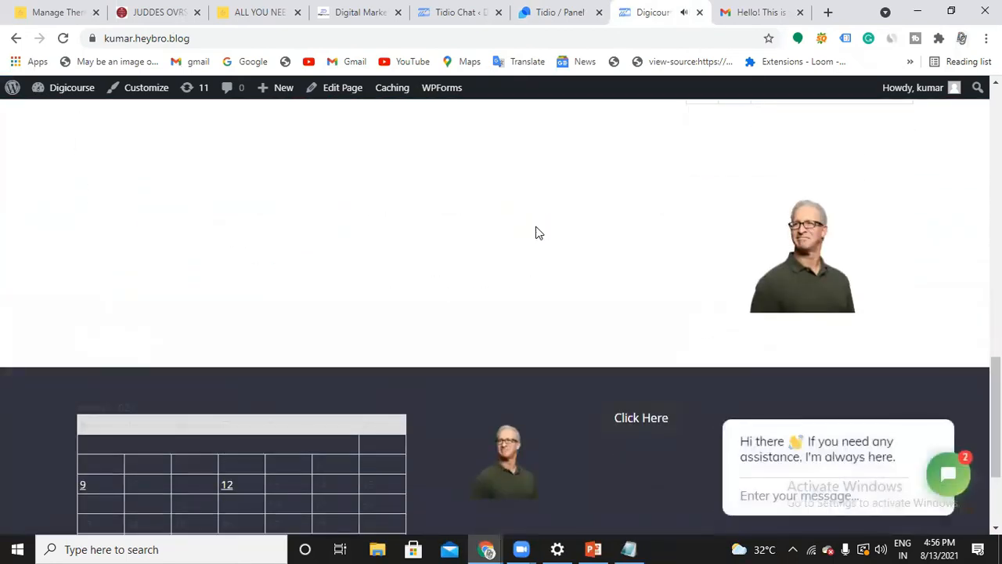
pyautogui.moveTo(755, 454)
pyautogui.click(822, 495)
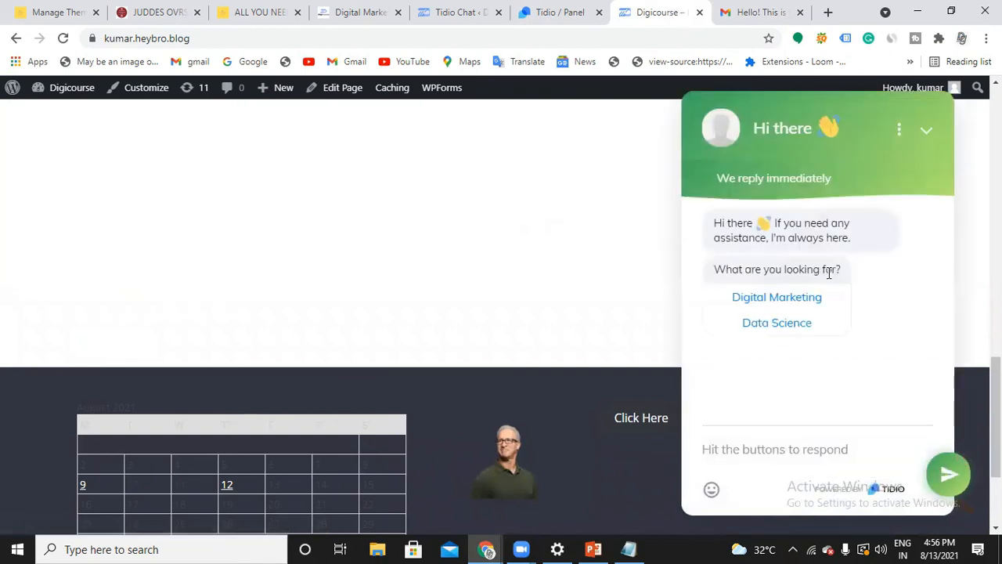
pyautogui.click(797, 299)
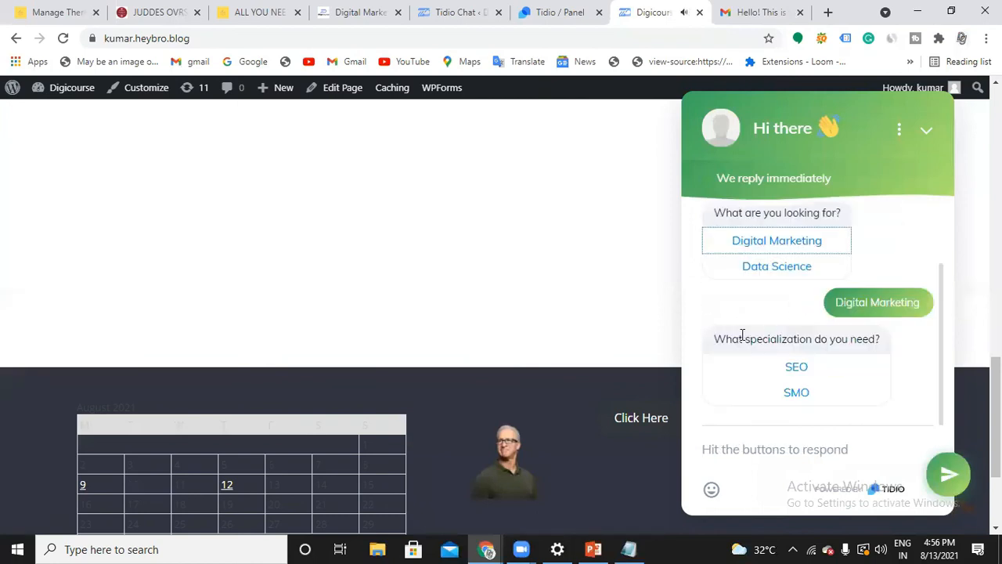
pyautogui.click(807, 369)
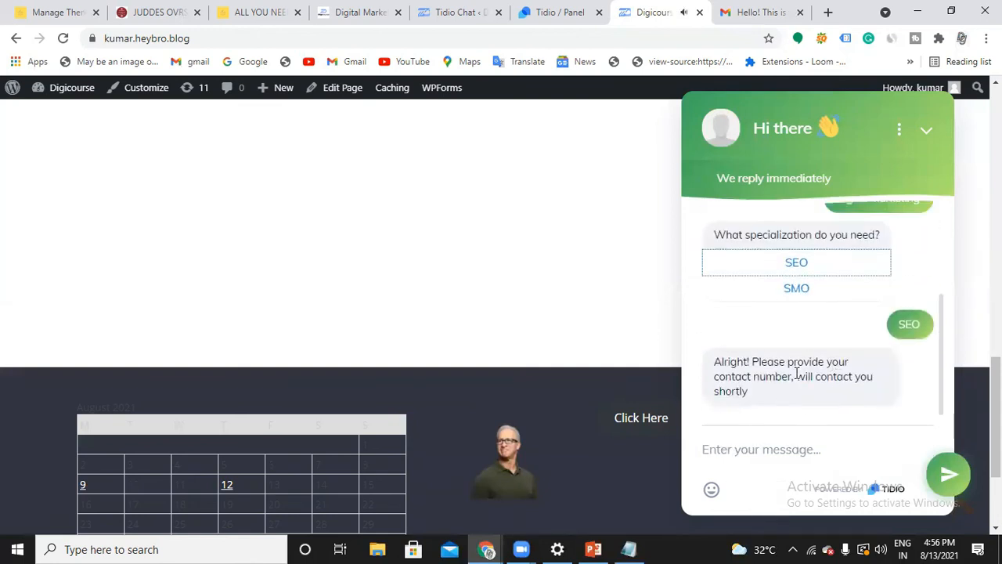
# Send a contact phone number in reply to the bot's contact number question
pyautogui.click(764, 448)
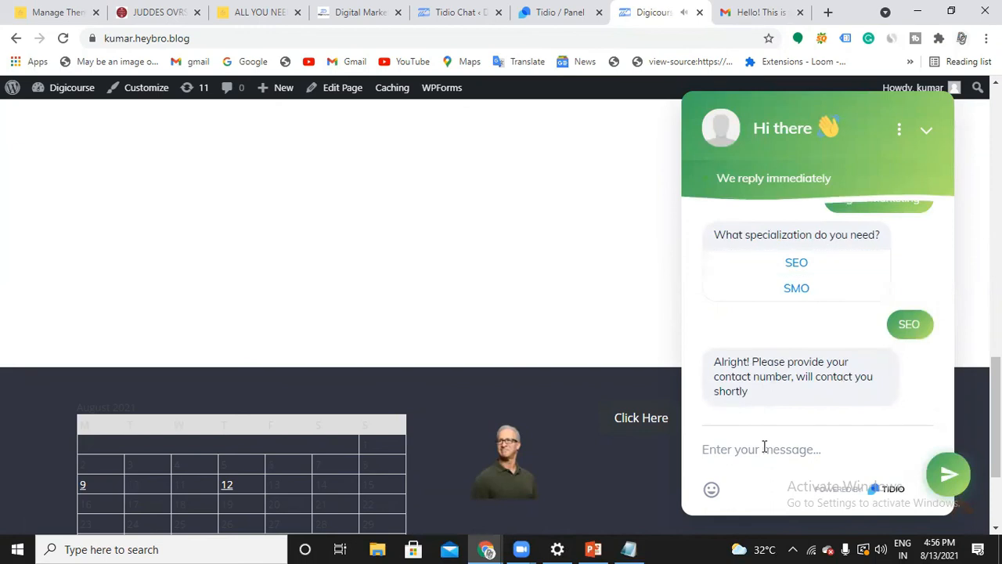
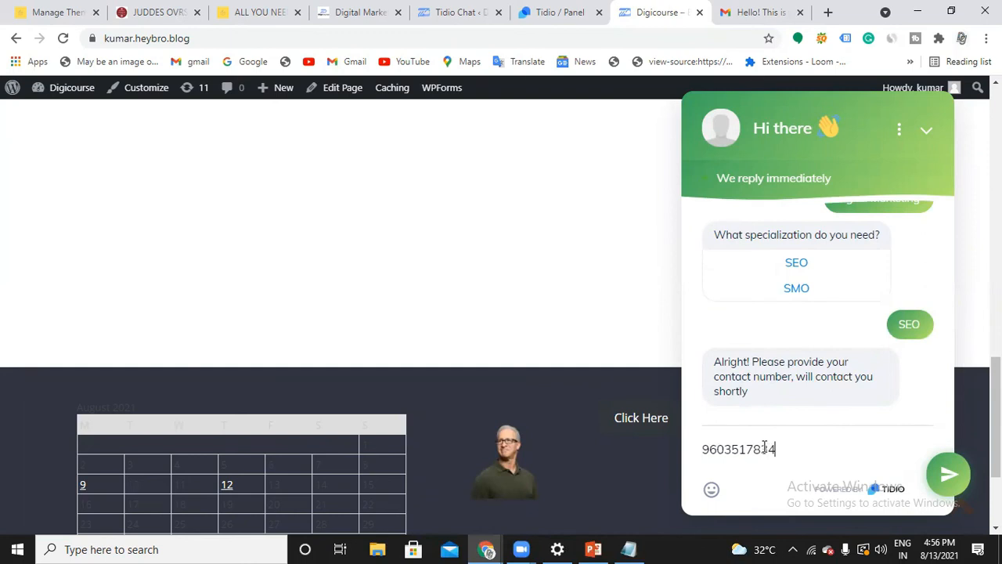
pyautogui.press('Return')
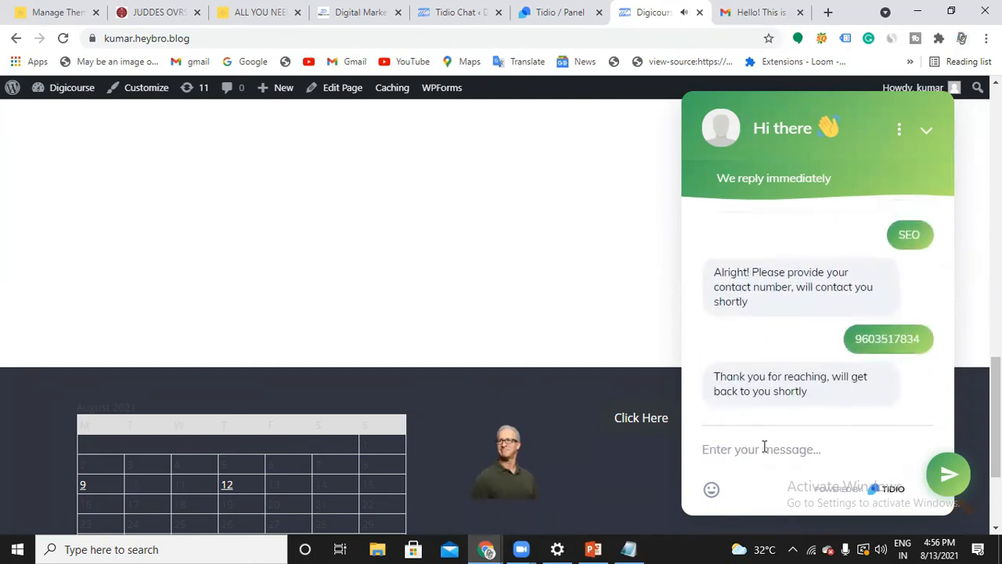
# Test the other branch of the chat by choosing Data Science and the Online training mode
pyautogui.scroll(5, 796, 342)
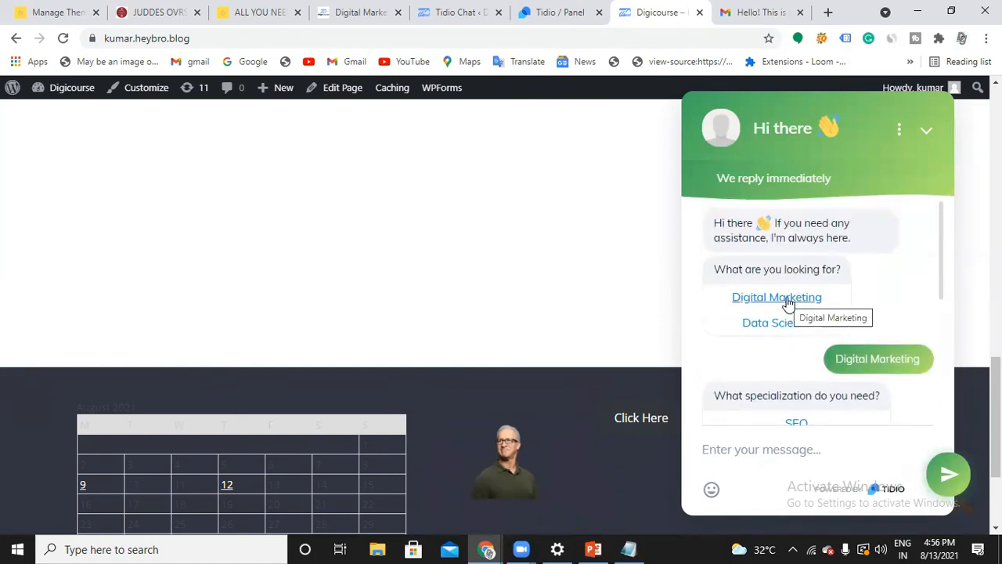
pyautogui.click(779, 324)
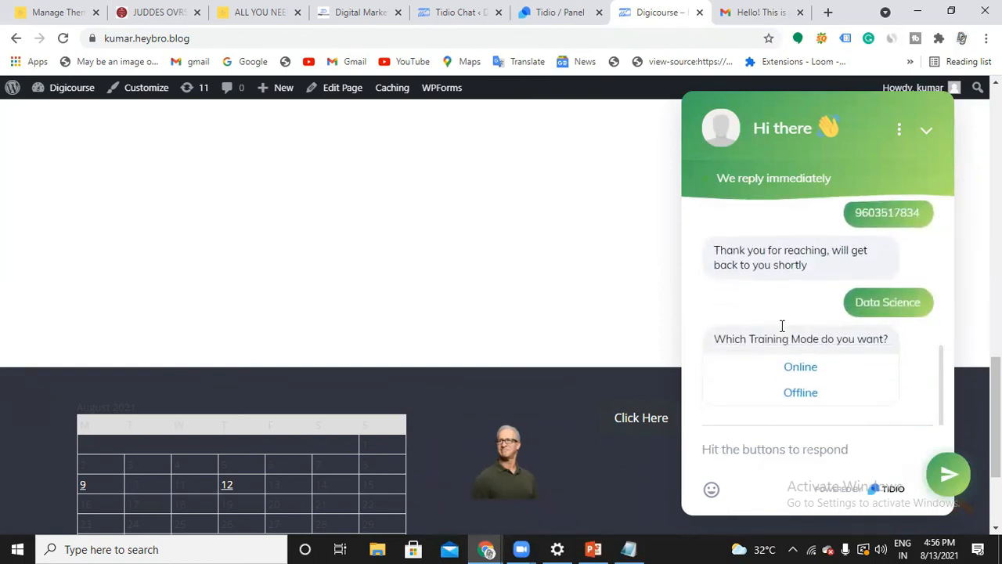
pyautogui.click(802, 373)
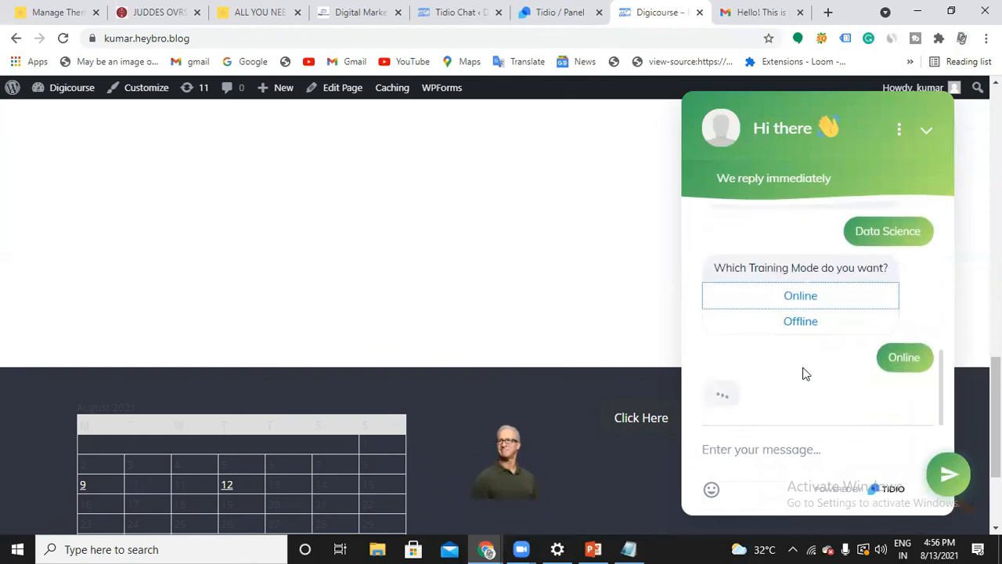
# Send an email address in reply to the bot's email question and review the chat history
pyautogui.click(785, 452)
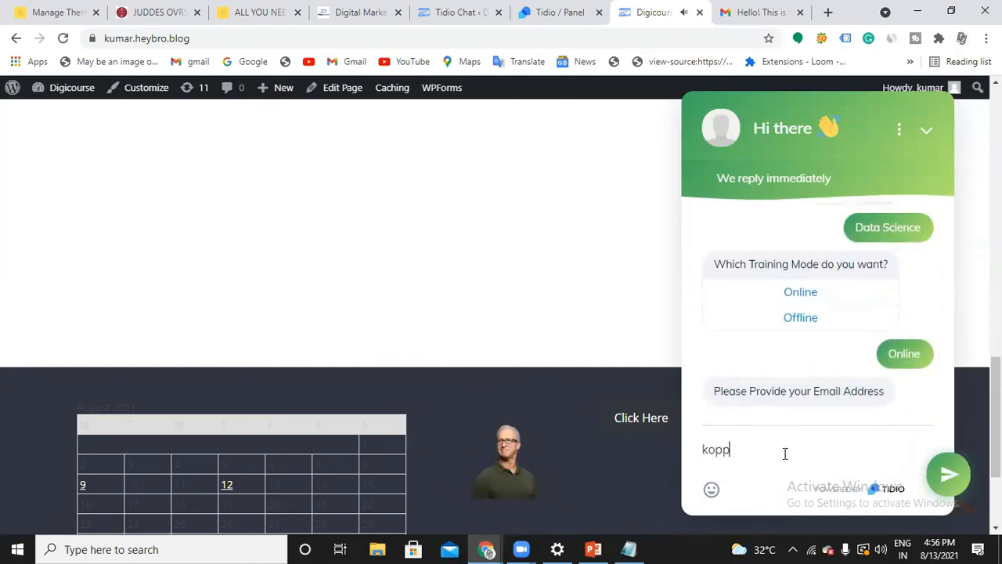
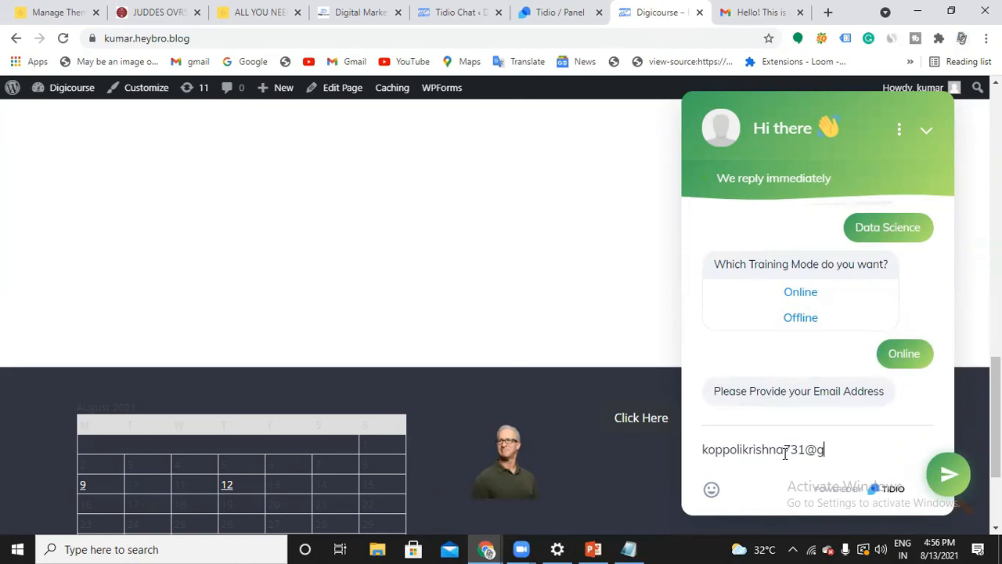
pyautogui.press('Return')
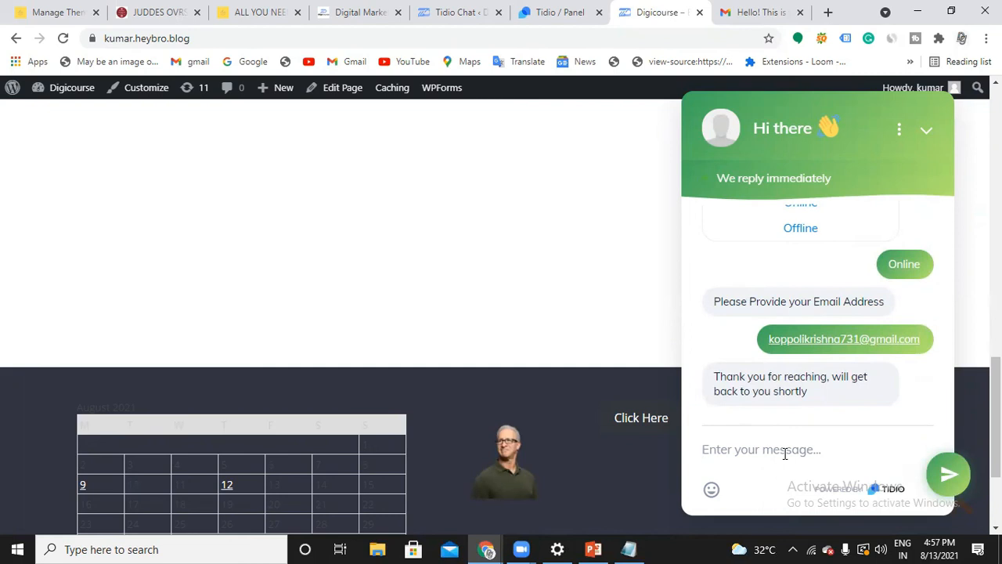
pyautogui.scroll(8, 812, 392)
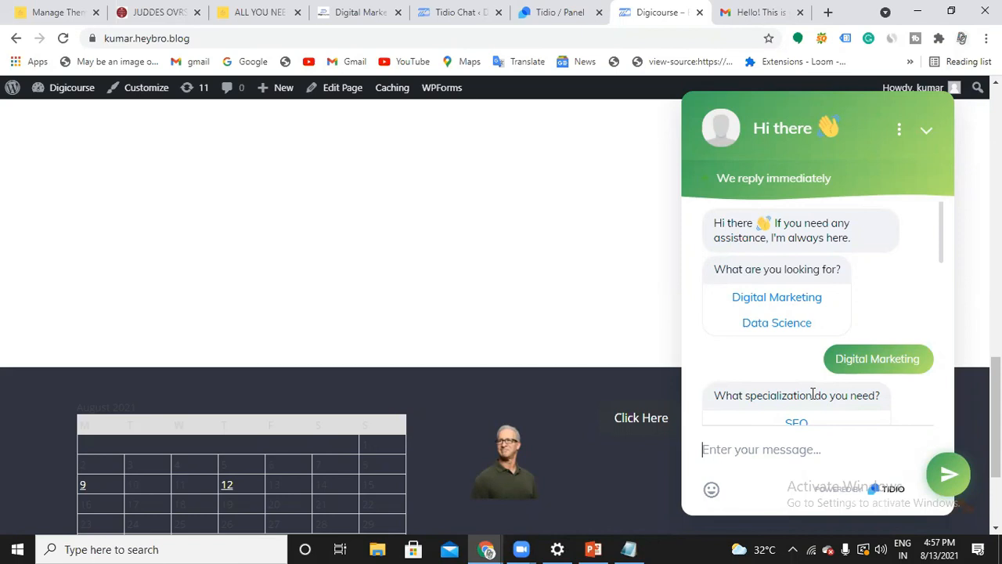
# Switch to the Tidio panel, join the current site visitor's conversation and send the message "Hello"
pyautogui.click(470, 19)
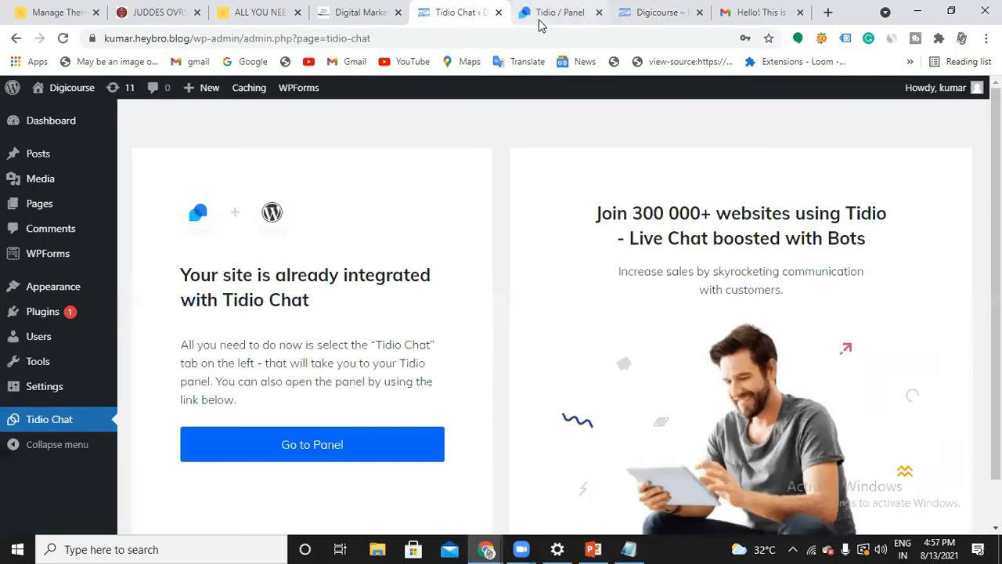
pyautogui.click(540, 24)
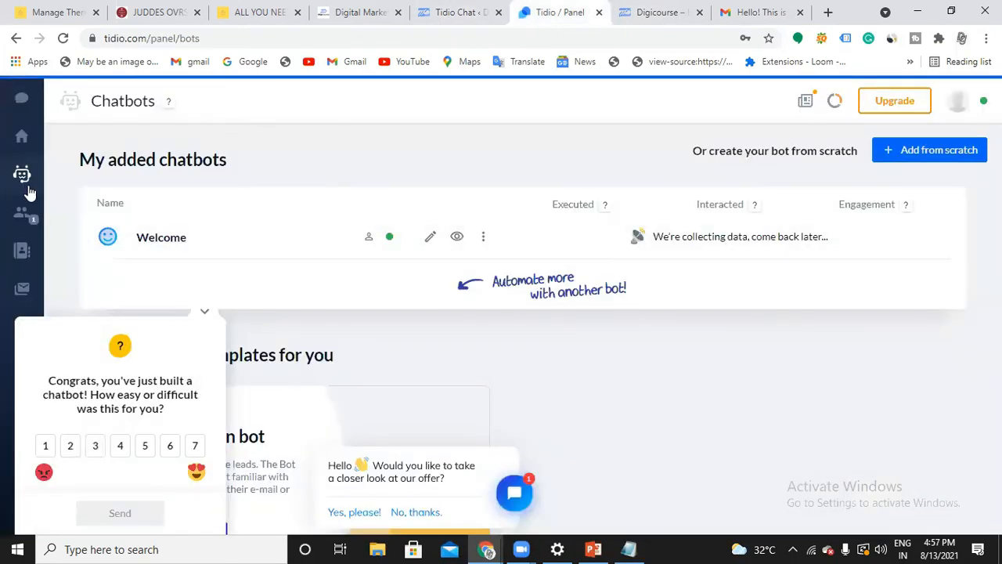
pyautogui.click(28, 222)
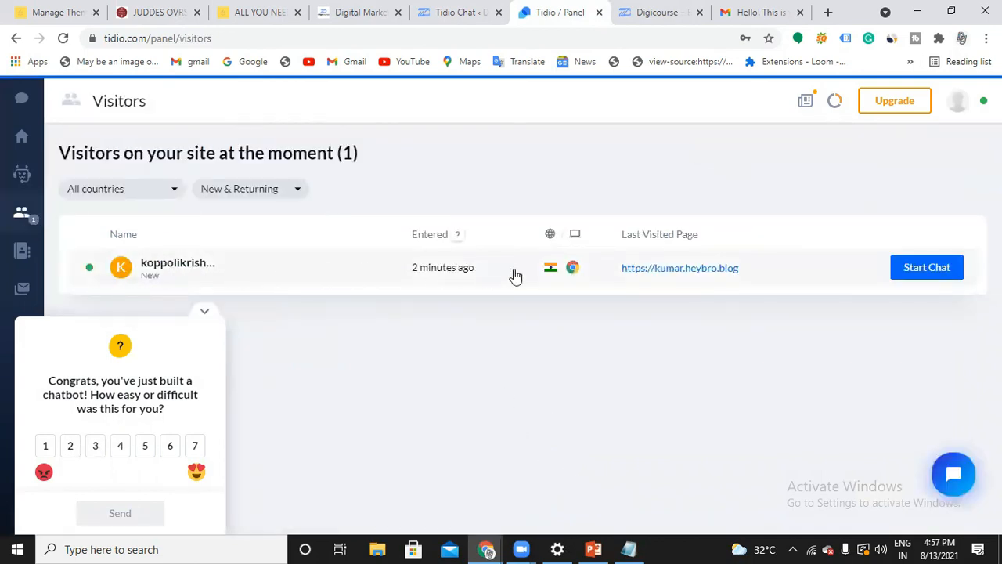
pyautogui.click(920, 274)
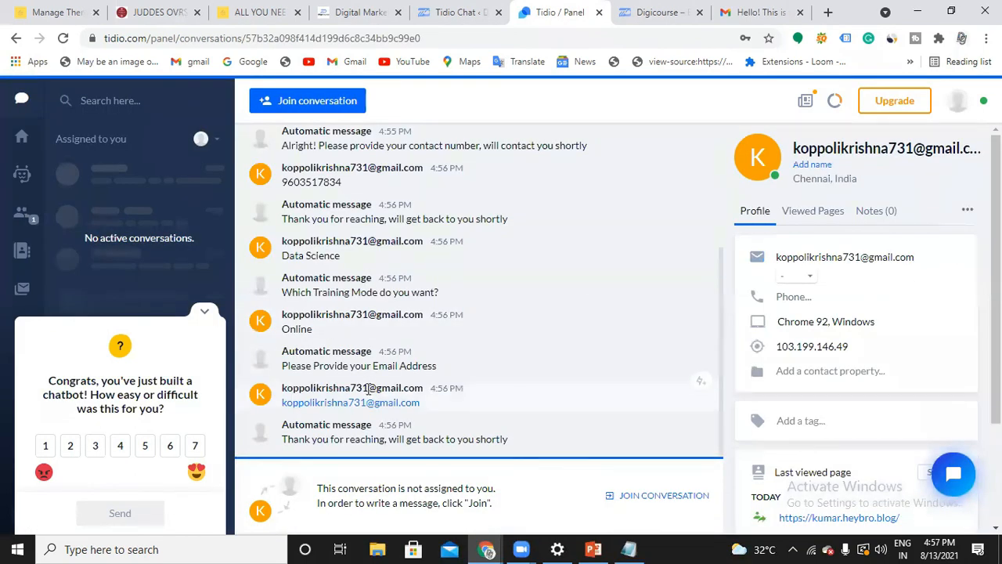
pyautogui.click(638, 498)
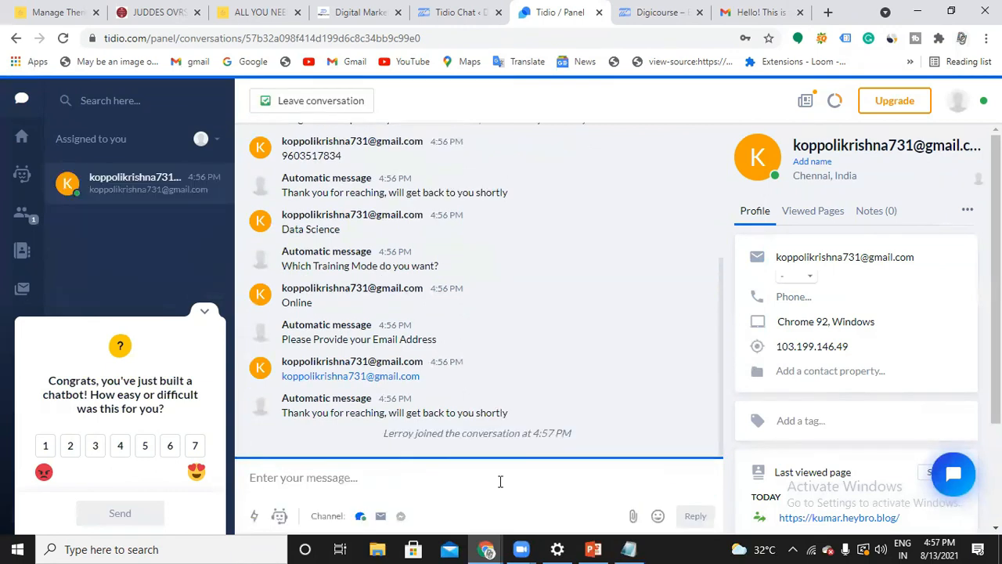
pyautogui.write('Hello')
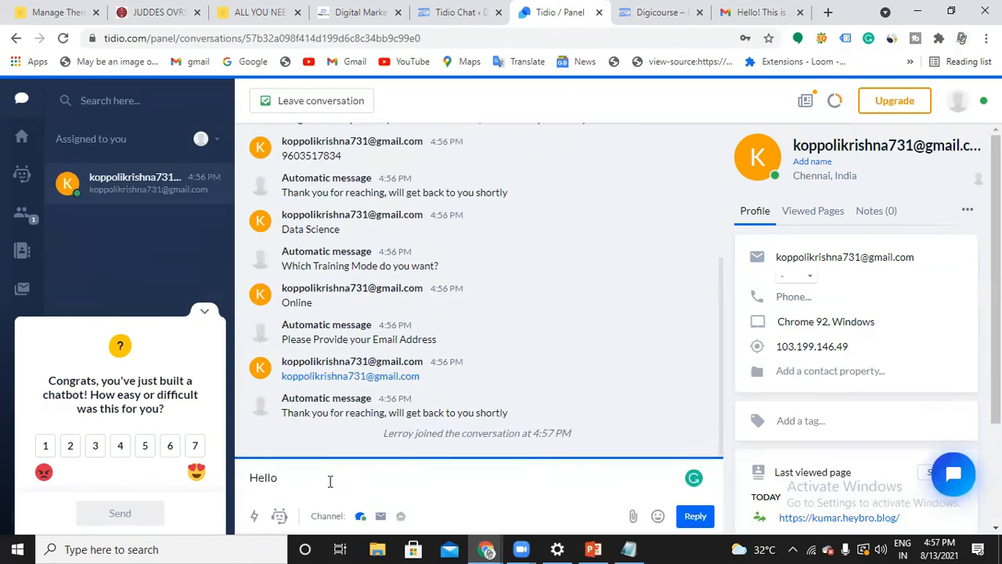
pyautogui.press('Return')
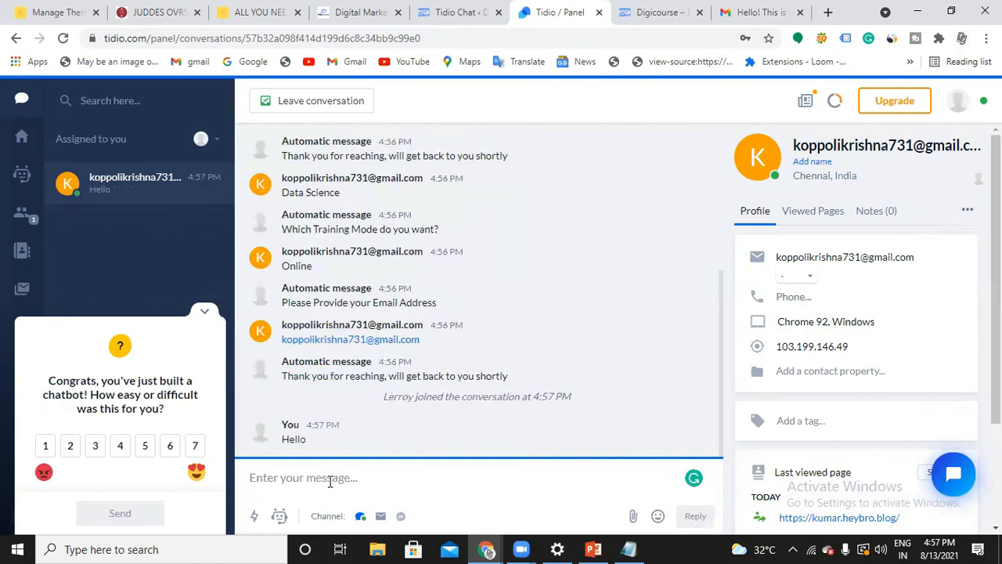
# Switch to the Digicourse website and send "Im facing issue" as the visitor, submitting the introduction form with the prefilled email
pyautogui.click(656, 14)
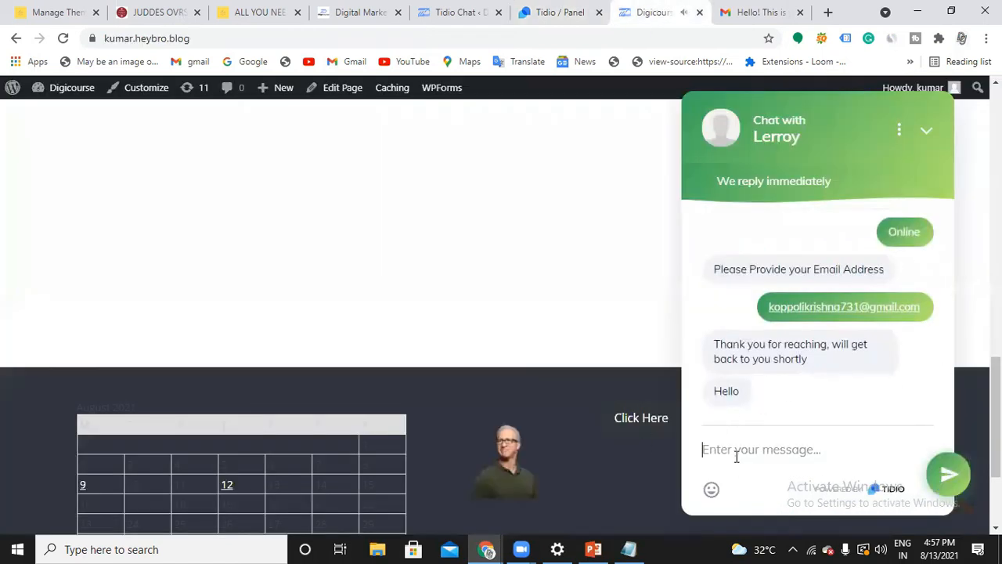
pyautogui.write('Im facing')
pyautogui.press('BackSpace')
pyautogui.press('BackSpace')
pyautogui.write('ing issue')
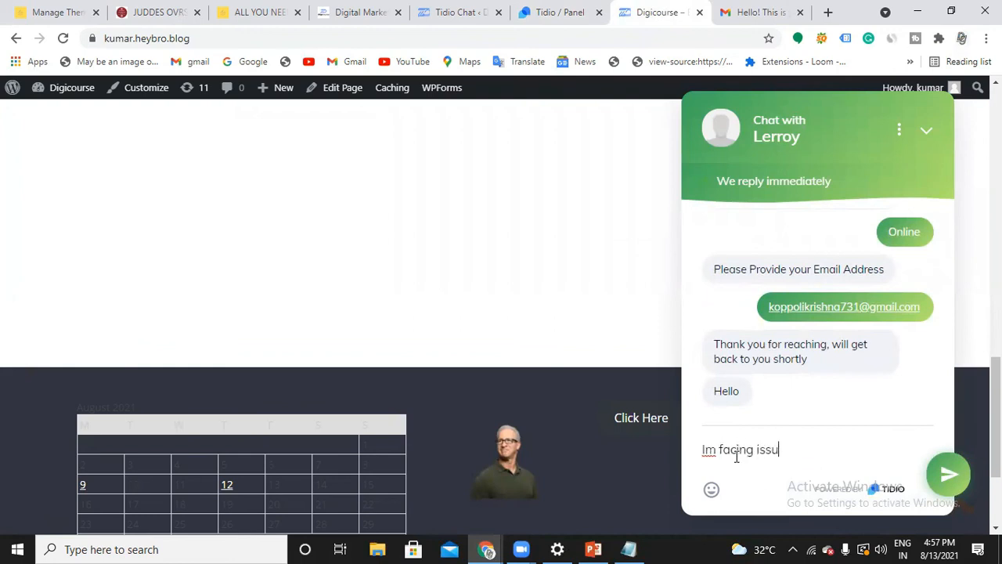
pyautogui.click(946, 474)
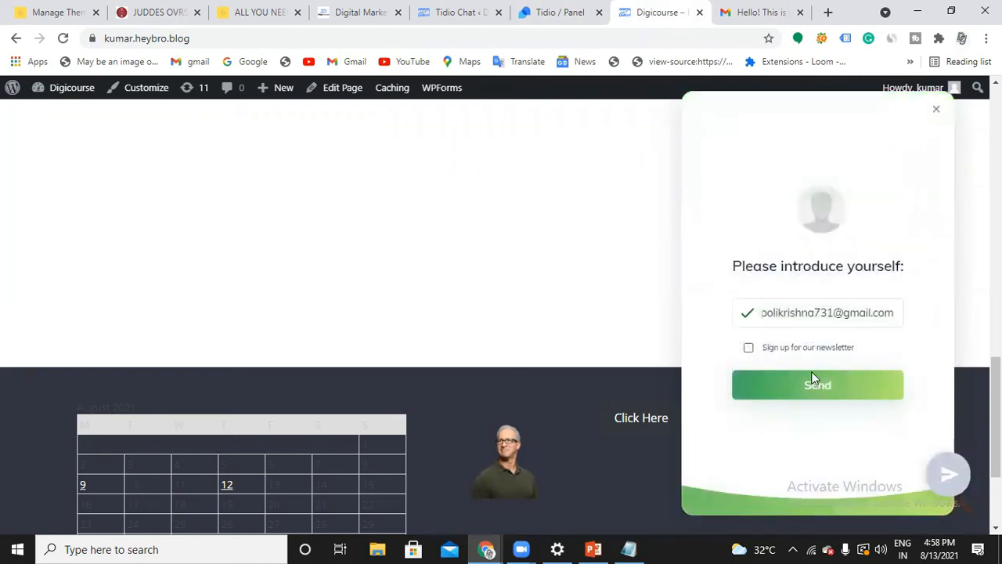
pyautogui.click(804, 394)
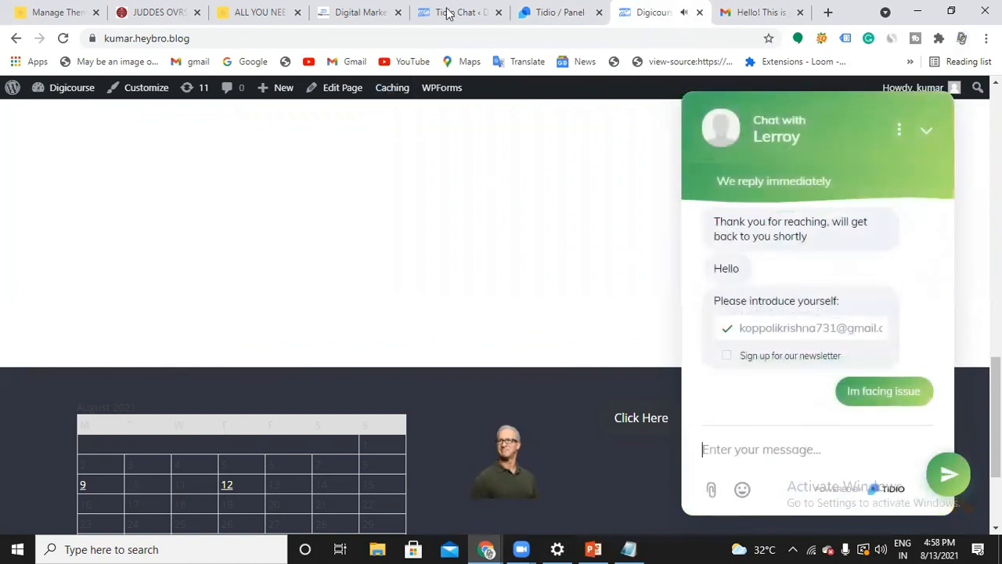
# Reply "Alright! May i know what is the issue?" from the Tidio panel and check it in the website's chat widget
pyautogui.click(442, 14)
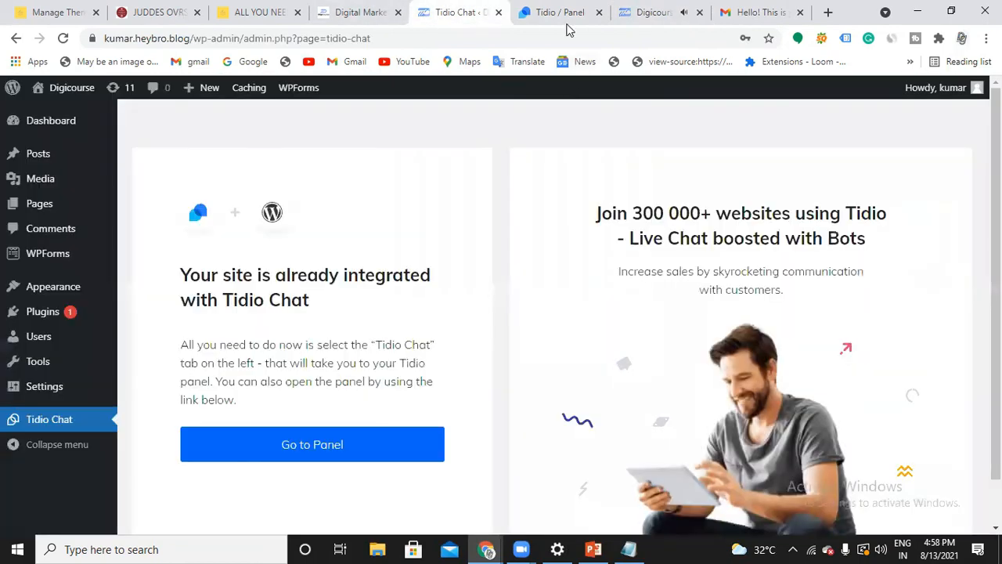
pyautogui.click(567, 15)
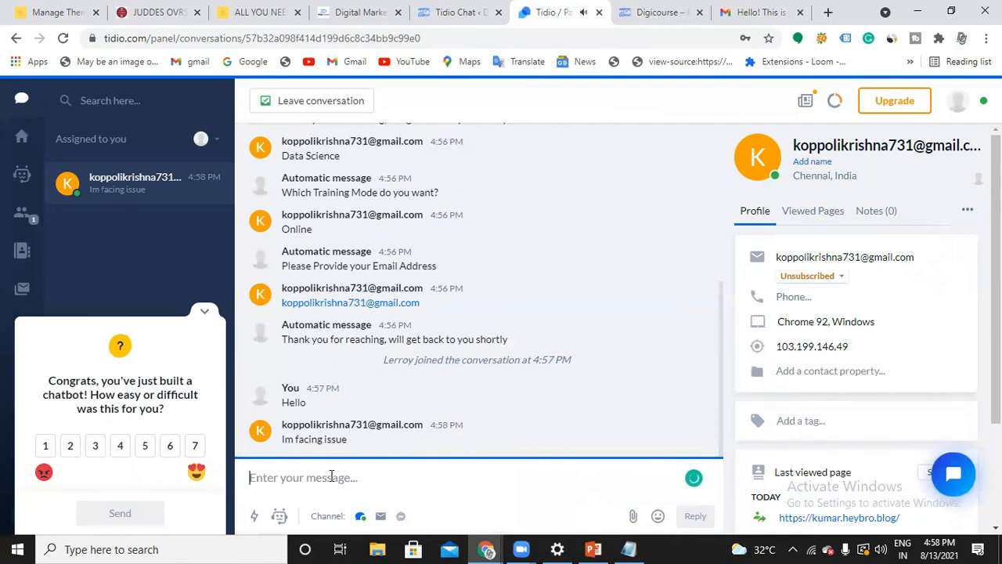
pyautogui.write('Alrig')
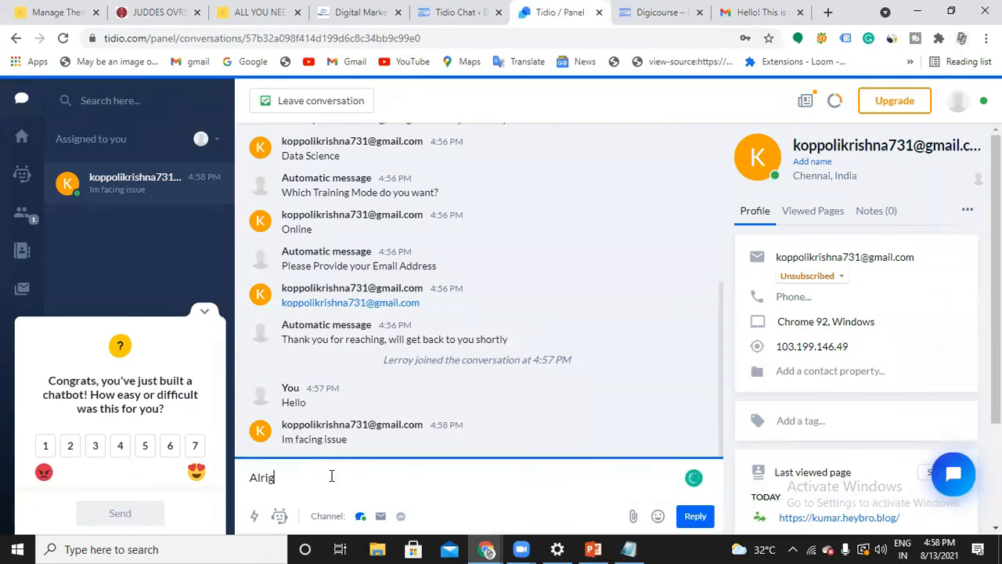
pyautogui.write('ht1')
pyautogui.press('BackSpace')
pyautogui.write('! May i know what ')
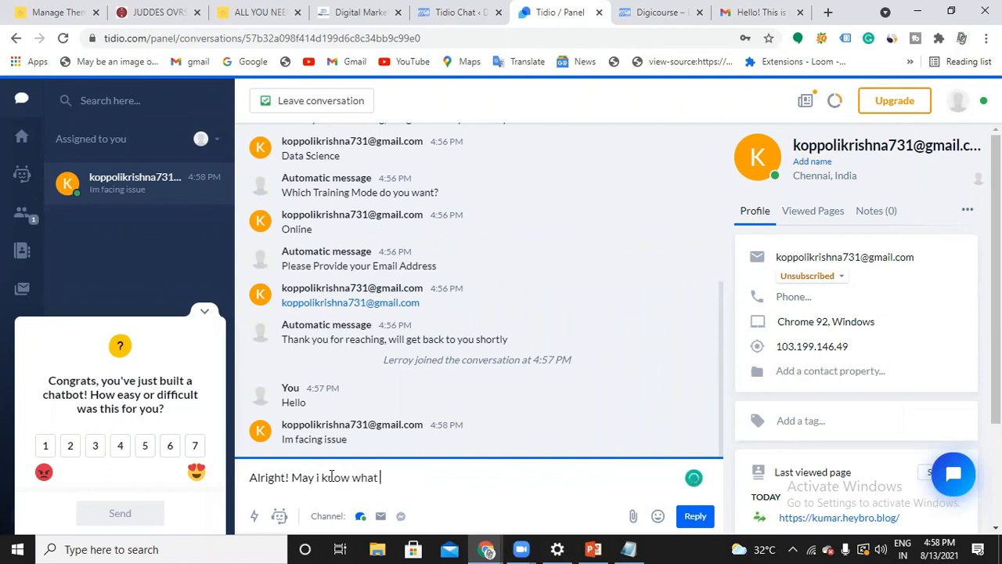
pyautogui.write('is the issue?')
pyautogui.press('Return')
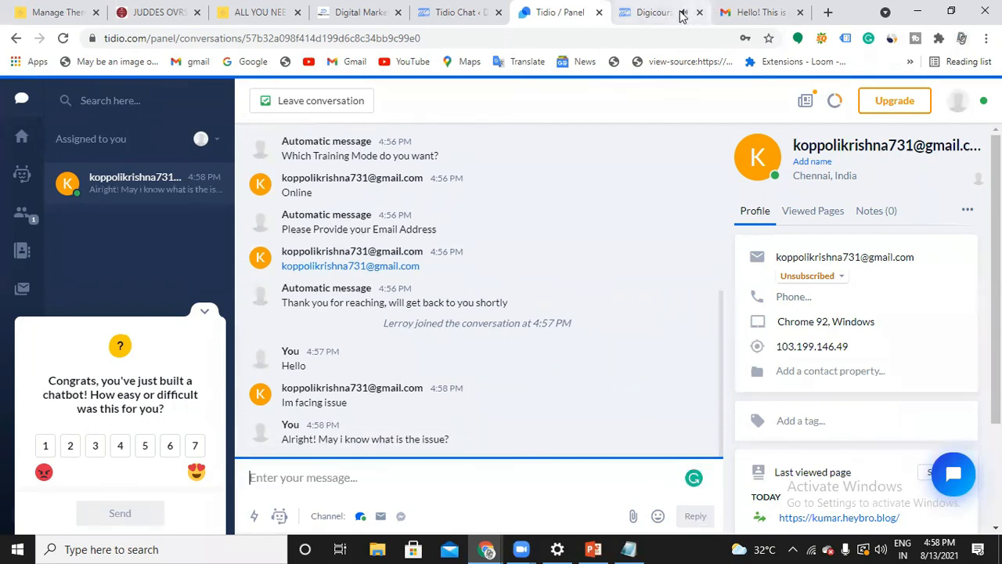
pyautogui.click(682, 16)
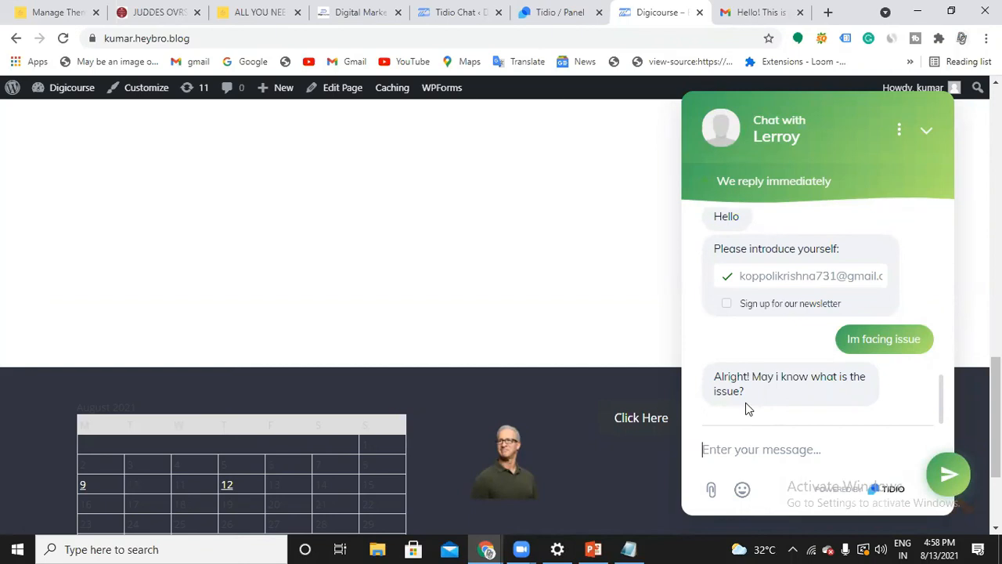
# Return to the Tidio panel, collapse the feedback survey and examine the visitor's profile details, last viewed page and conversation history
pyautogui.click(577, 19)
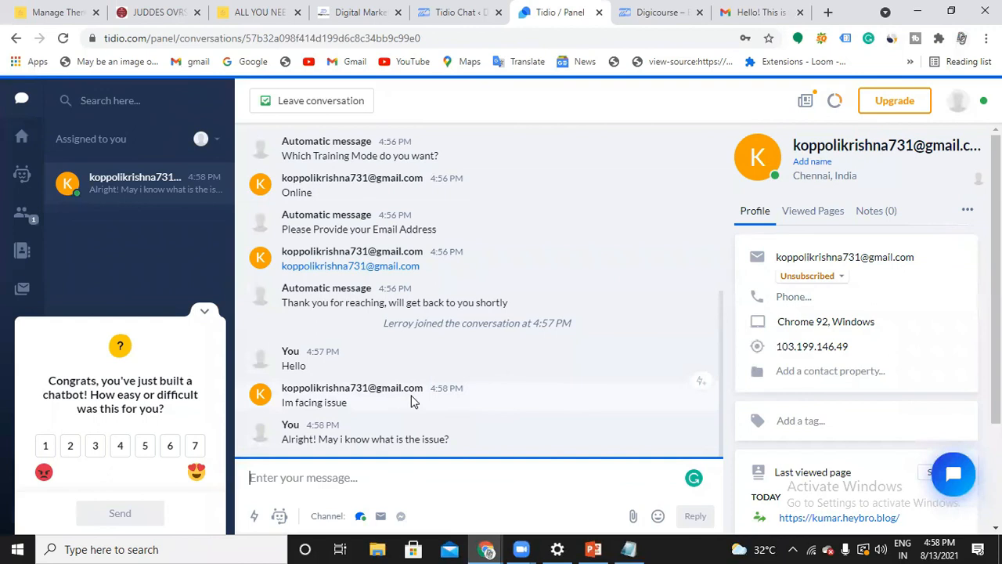
pyautogui.click(205, 311)
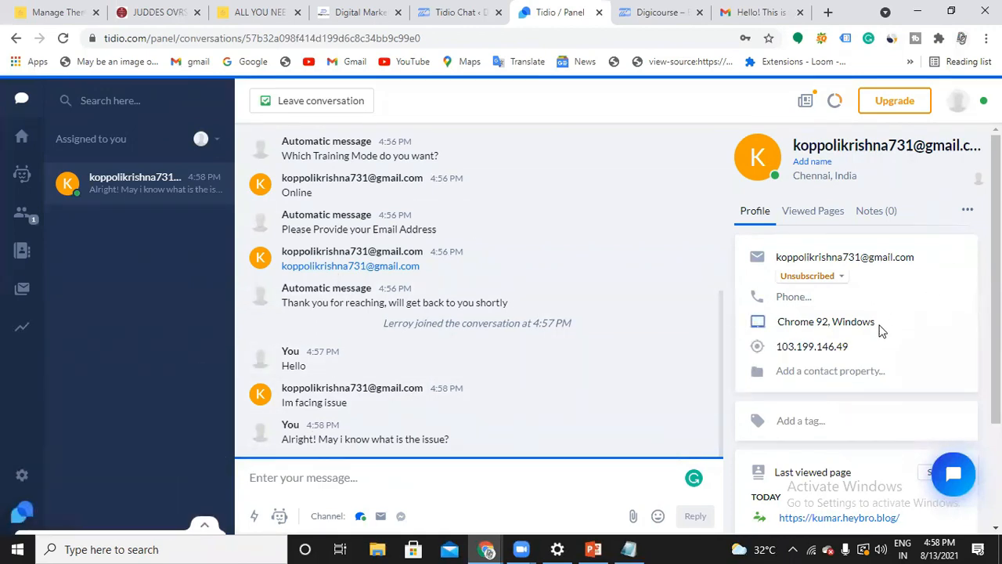
pyautogui.scroll(-1, 869, 306)
pyautogui.scroll(1, 806, 321)
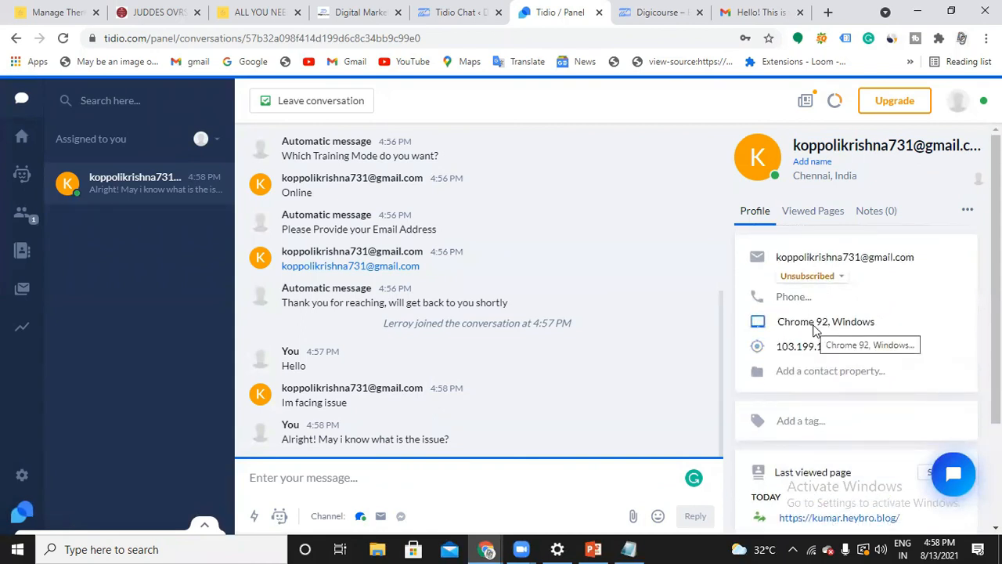
pyautogui.scroll(-1, 814, 330)
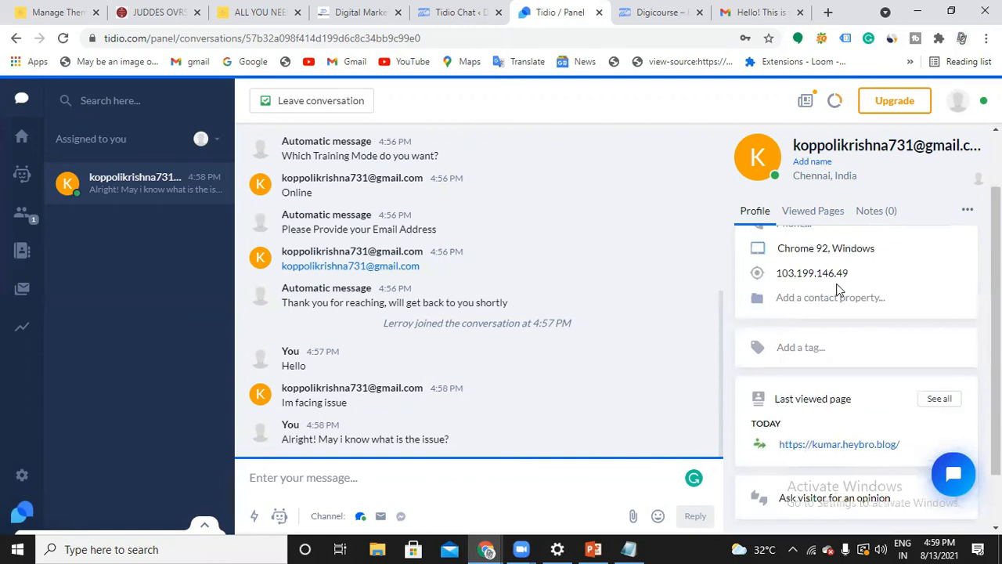
pyautogui.scroll(1, 838, 289)
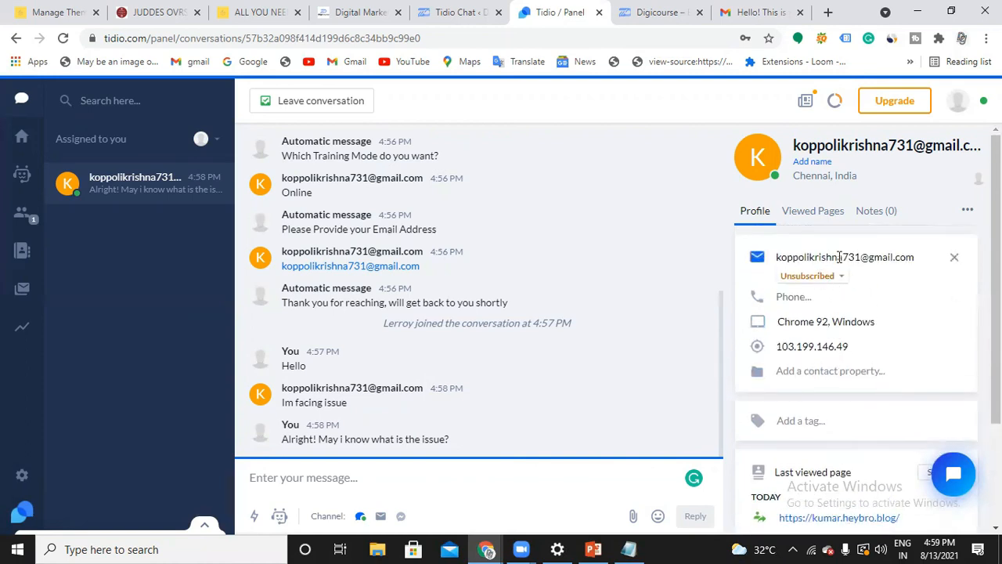
pyautogui.scroll(-2, 884, 266)
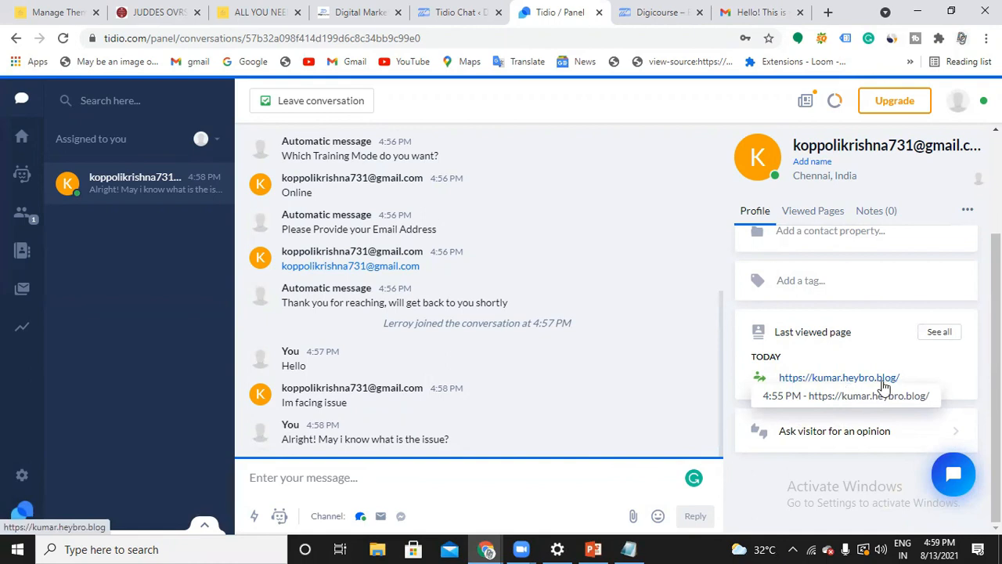
pyautogui.scroll(2, 868, 282)
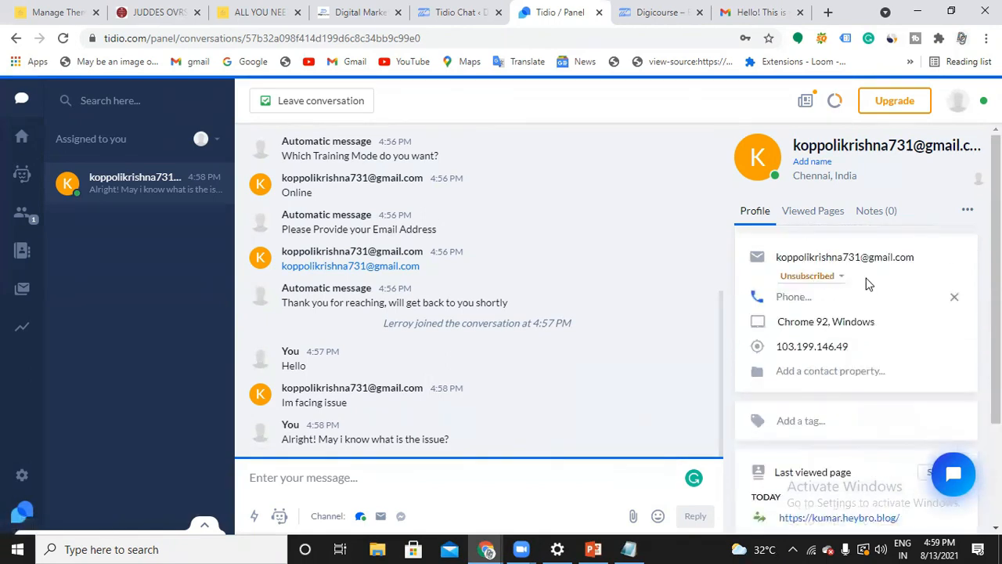
pyautogui.scroll(1, 599, 369)
pyautogui.scroll(3, 599, 374)
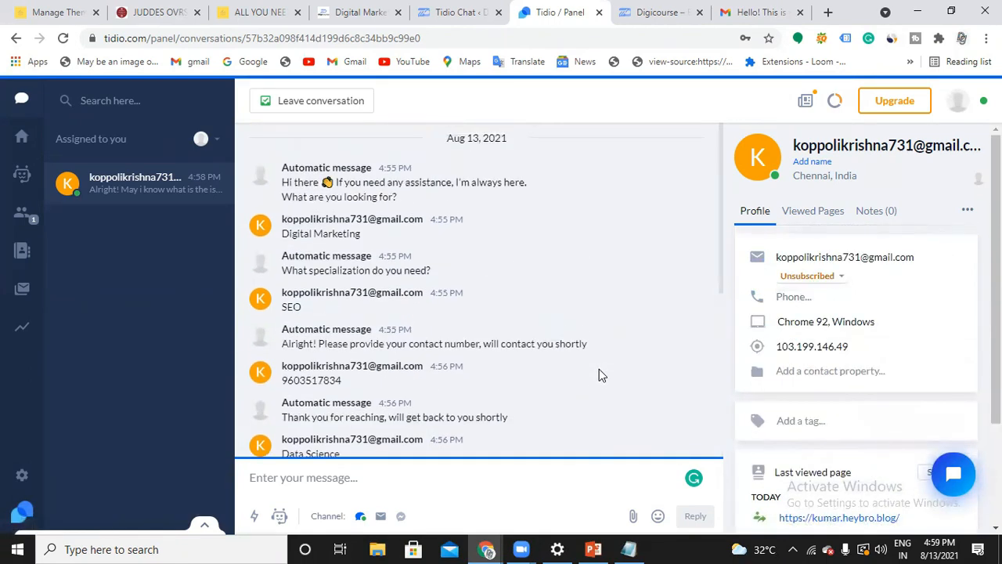